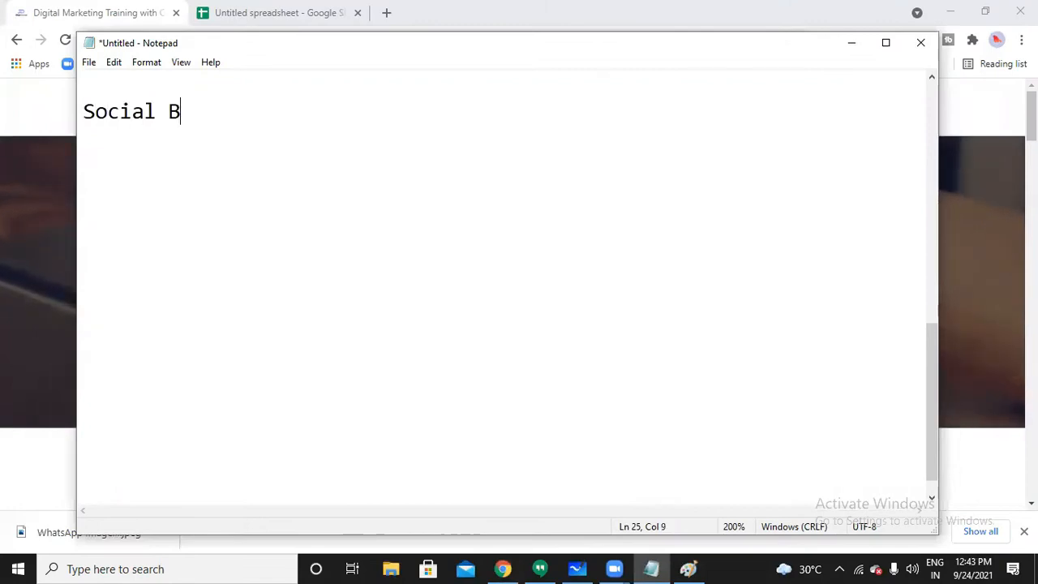
- Complete the heading in the Notepad document so it reads "Social BookMarking"
{"action": "type", "text": "ook "}
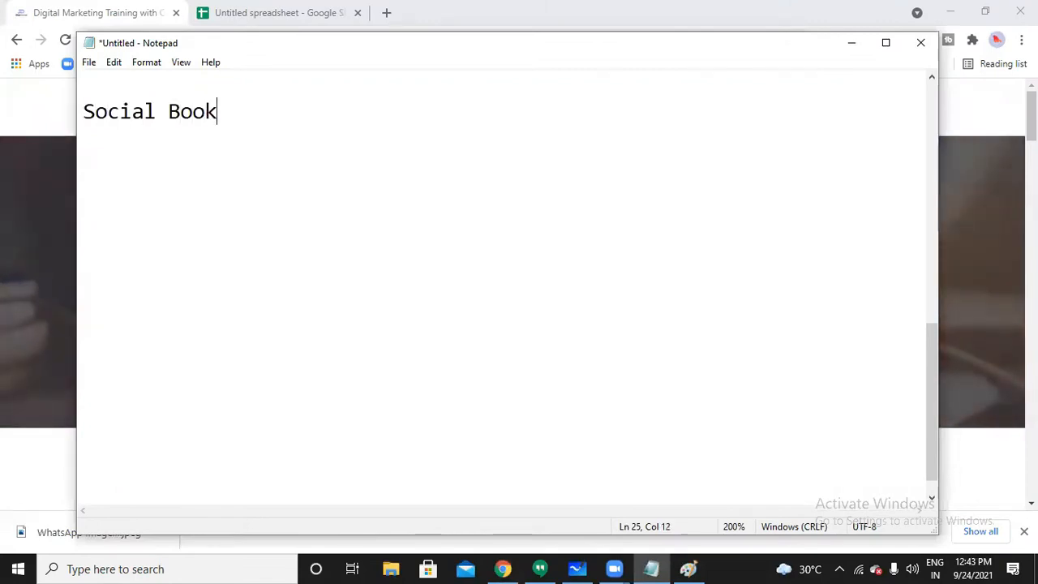
{"action": "type", "text": "Mark"}
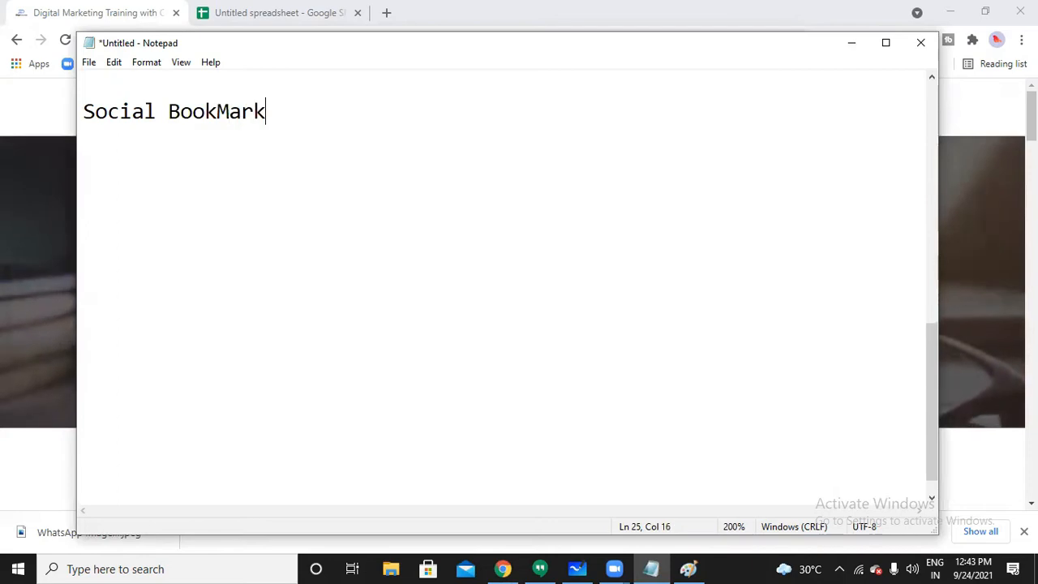
{"action": "type", "text": "t"}
{"action": "key", "text": "BackSpace"}
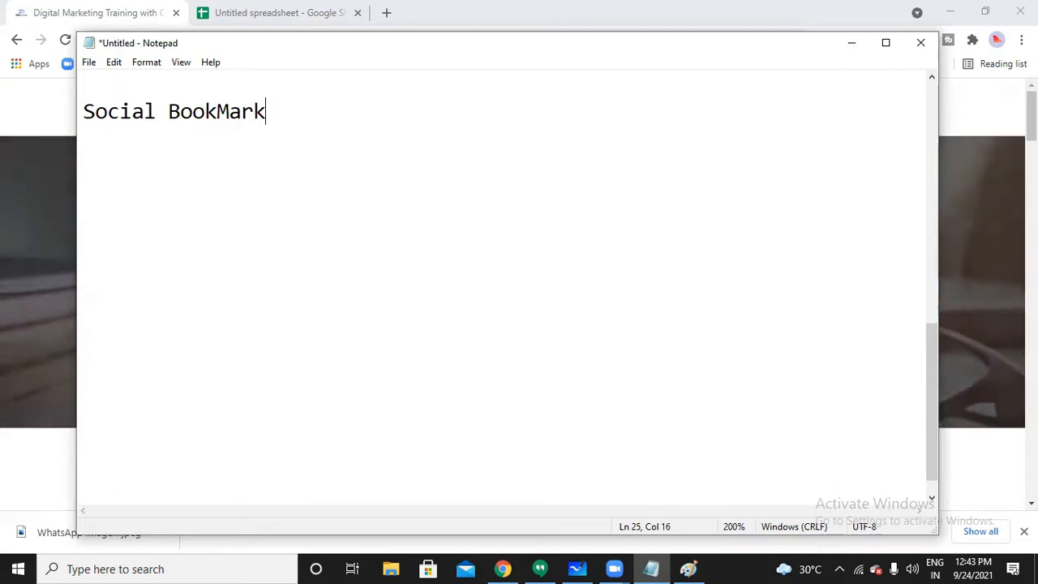
{"action": "type", "text": "ing"}
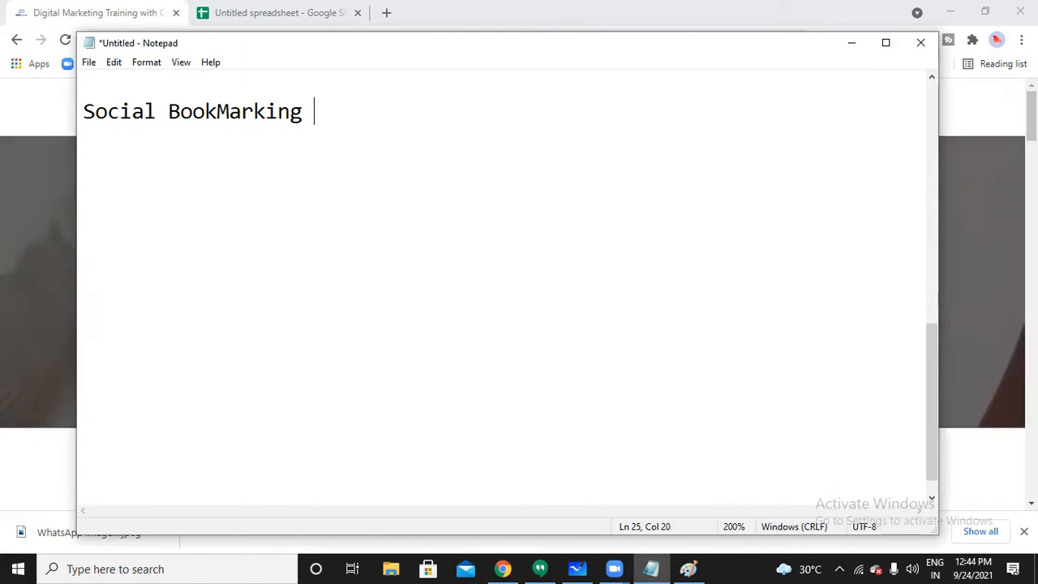
{"action": "left_click", "coordinate": [847, 47]}
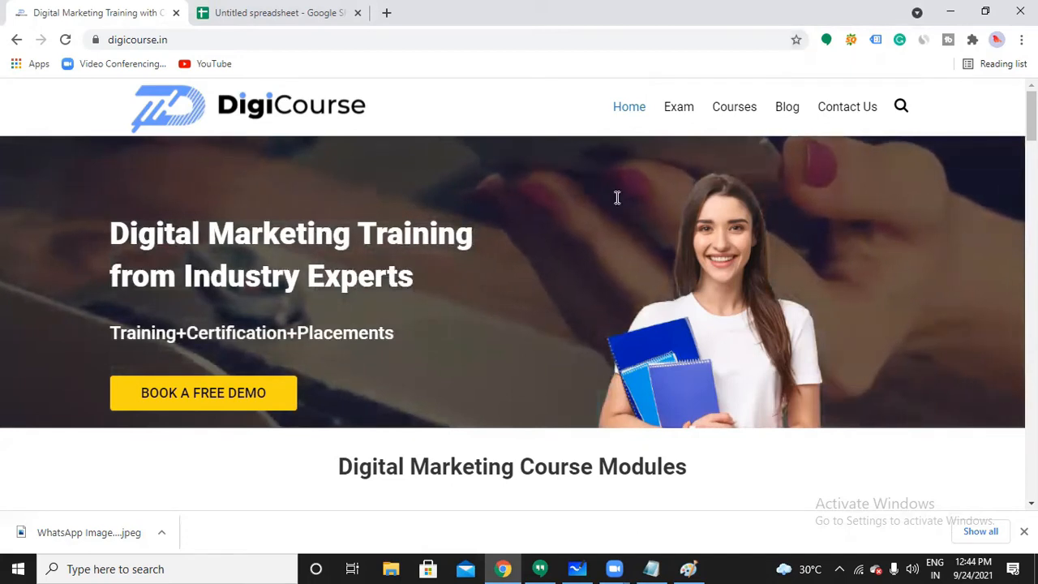
{"action": "key", "text": "alt+Tab"}
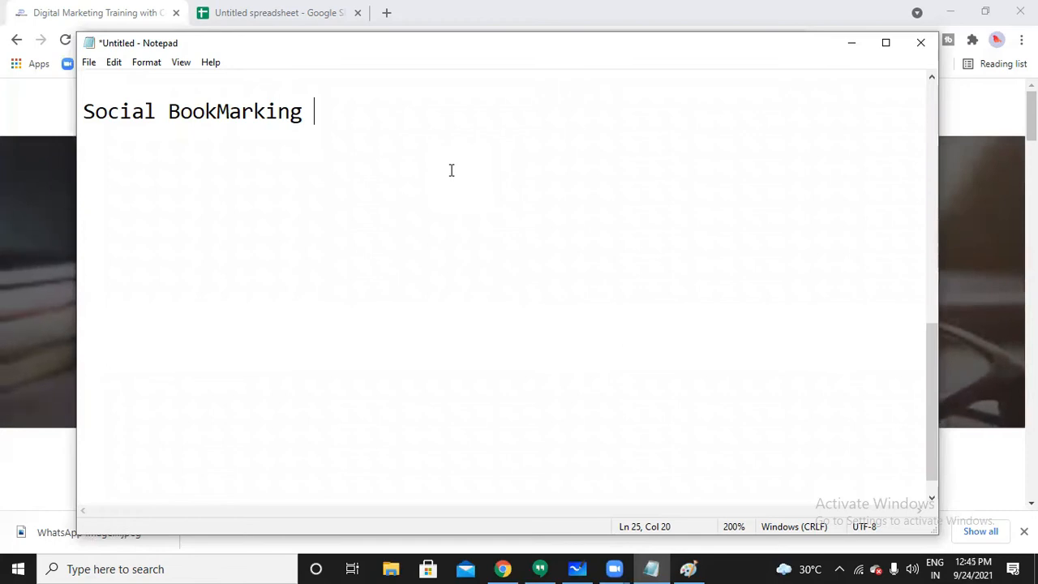
- Below the heading, add the separate lines "High DA & PA" and "Less spam score", spaced by blank lines
{"action": "key", "text": "Return"}
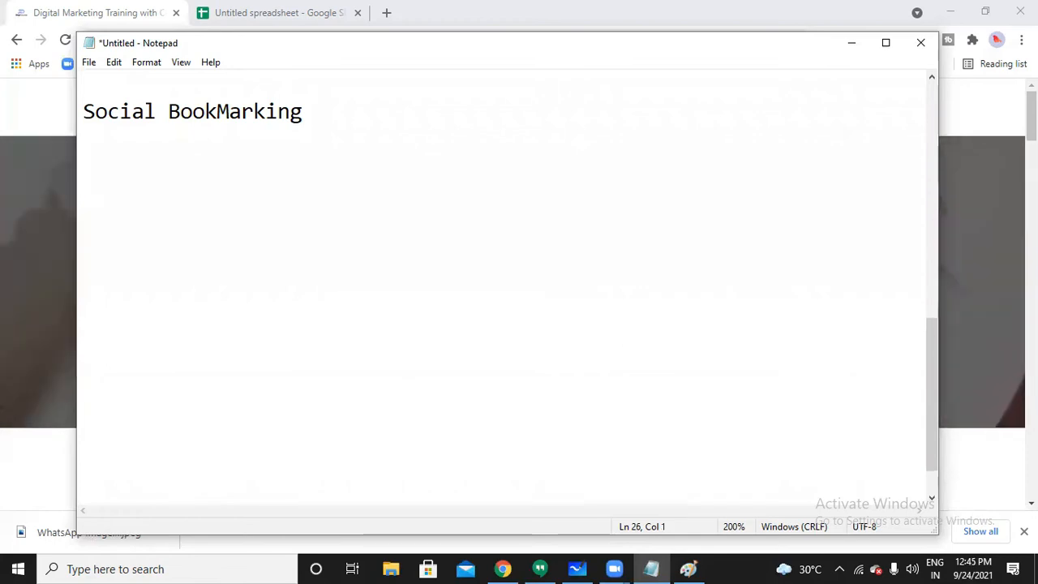
{"action": "key", "text": "Return"}
{"action": "key", "text": "Return"}
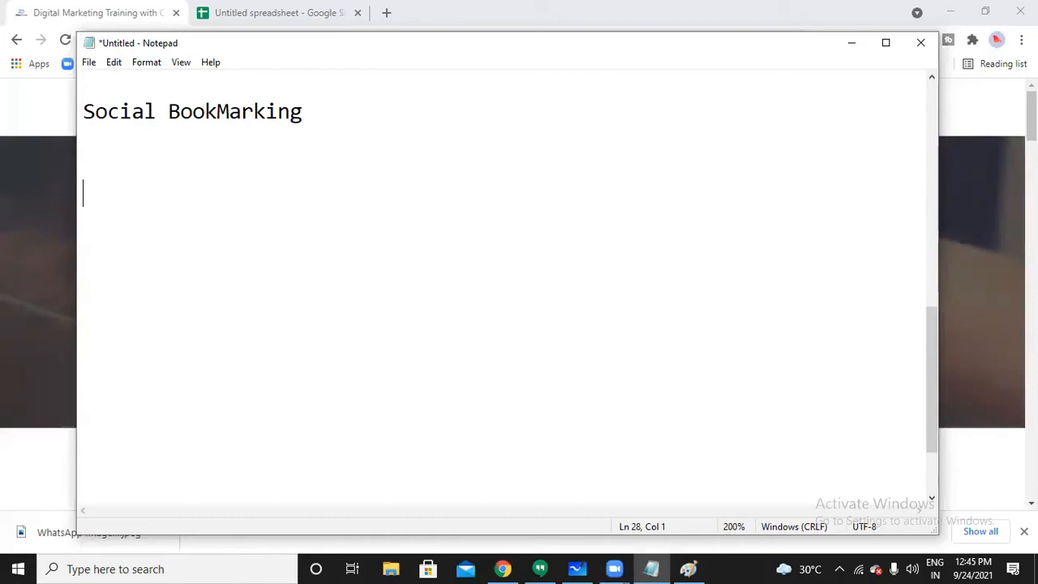
{"action": "type", "text": "H"}
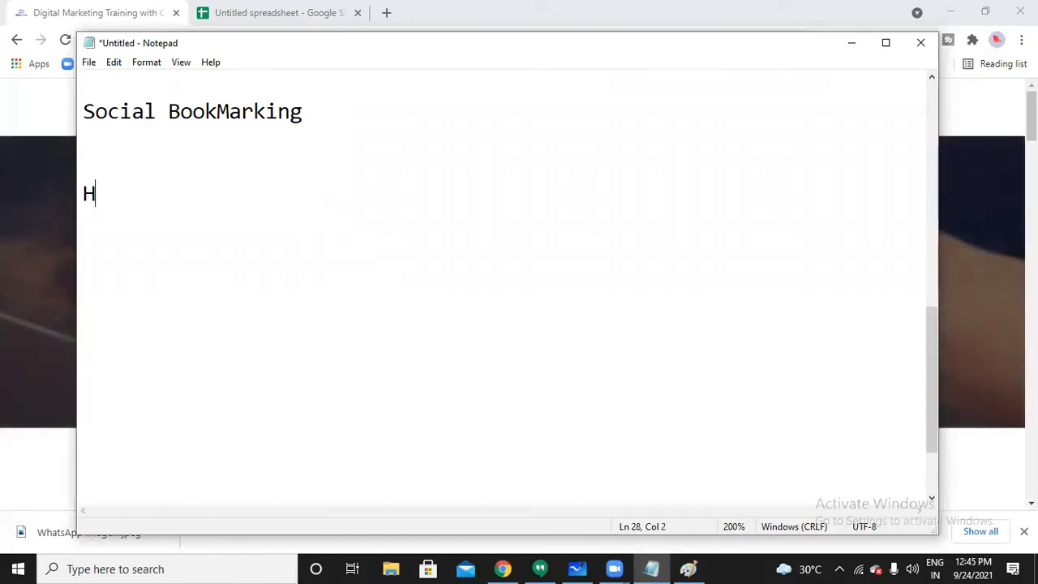
{"action": "type", "text": "igh D"}
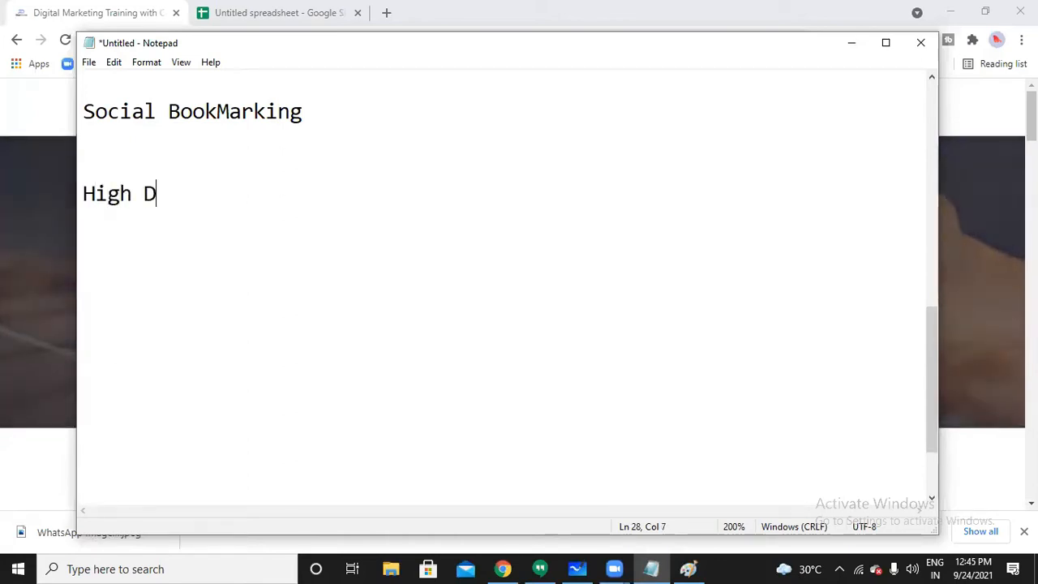
{"action": "type", "text": "A & PA"}
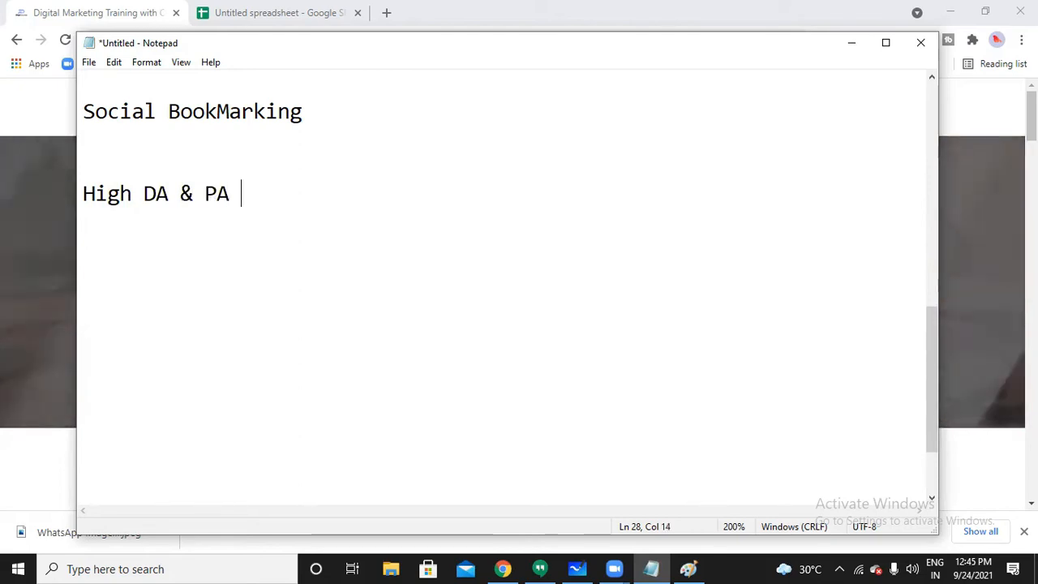
{"action": "type", "text": "Less "}
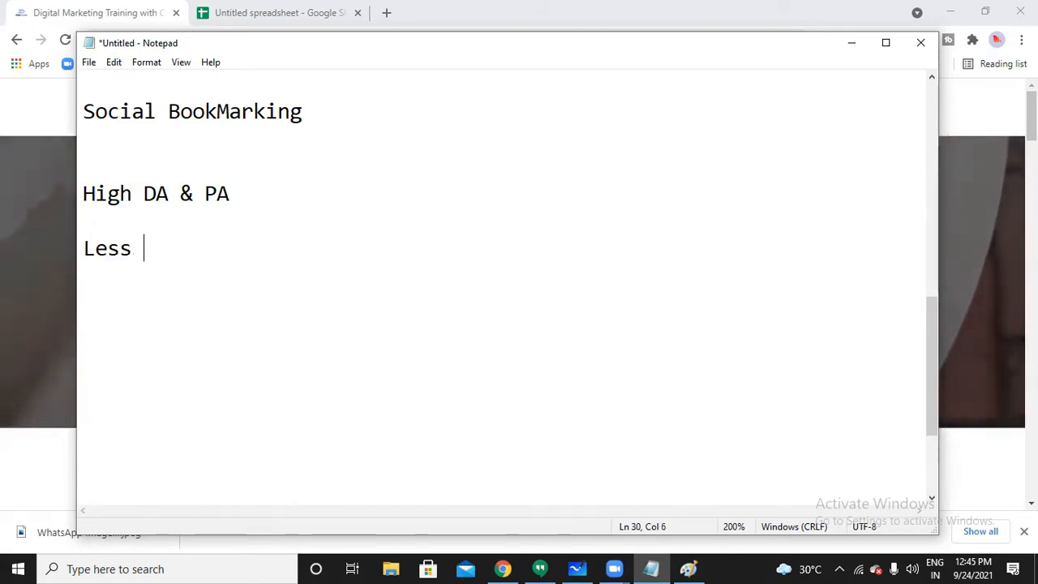
{"action": "type", "text": "spam sc"}
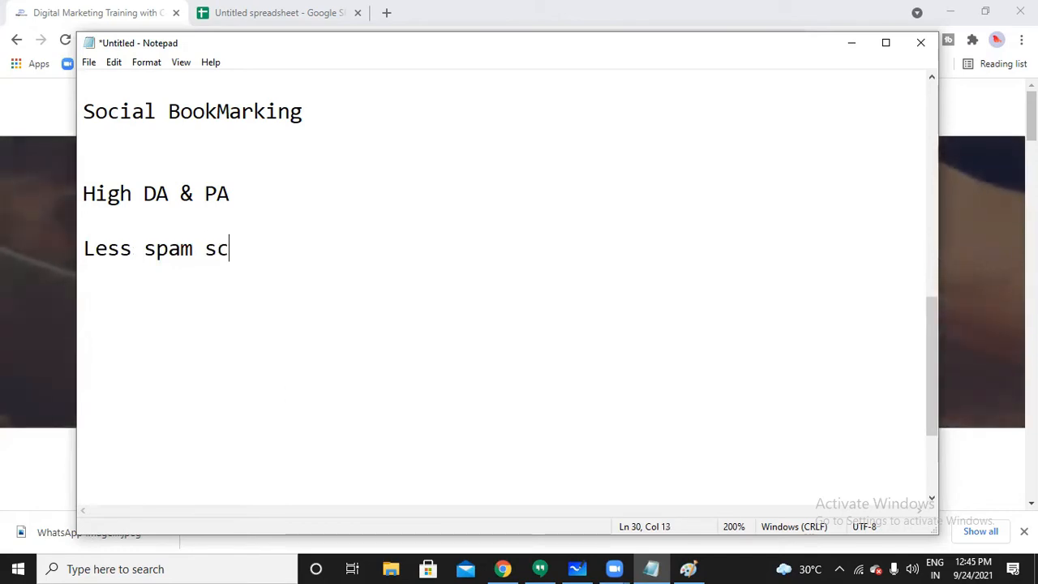
{"action": "type", "text": "ore"}
- Append "......50-100" to the High DA & PA line and "....1-30" to the Less spam score line
{"action": "left_click", "coordinate": [366, 204]}
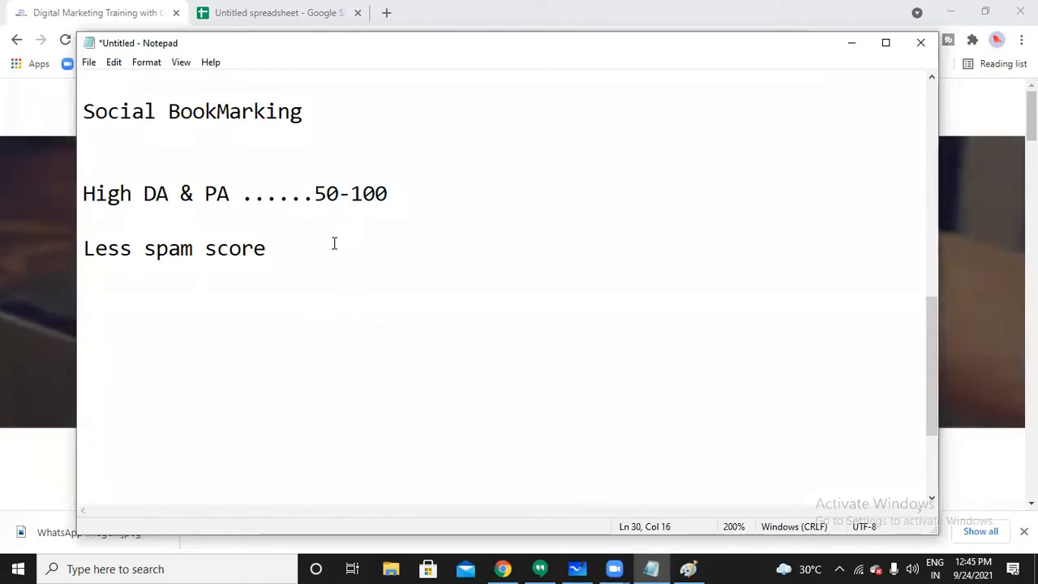
{"action": "type", "text": "-"}
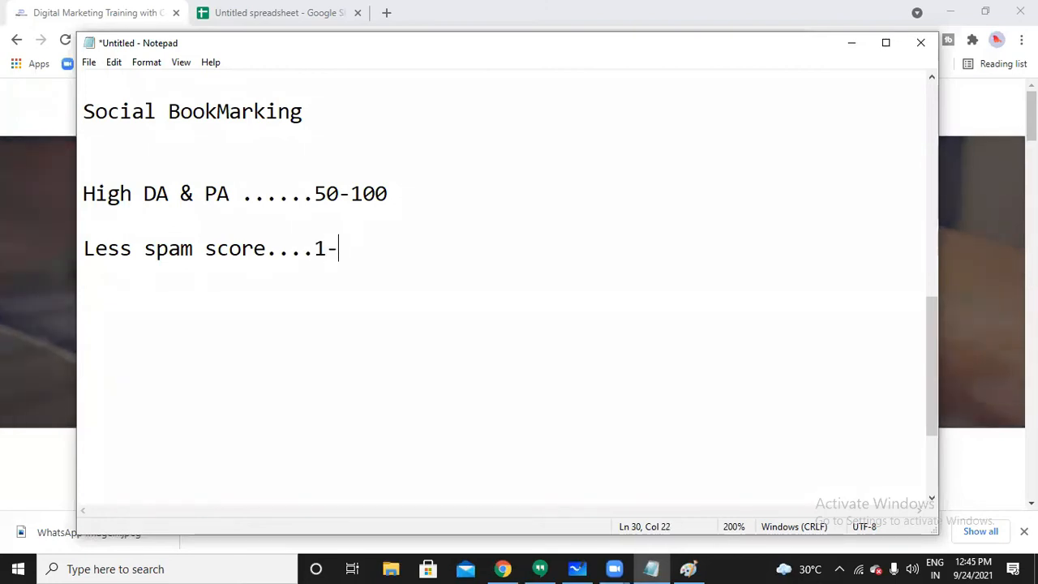
{"action": "type", "text": "30"}
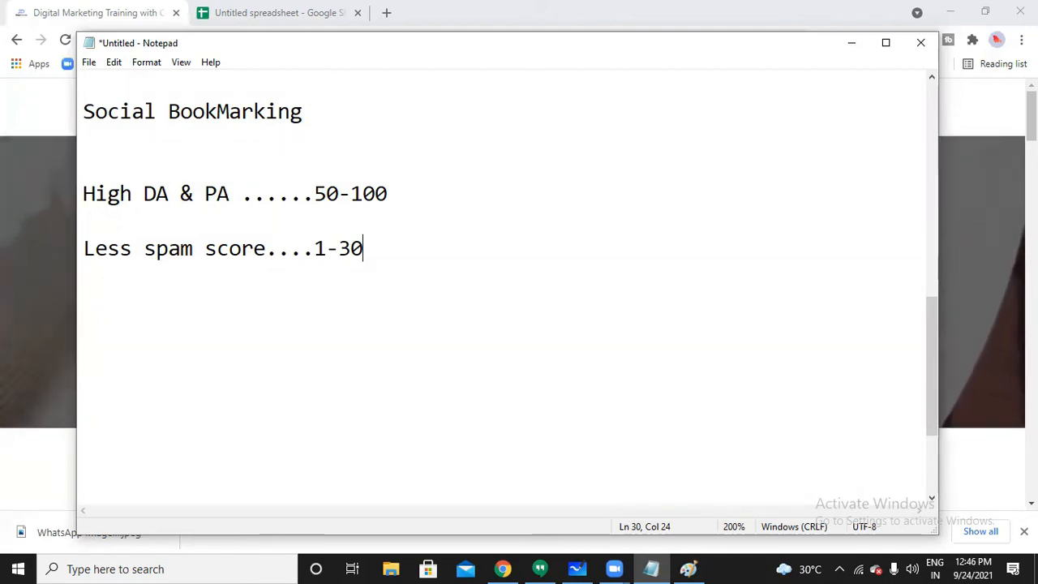
- Start a numbered list below the spam score line with "1)search social bookmarking sites"
{"action": "key", "text": "Return"}
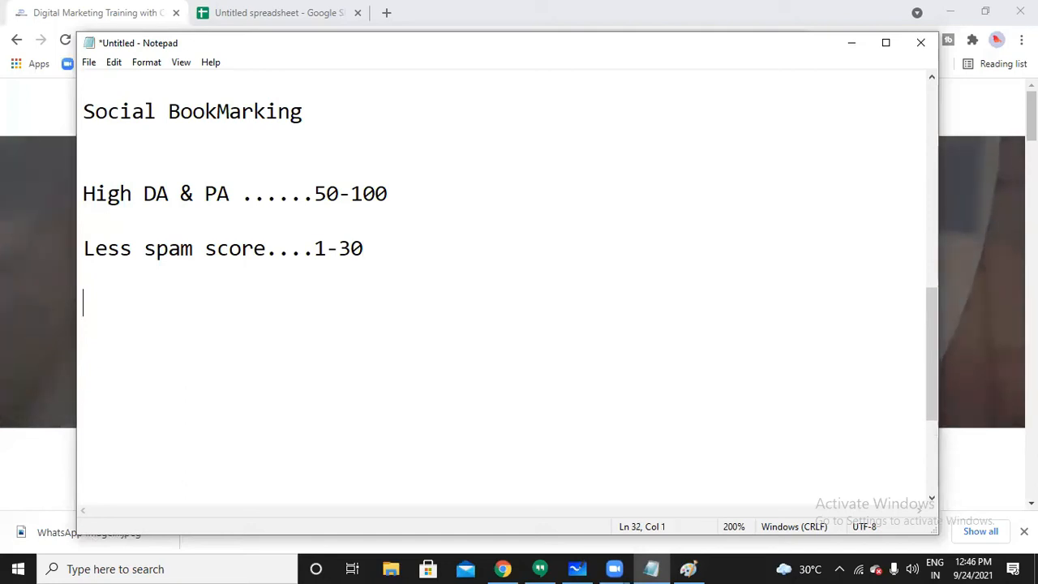
{"action": "key", "text": "Return"}
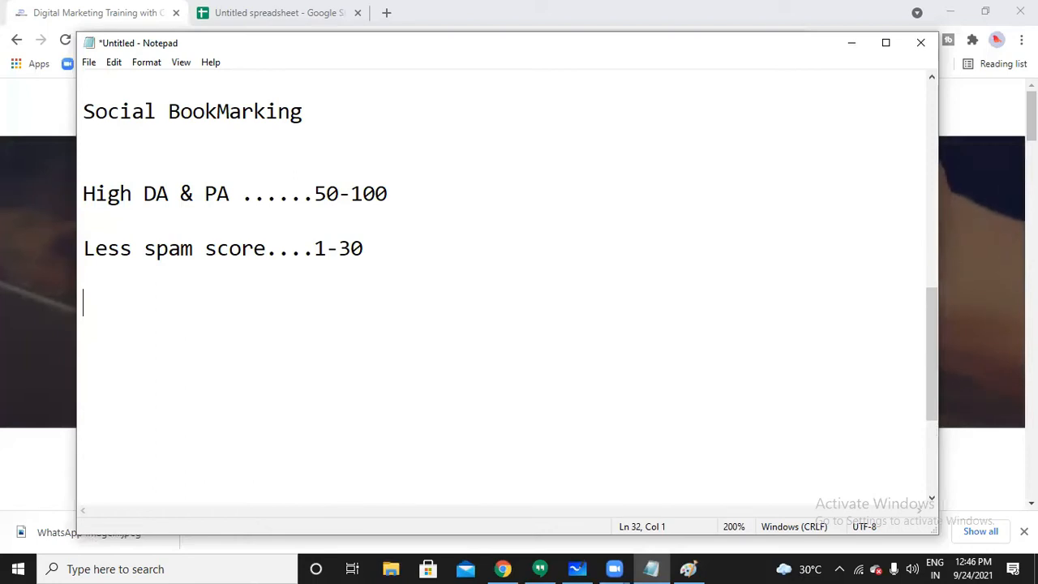
{"action": "type", "text": "1"}
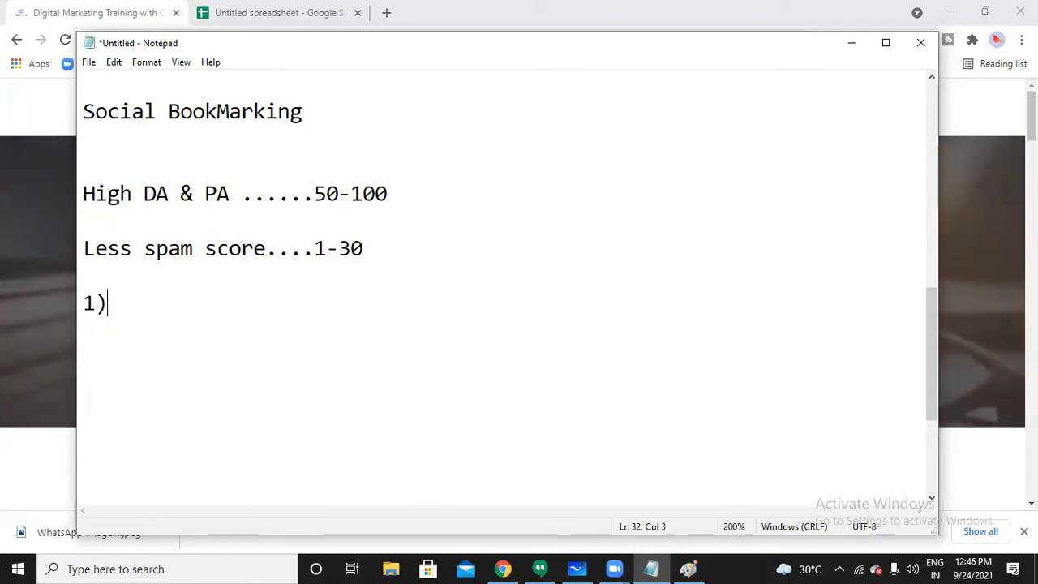
{"action": "type", "text": ")search social bookmarking sites"}
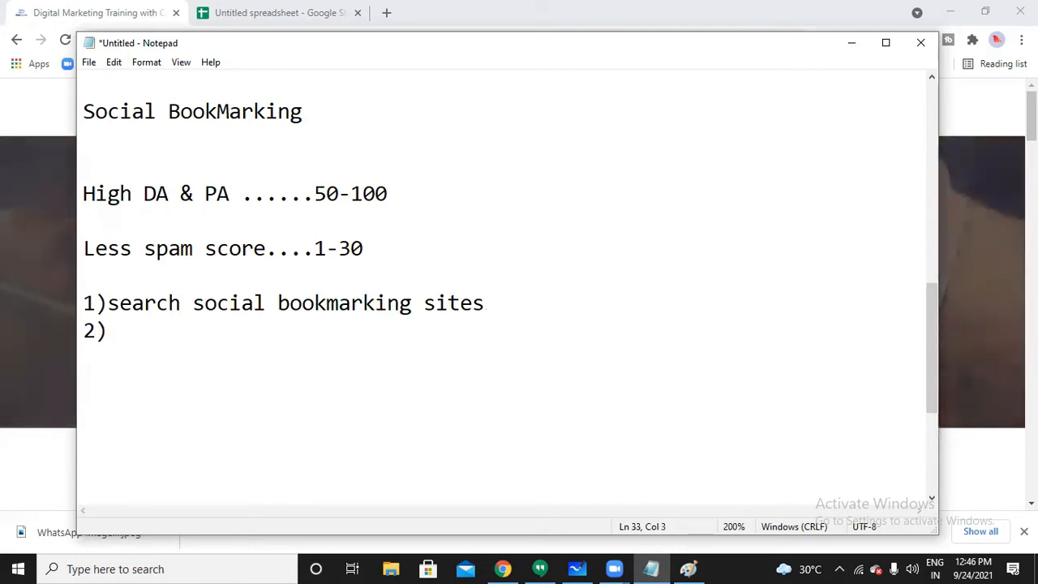
- Write "bookmark,submitt the website" as item 2 of the numbered list
{"action": "type", "text": "bookmar"}
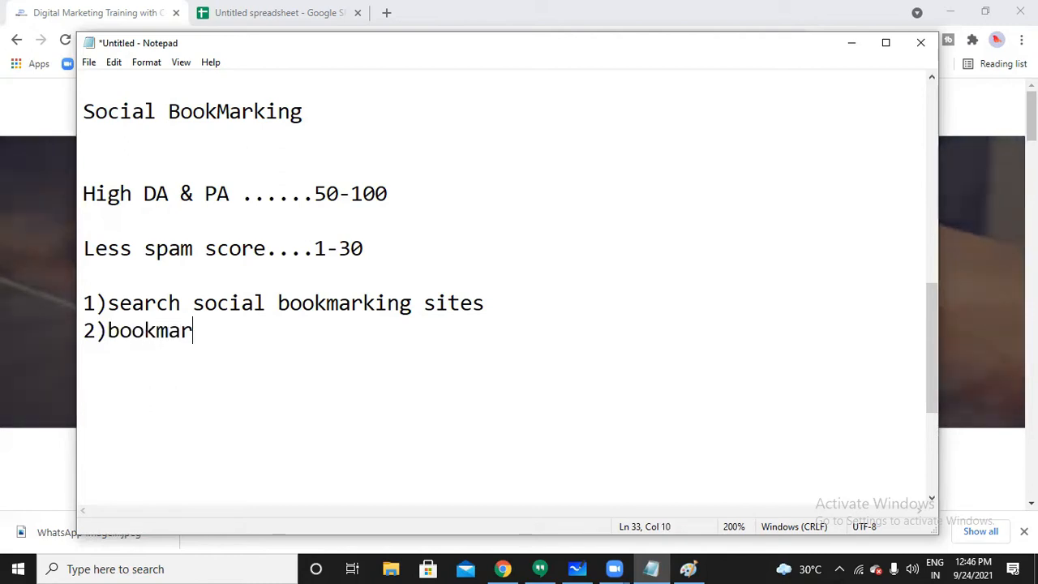
{"action": "type", "text": "k,sub"}
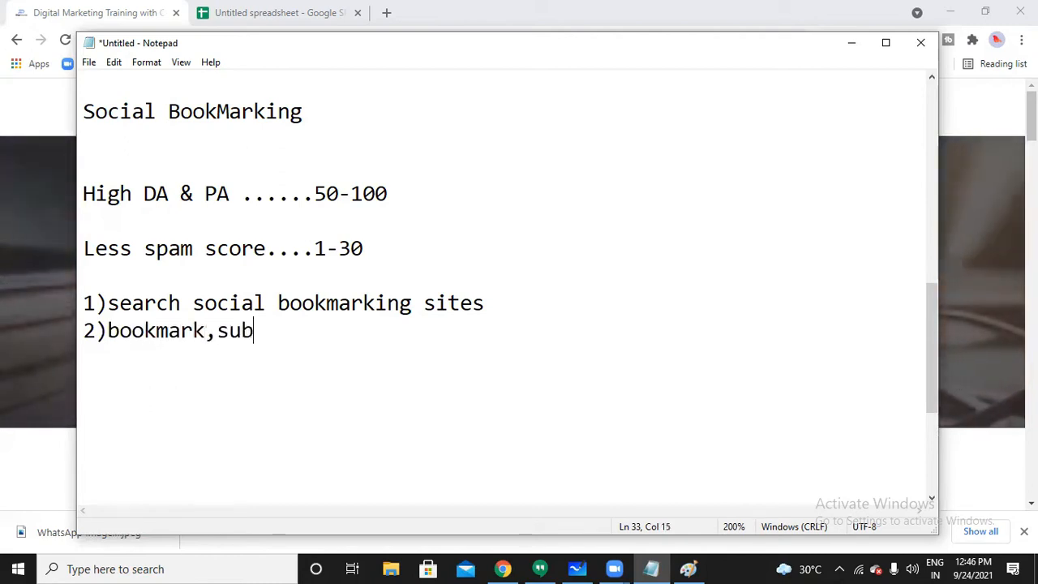
{"action": "type", "text": "mitt"}
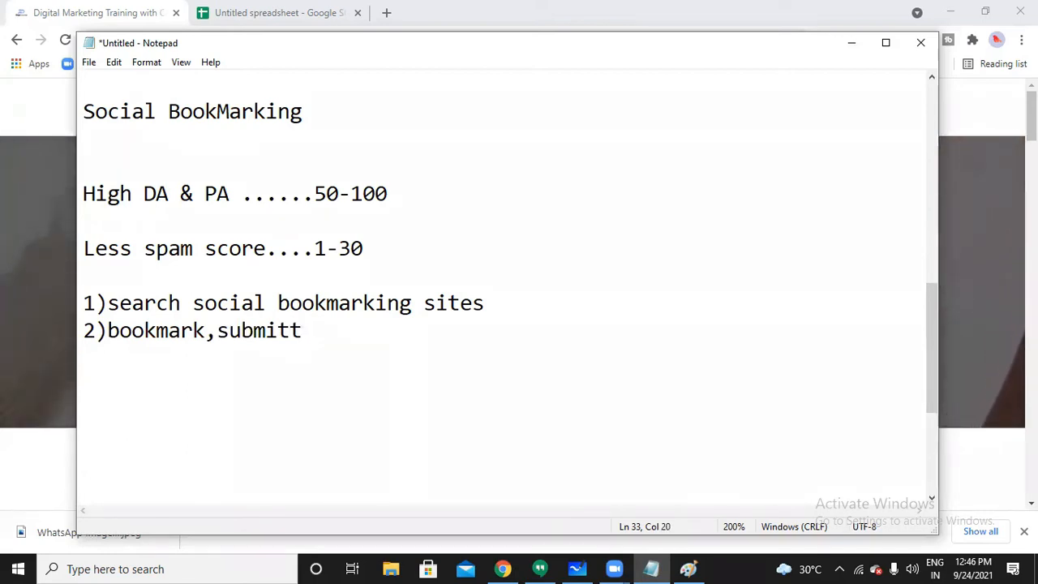
{"action": "type", "text": "the "}
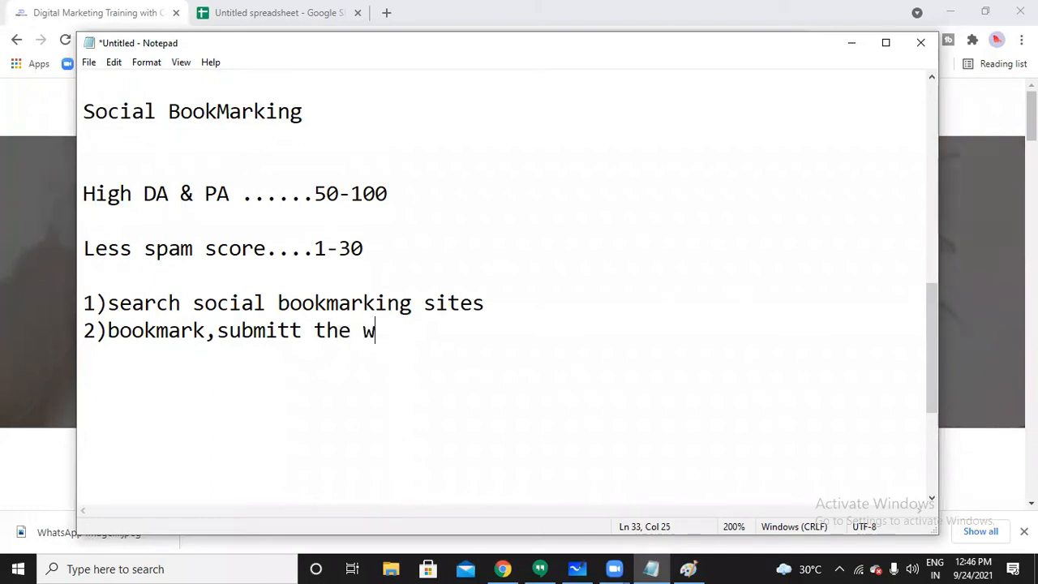
{"action": "type", "text": "website "}
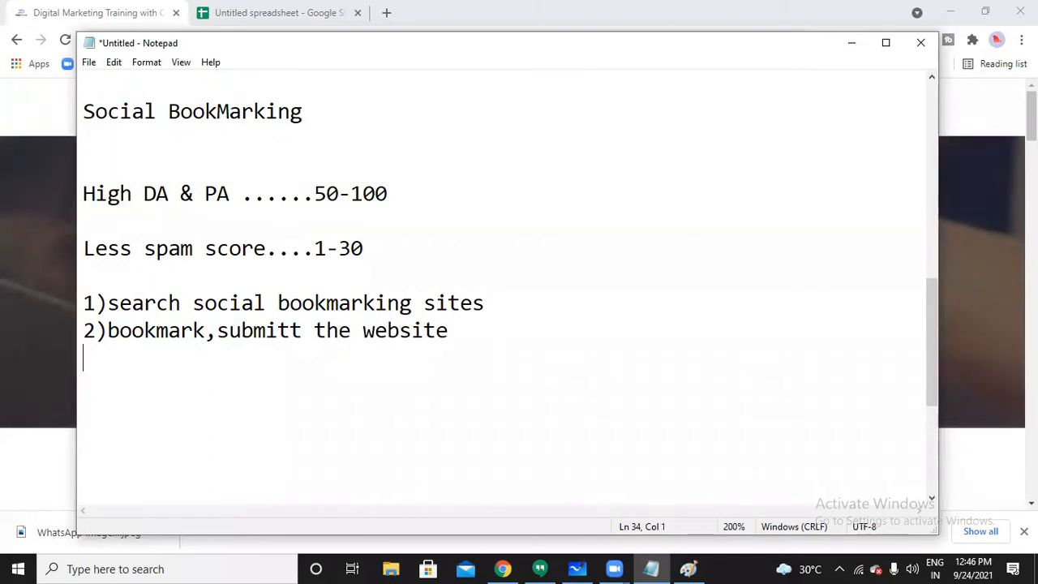
- Add "3)write article" as the third item of the numbered list
{"action": "type", "text": "3"}
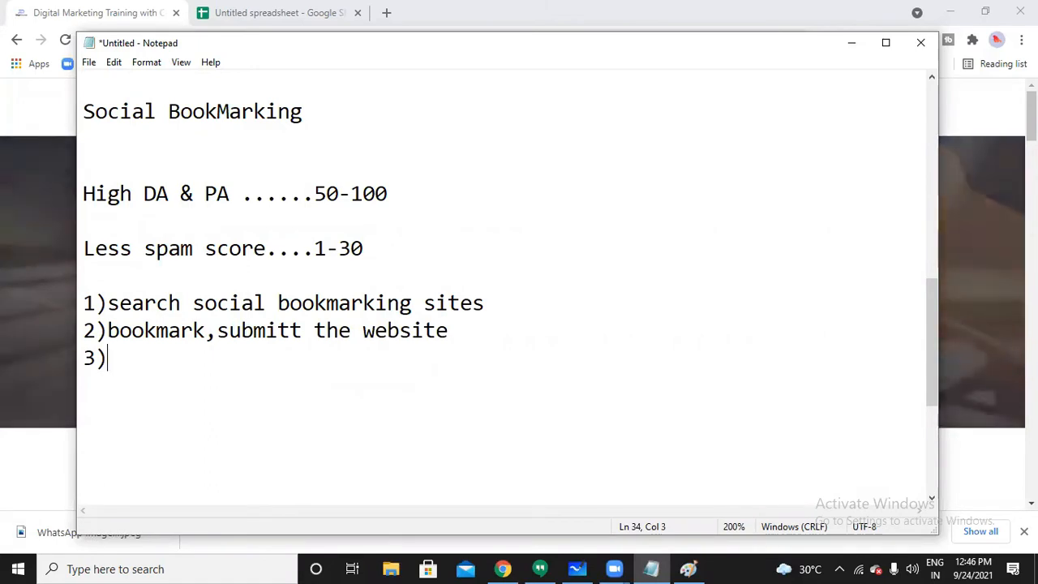
{"action": "type", "text": ")write ar"}
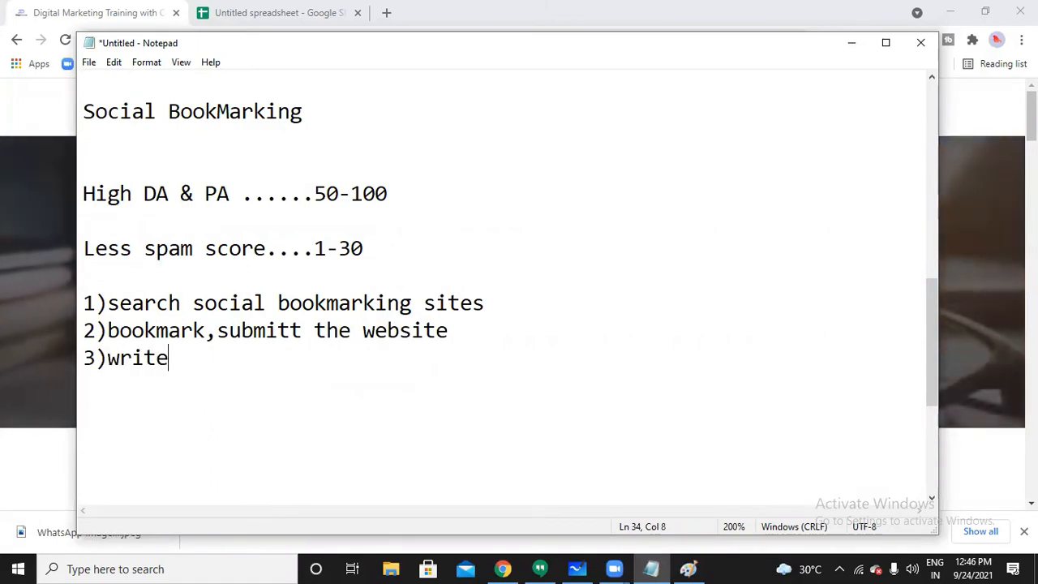
{"action": "type", "text": "le"}
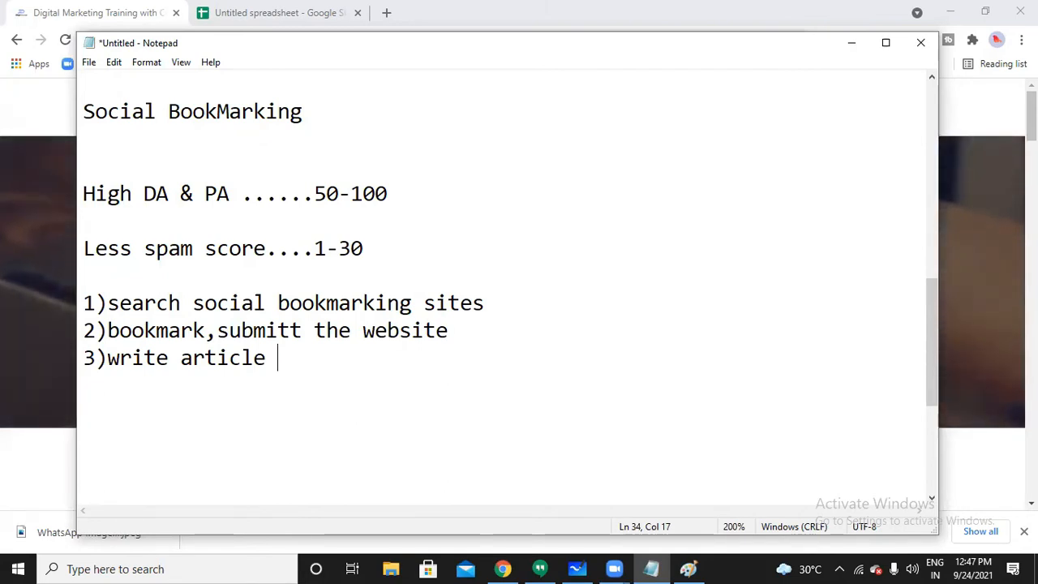
- Switch to Chrome and search Google in a new tab for "social bookmarking sites list 2021"
{"action": "left_click", "coordinate": [851, 43]}
{"action": "left_click", "coordinate": [387, 12]}
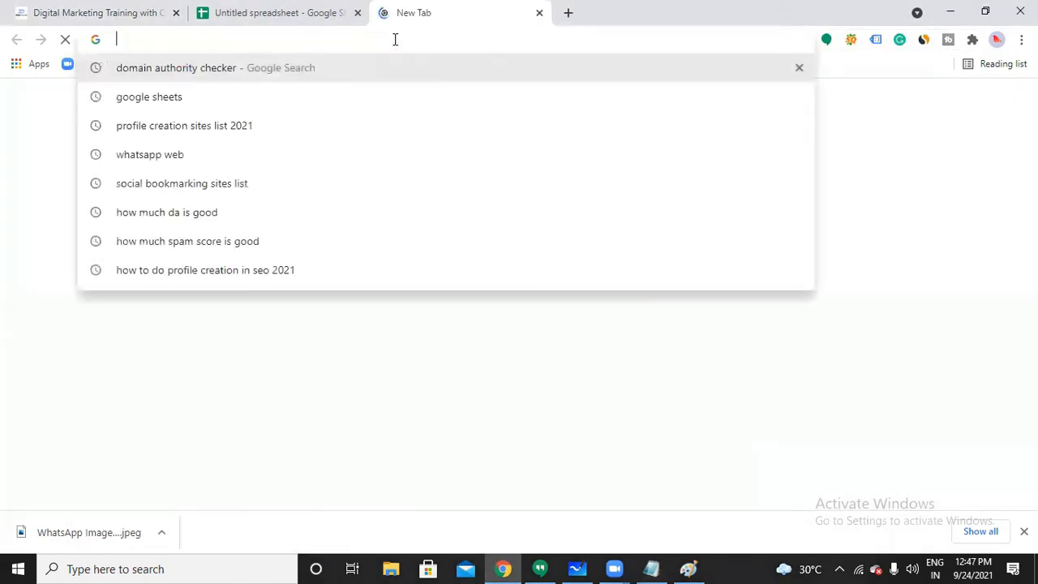
{"action": "type", "text": "social bookmarking sites list"}
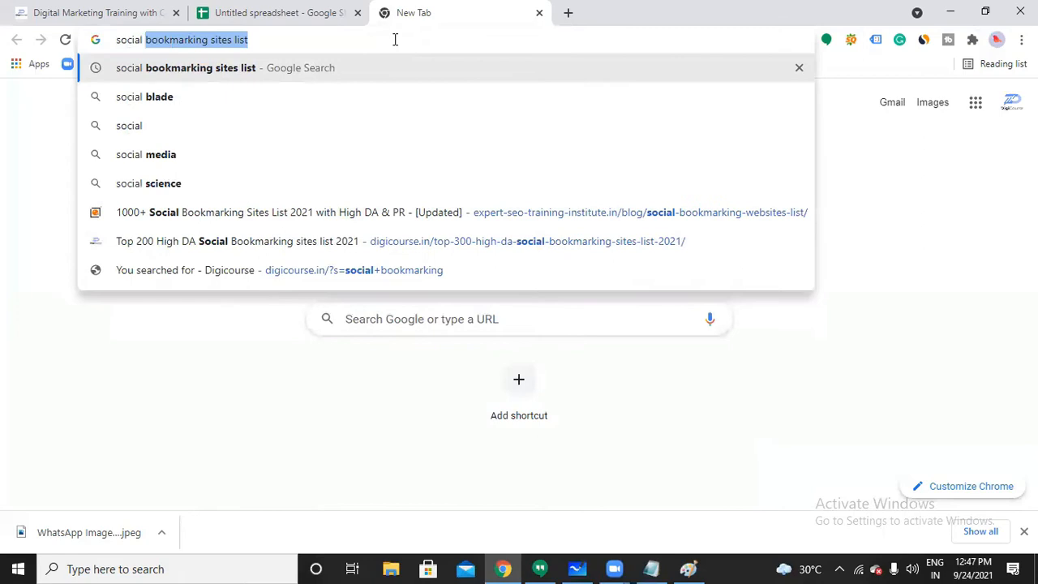
{"action": "key", "text": "Right"}
{"action": "type", "text": "2021"}
{"action": "key", "text": "Return"}
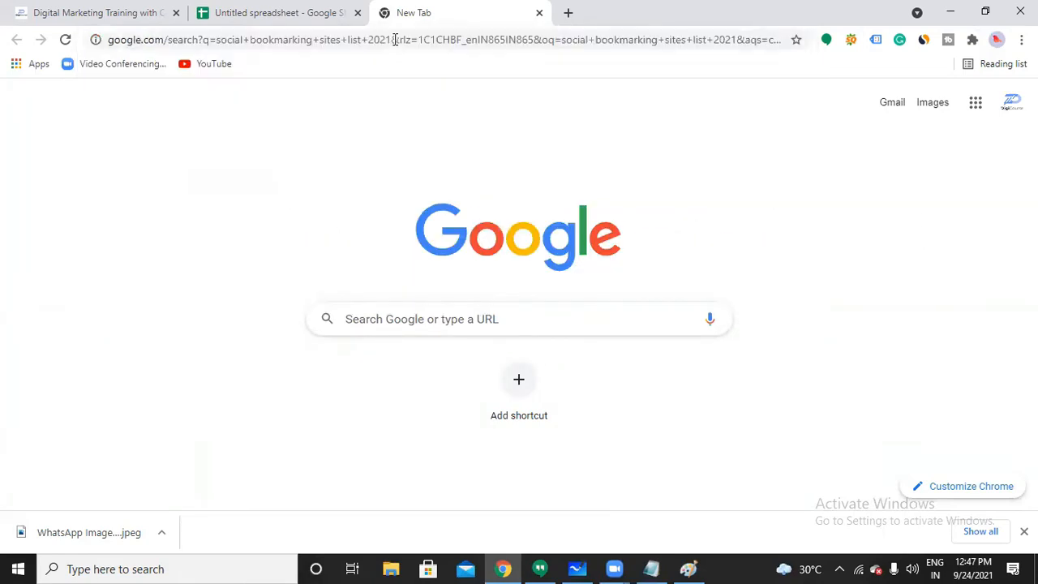
- Look through the Google results for 2021 social bookmarking site lists
{"action": "scroll", "coordinate": [356, 313], "scroll_direction": "down", "scroll_amount": 3}
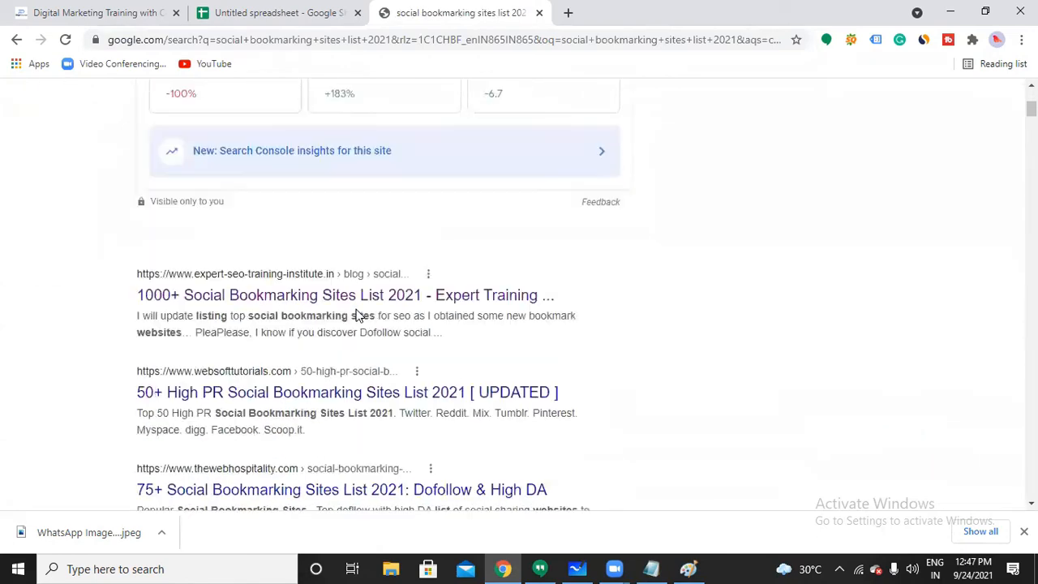
{"action": "scroll", "coordinate": [355, 313], "scroll_direction": "down", "scroll_amount": 2}
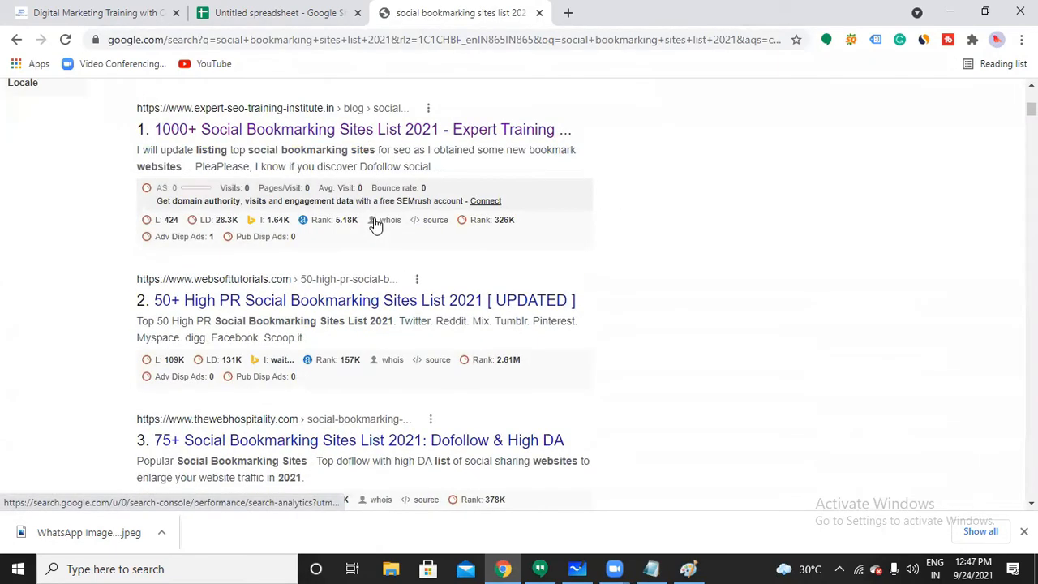
{"action": "scroll", "coordinate": [385, 302], "scroll_direction": "up", "scroll_amount": 1}
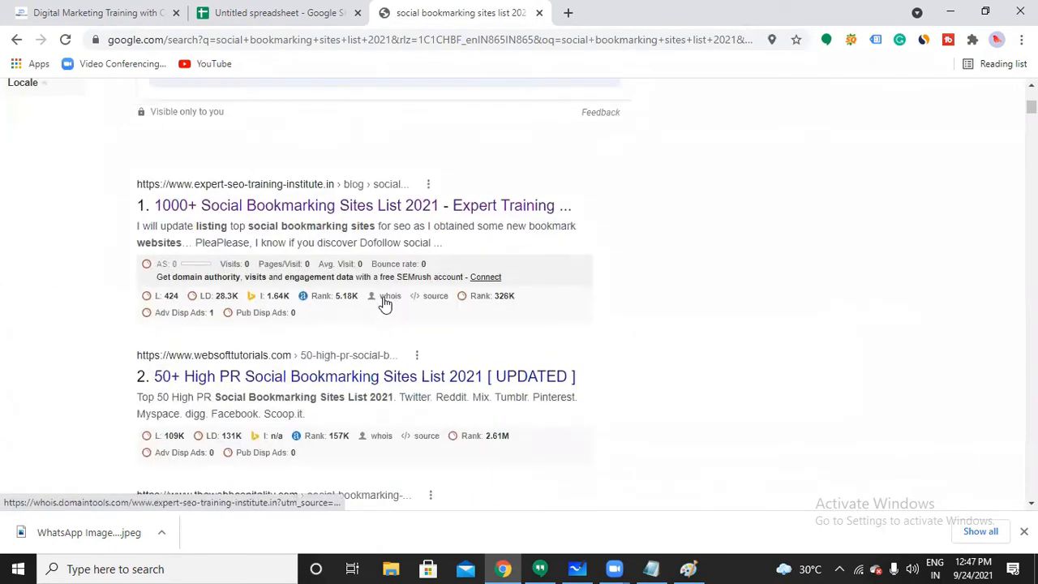
{"action": "scroll", "coordinate": [386, 301], "scroll_direction": "down", "scroll_amount": 1}
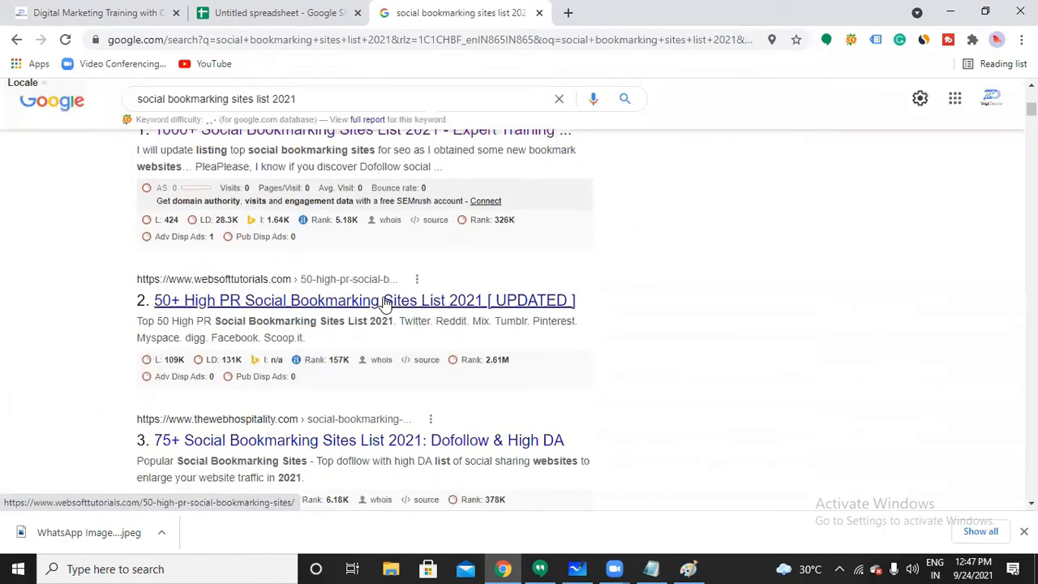
- Search the DigiCourse website for "social bookmarking"
{"action": "left_click", "coordinate": [117, 14]}
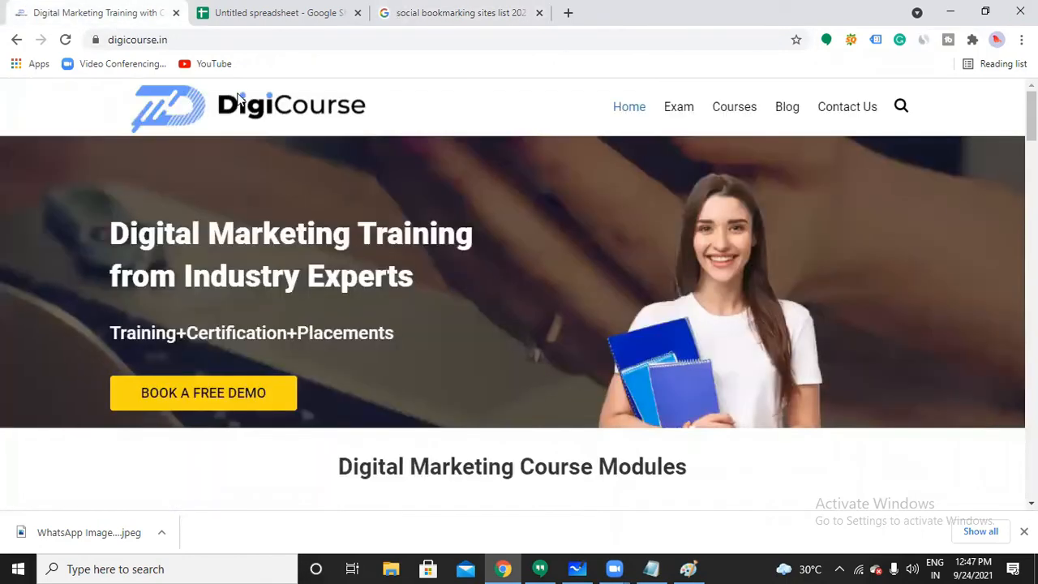
{"action": "left_click", "coordinate": [901, 107]}
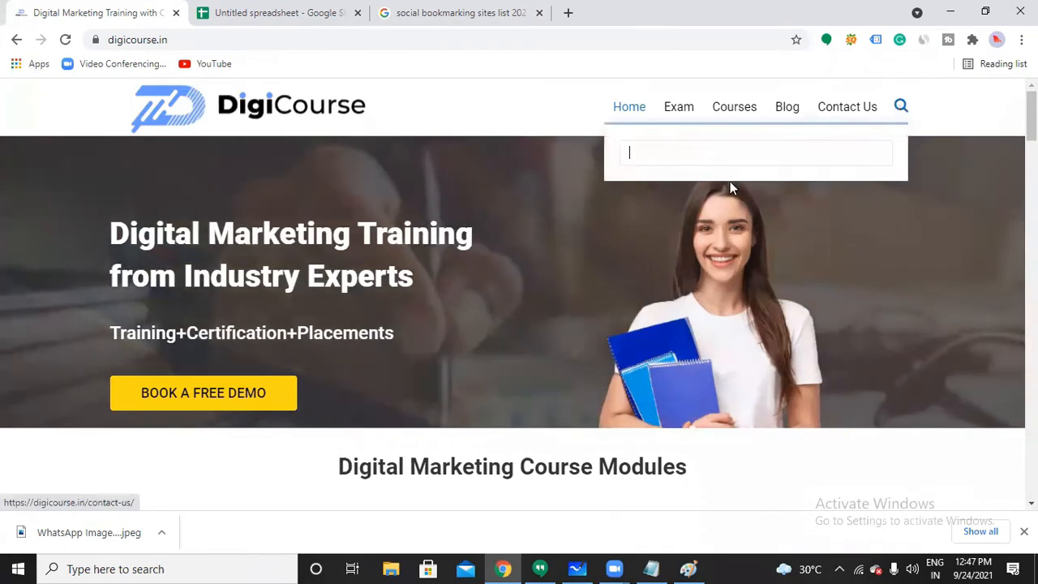
{"action": "left_click", "coordinate": [732, 153]}
{"action": "type", "text": "s"}
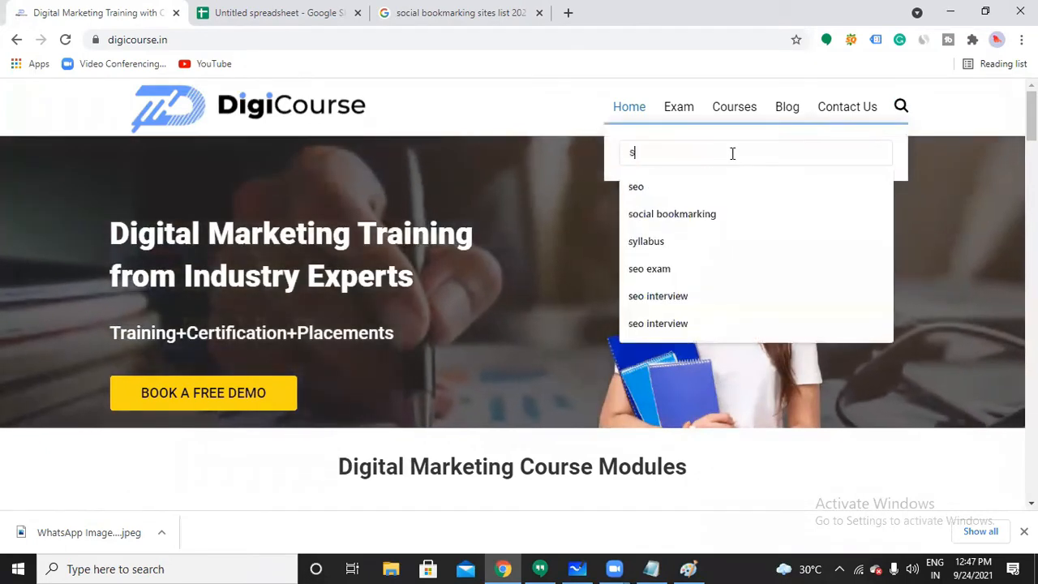
{"action": "type", "text": "ocial bookmarking"}
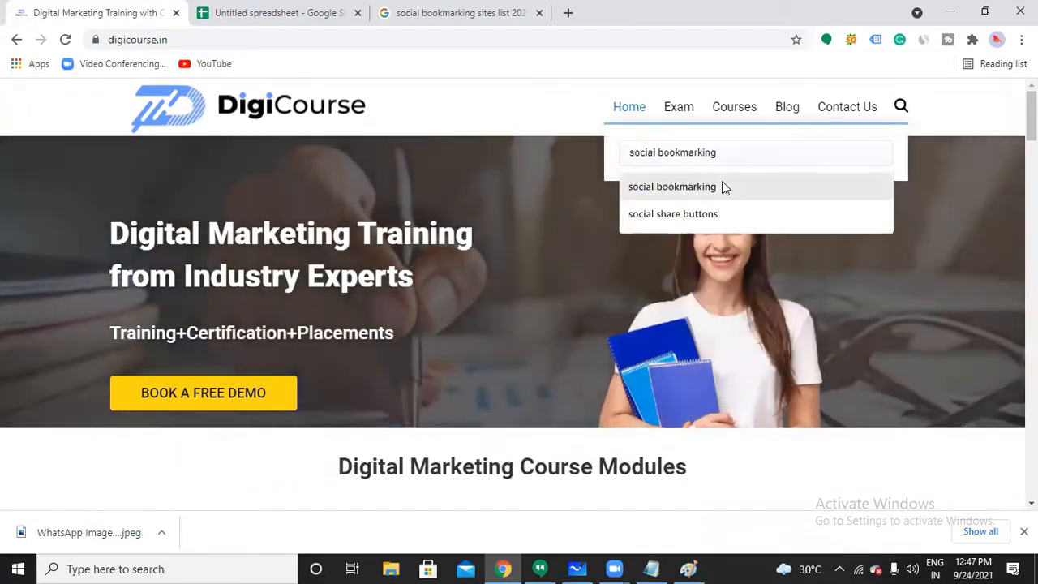
{"action": "left_click", "coordinate": [724, 187]}
{"action": "key", "text": "Return"}
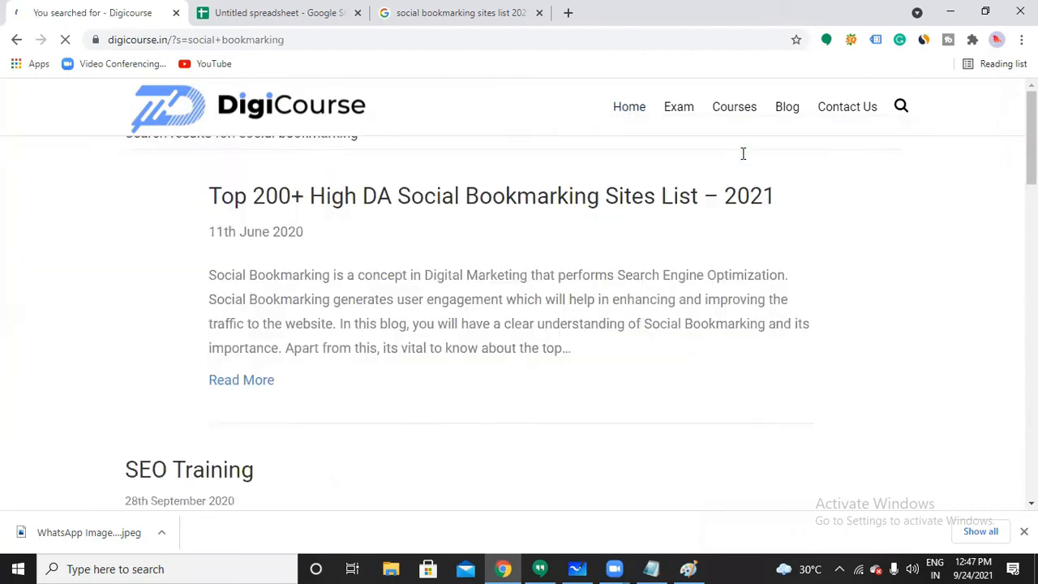
- Open the article "Top 200+ High DA Social Bookmarking Sites List – 2021" from the DigiCourse search results
{"action": "scroll", "coordinate": [498, 241], "scroll_direction": "down", "scroll_amount": 4}
{"action": "scroll", "coordinate": [497, 240], "scroll_direction": "up", "scroll_amount": 2}
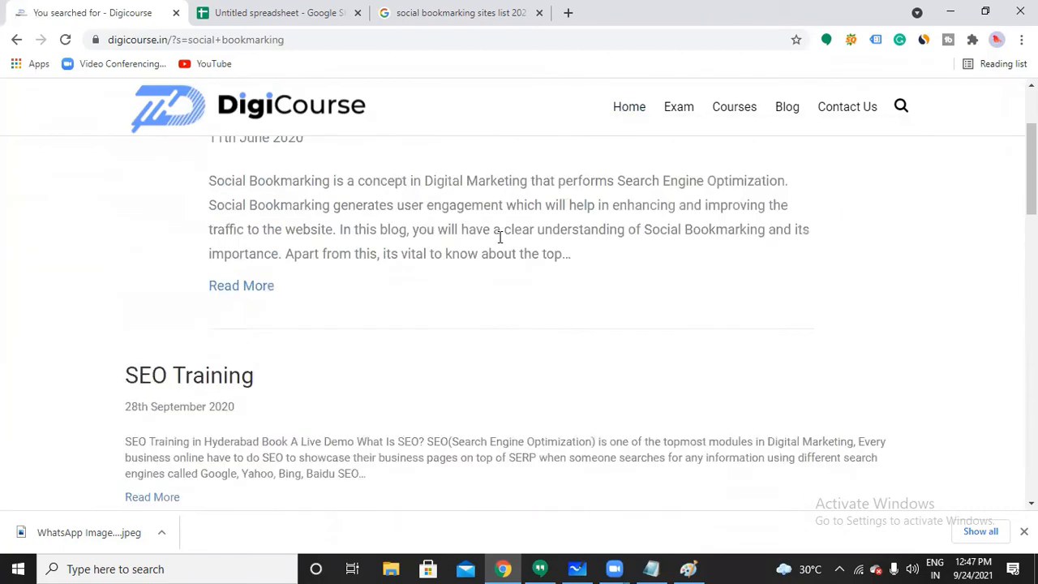
{"action": "scroll", "coordinate": [512, 223], "scroll_direction": "up", "scroll_amount": 2}
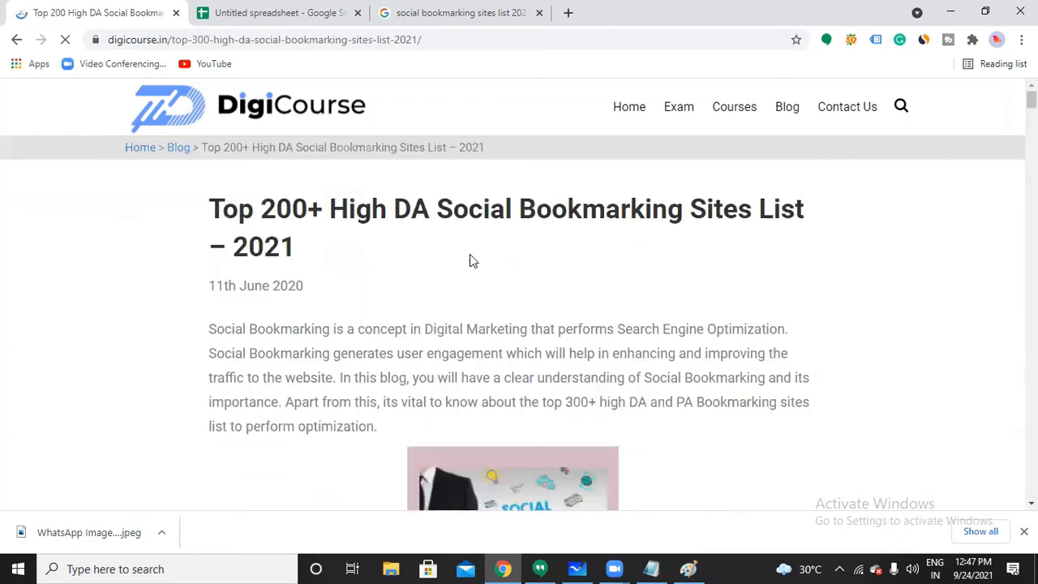
- Examine the article's numbered list of social bookmarking sites, continuing down to the entries around 185
{"action": "scroll", "coordinate": [690, 224], "scroll_direction": "down", "scroll_amount": 15}
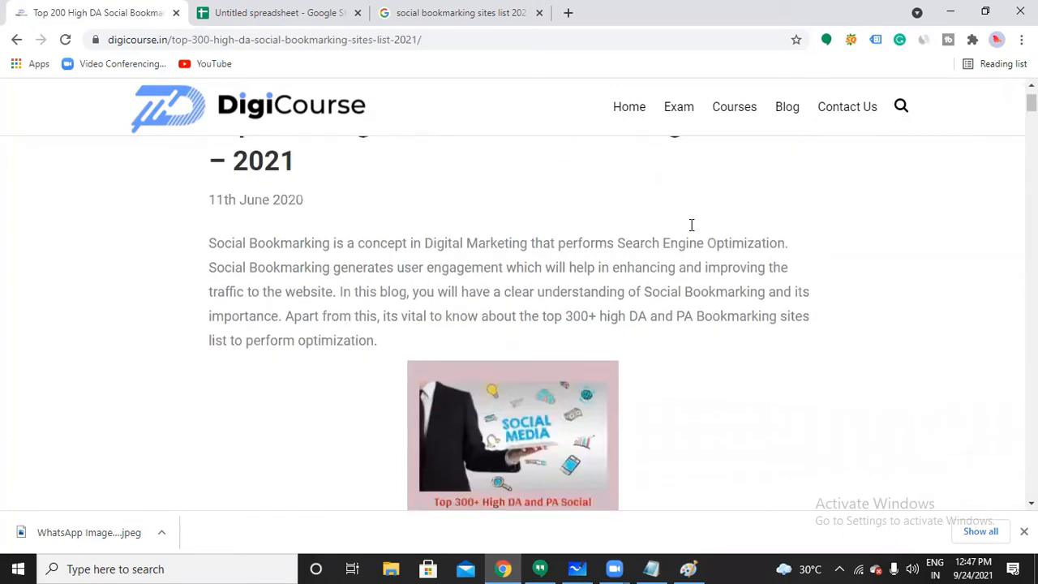
{"action": "scroll", "coordinate": [375, 338], "scroll_direction": "down", "scroll_amount": 7}
{"action": "scroll", "coordinate": [375, 338], "scroll_direction": "up", "scroll_amount": 3}
{"action": "scroll", "coordinate": [387, 246], "scroll_direction": "down", "scroll_amount": 4}
{"action": "scroll", "coordinate": [357, 316], "scroll_direction": "down", "scroll_amount": 6}
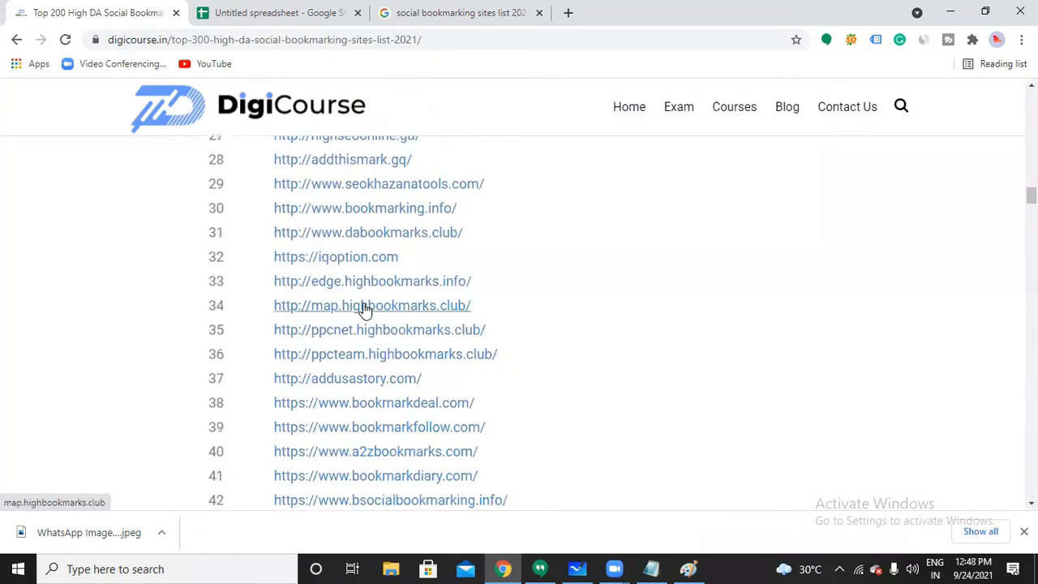
{"action": "scroll", "coordinate": [363, 308], "scroll_direction": "up", "scroll_amount": 4}
{"action": "scroll", "coordinate": [363, 308], "scroll_direction": "up", "scroll_amount": 2}
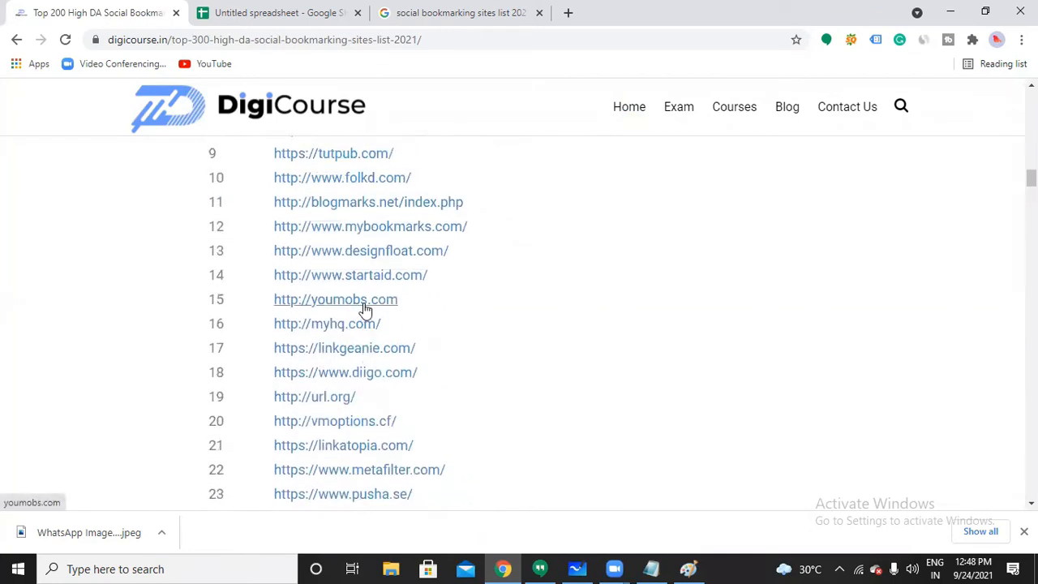
{"action": "scroll", "coordinate": [369, 243], "scroll_direction": "down", "scroll_amount": 4}
{"action": "scroll", "coordinate": [370, 198], "scroll_direction": "down", "scroll_amount": 6}
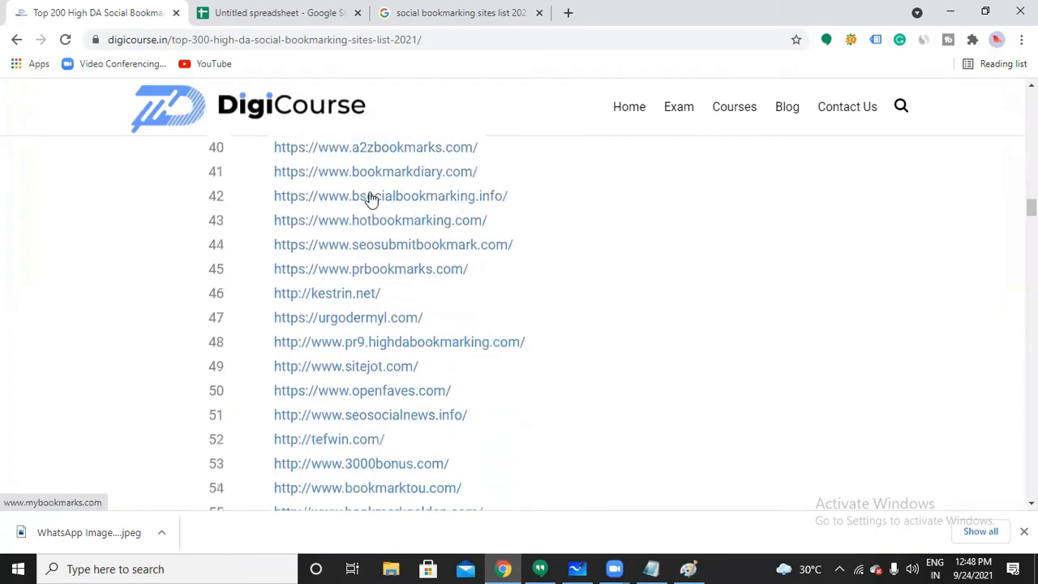
{"action": "scroll", "coordinate": [373, 211], "scroll_direction": "down", "scroll_amount": 20}
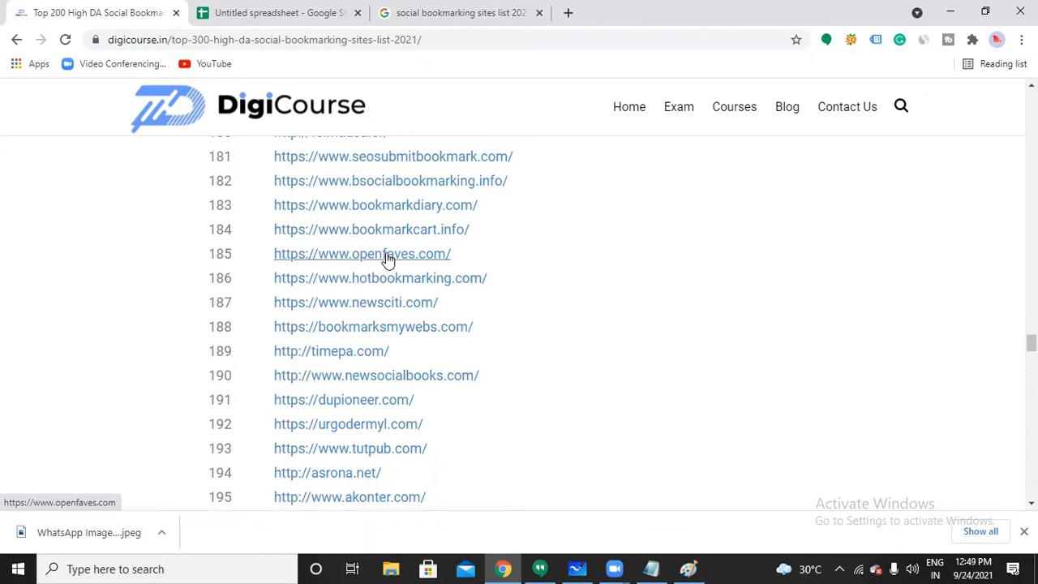
- Open the openfaves.com entry from the list in a new tab and copy the site's address
{"action": "right_click", "coordinate": [387, 258]}
{"action": "left_click", "coordinate": [413, 264]}
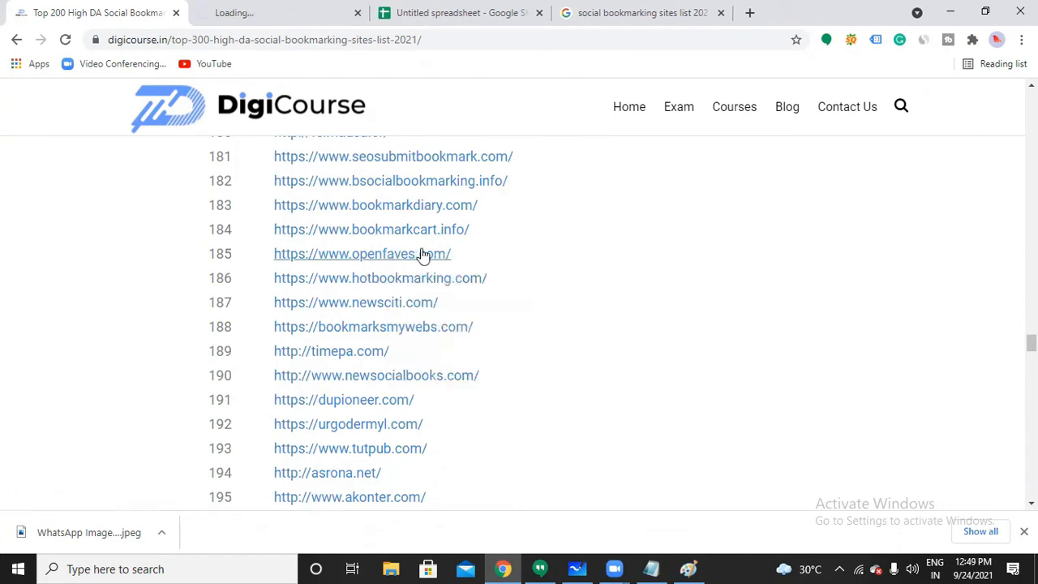
{"action": "left_click", "coordinate": [297, 12]}
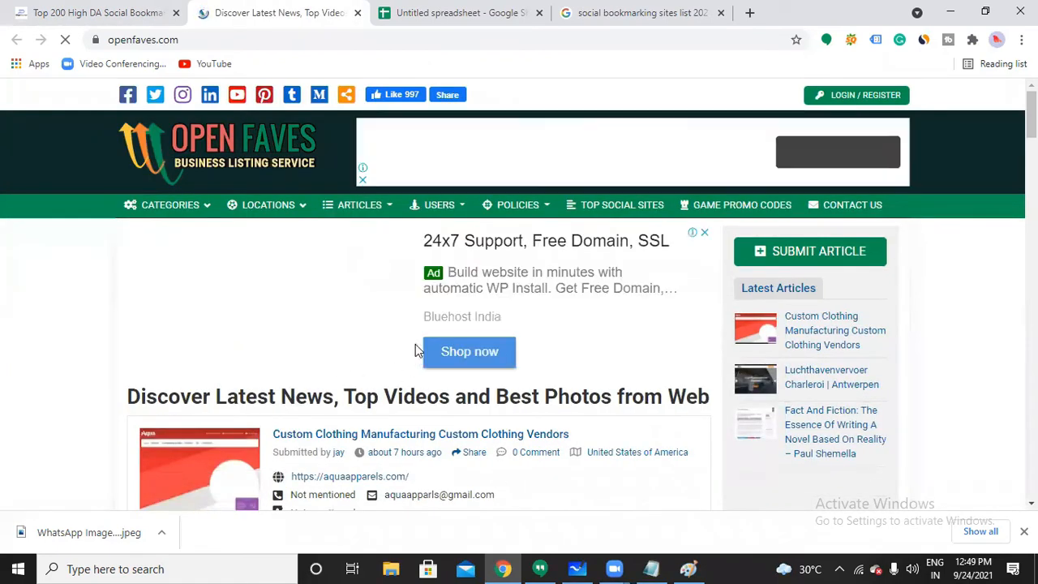
{"action": "left_click_drag", "start_coordinate": [173, 39], "coordinate": [111, 39]}
{"action": "key", "text": "ctrl+c"}
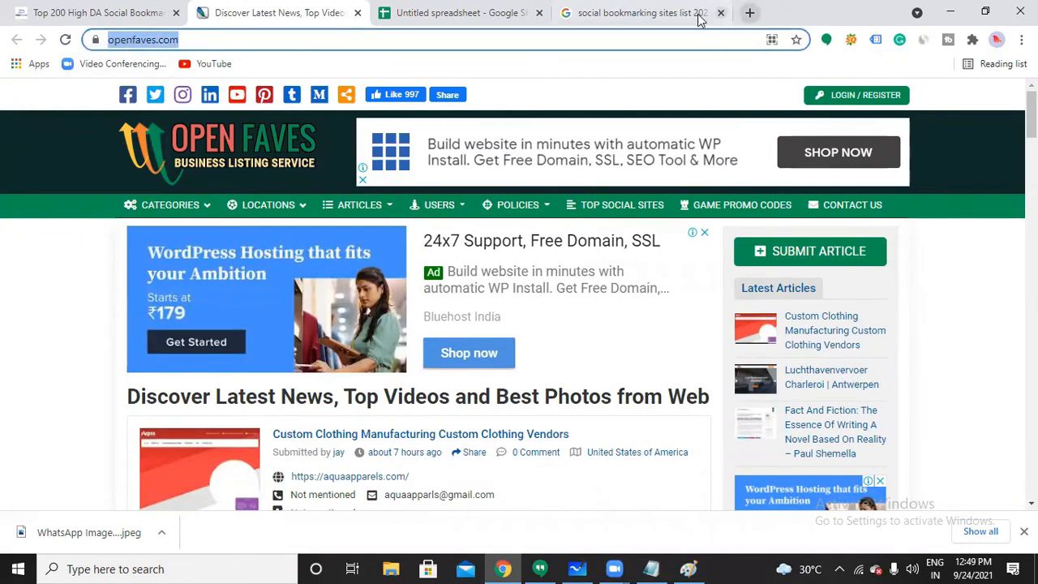
- Search Google in a new tab for "domain authority checker" and open the DA Checker result from websiteseochecker.com
{"action": "left_click", "coordinate": [749, 22]}
{"action": "left_click", "coordinate": [736, 42]}
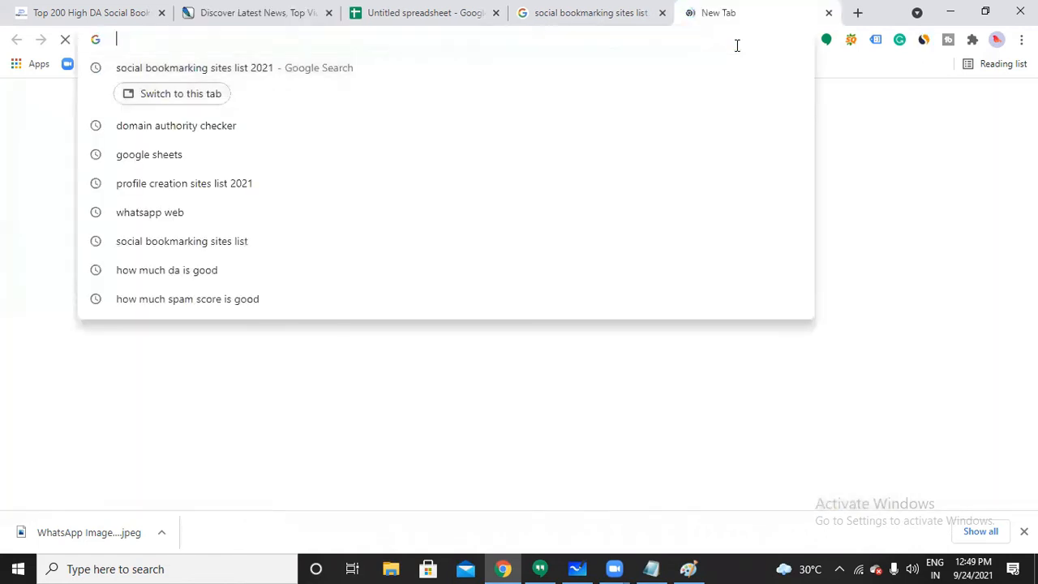
{"action": "type", "text": "do"}
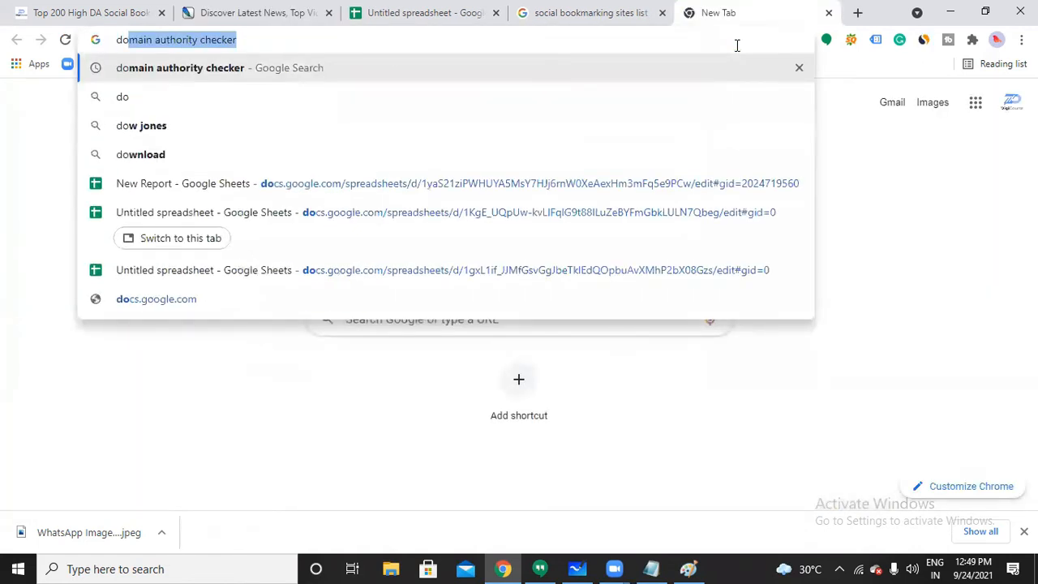
{"action": "key", "text": "Return"}
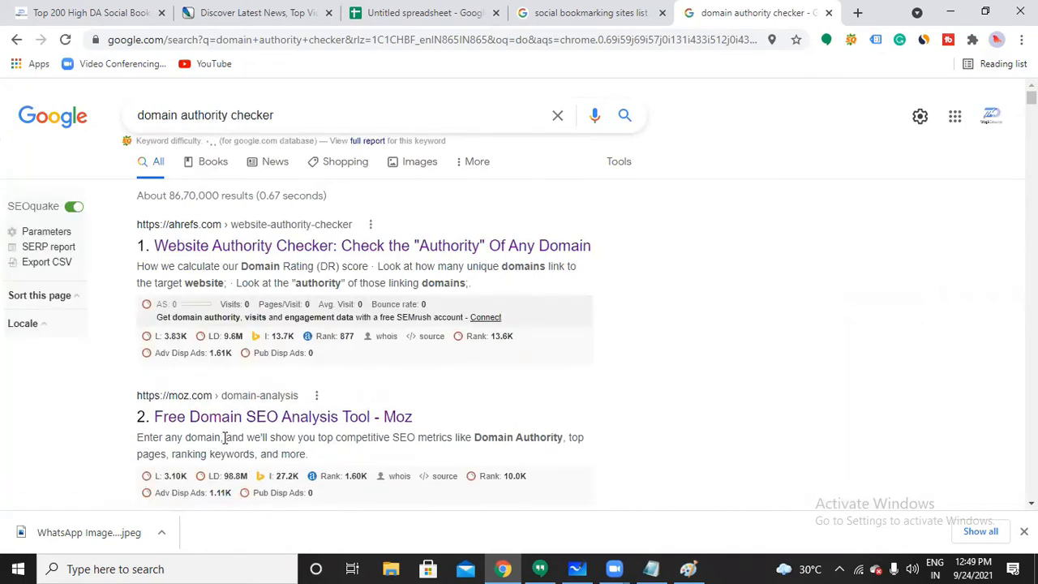
{"action": "scroll", "coordinate": [251, 421], "scroll_direction": "down", "scroll_amount": 2}
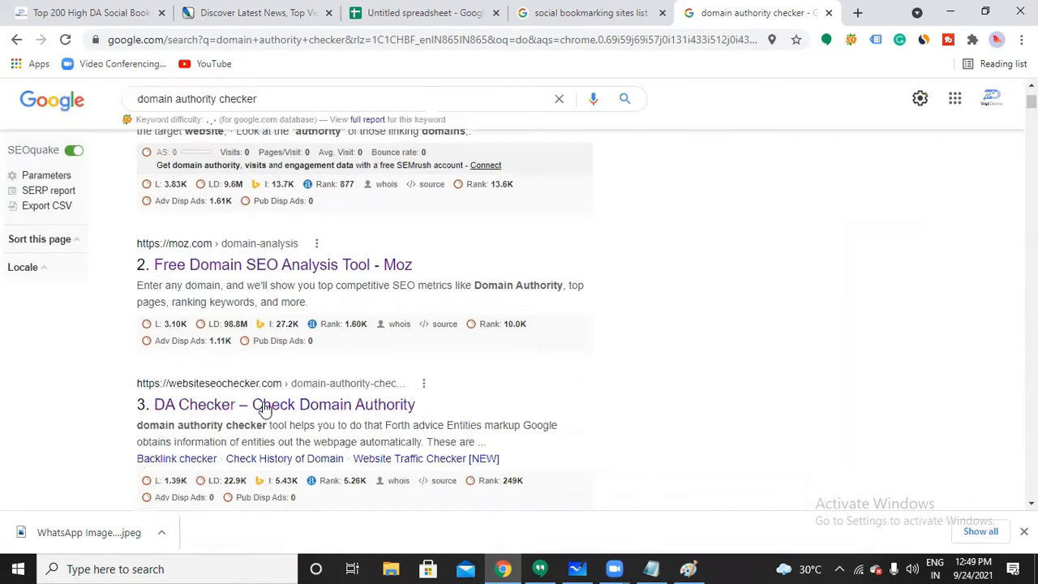
{"action": "left_click", "coordinate": [266, 408]}
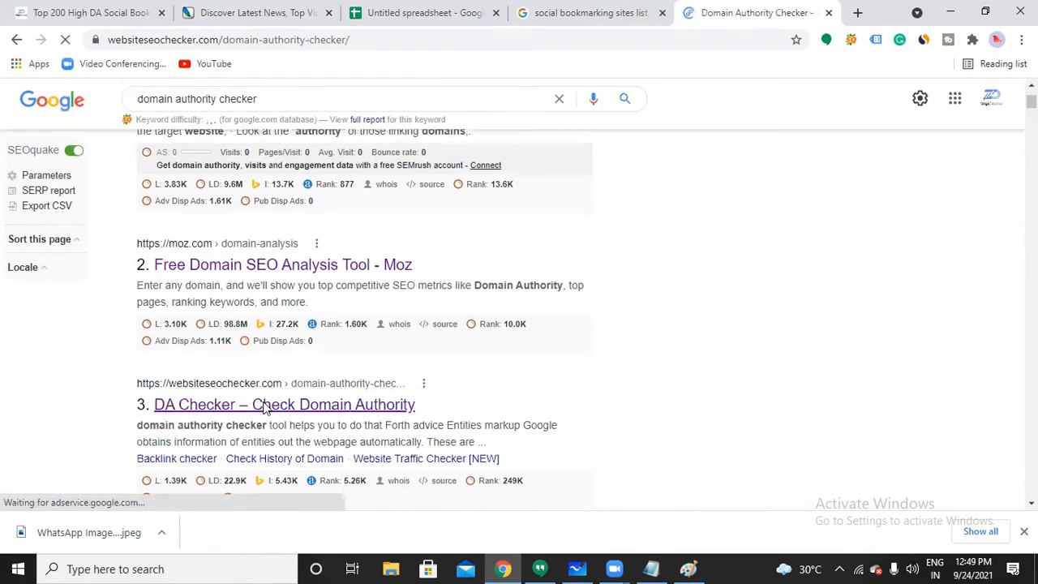
{"action": "left_click", "coordinate": [417, 157]}
{"action": "key", "text": "ctrl+v"}
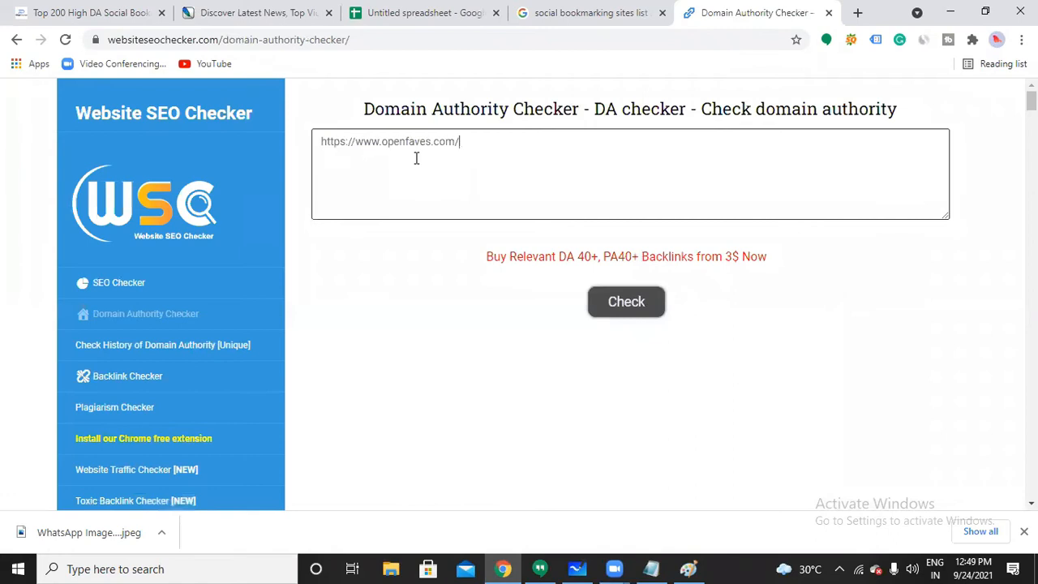
{"action": "left_click", "coordinate": [607, 313]}
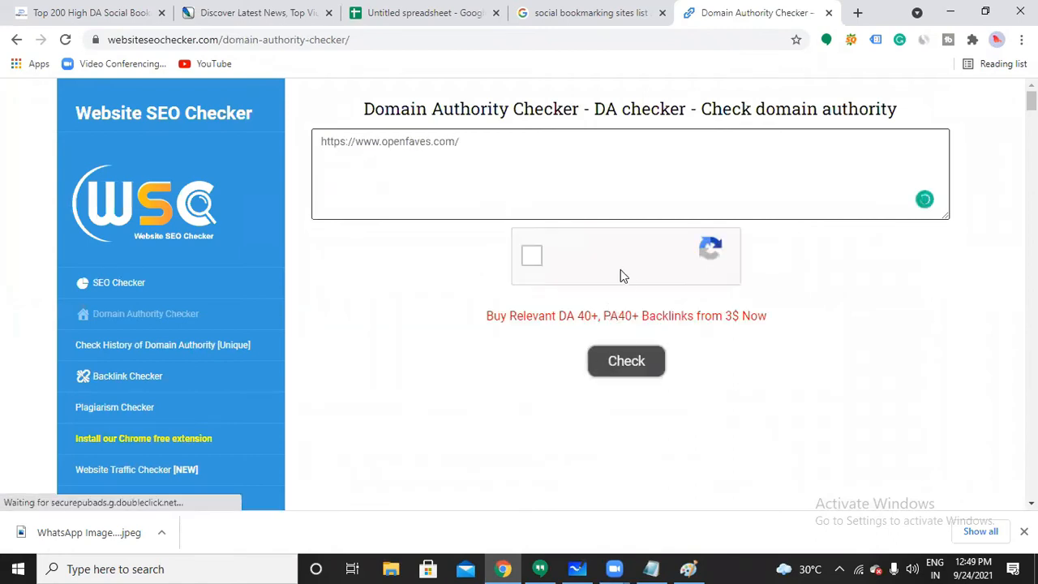
{"action": "left_click", "coordinate": [530, 257]}
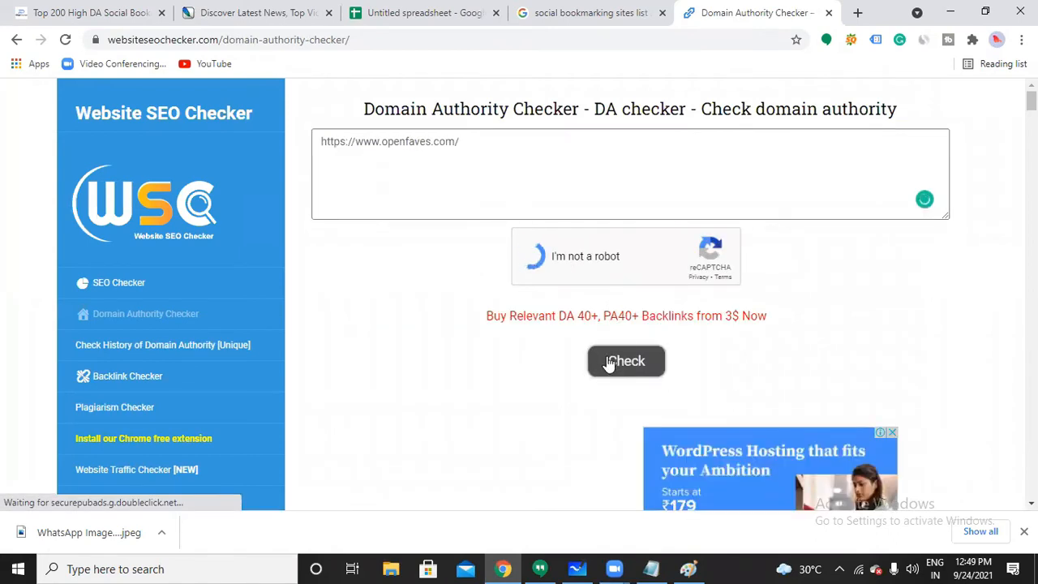
{"action": "left_click", "coordinate": [609, 362]}
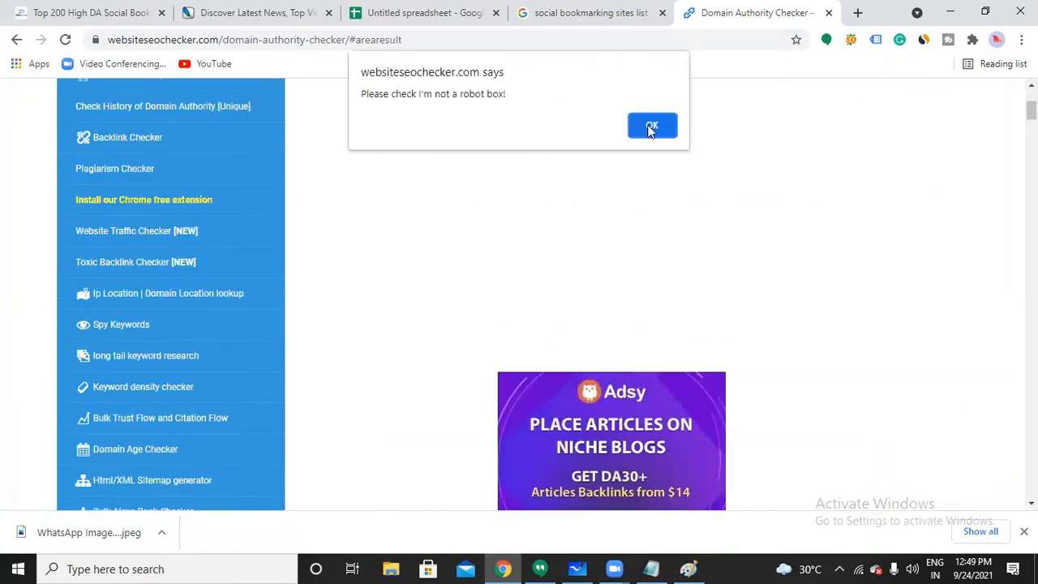
{"action": "left_click", "coordinate": [651, 126]}
- Complete the "I'm not a robot" verification, rerun the domain authority check, and view the Website Authority results
{"action": "scroll", "coordinate": [655, 296], "scroll_direction": "up", "scroll_amount": 3}
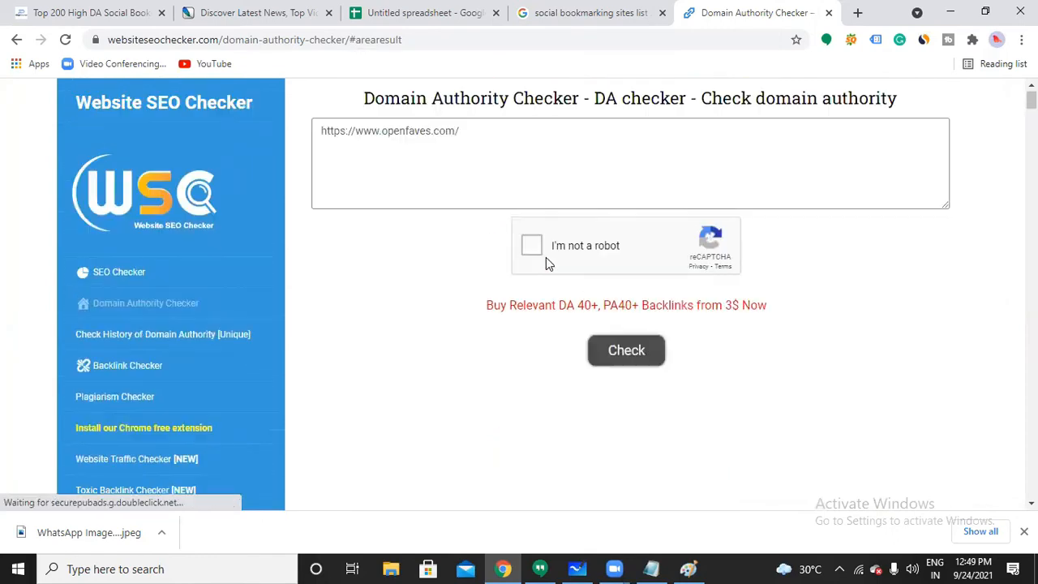
{"action": "left_click", "coordinate": [536, 253]}
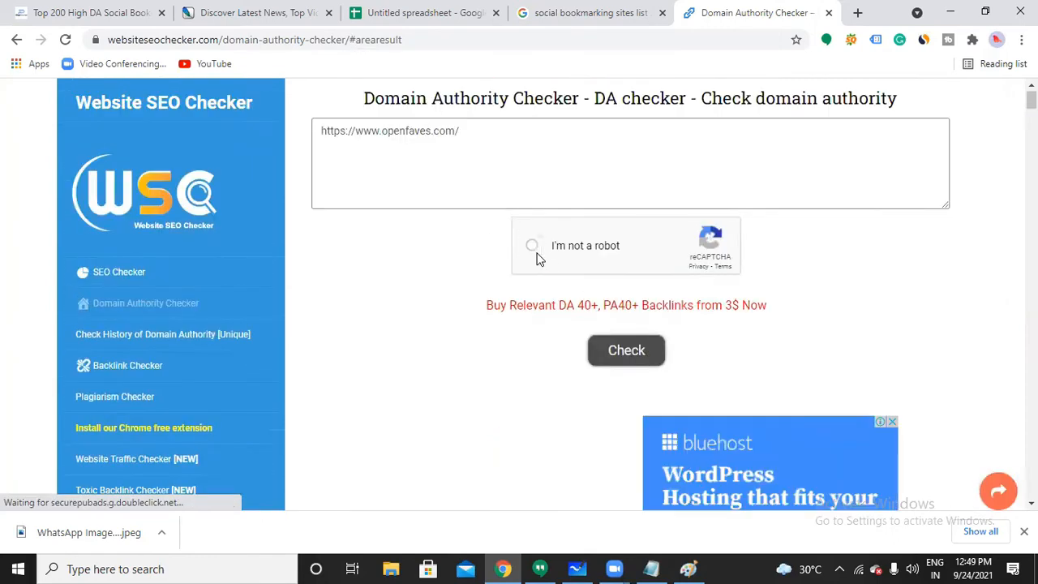
{"action": "left_click", "coordinate": [638, 358]}
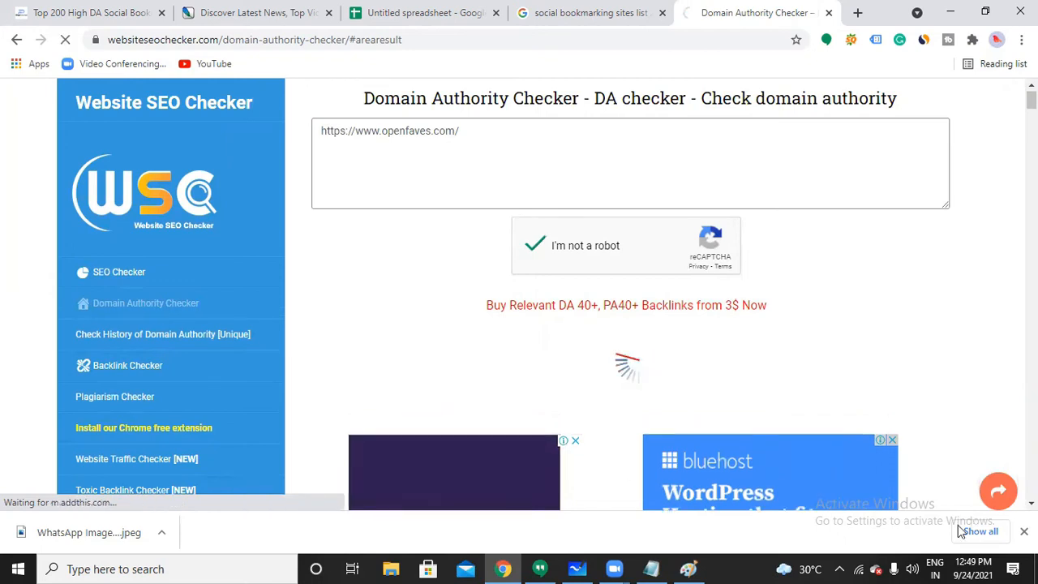
{"action": "scroll", "coordinate": [625, 372], "scroll_direction": "down", "scroll_amount": 3}
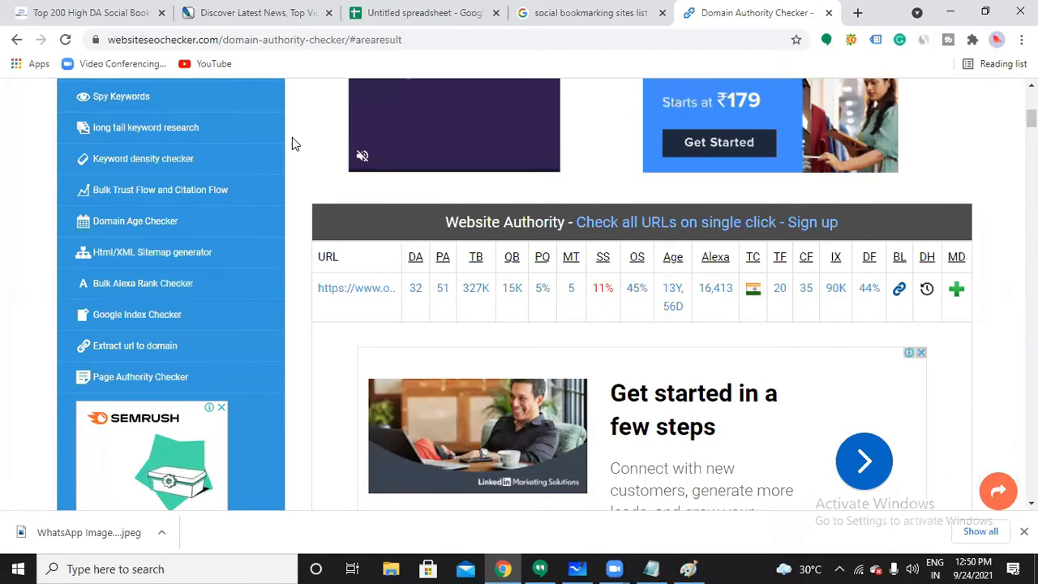
- Return to the Open Faves site and look over its address and home page
{"action": "left_click", "coordinate": [277, 17]}
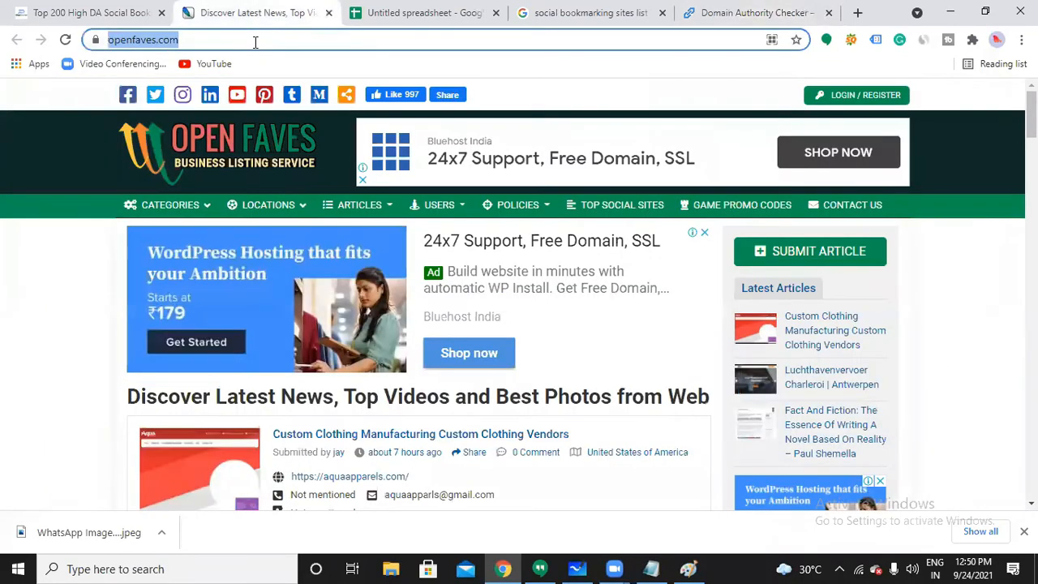
{"action": "left_click", "coordinate": [255, 42]}
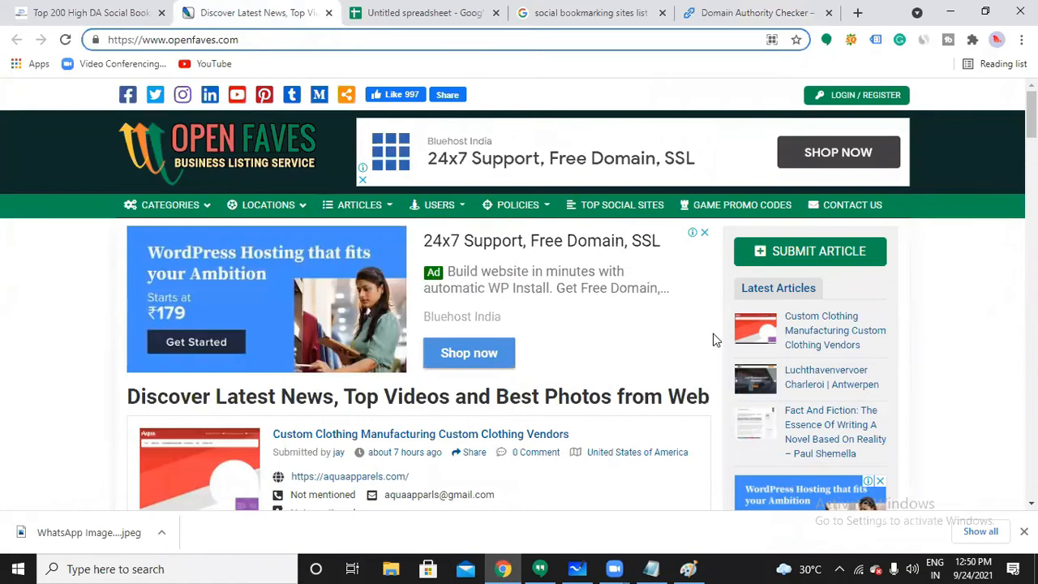
{"action": "scroll", "coordinate": [714, 339], "scroll_direction": "down", "scroll_amount": 1}
{"action": "scroll", "coordinate": [423, 362], "scroll_direction": "up", "scroll_amount": 1}
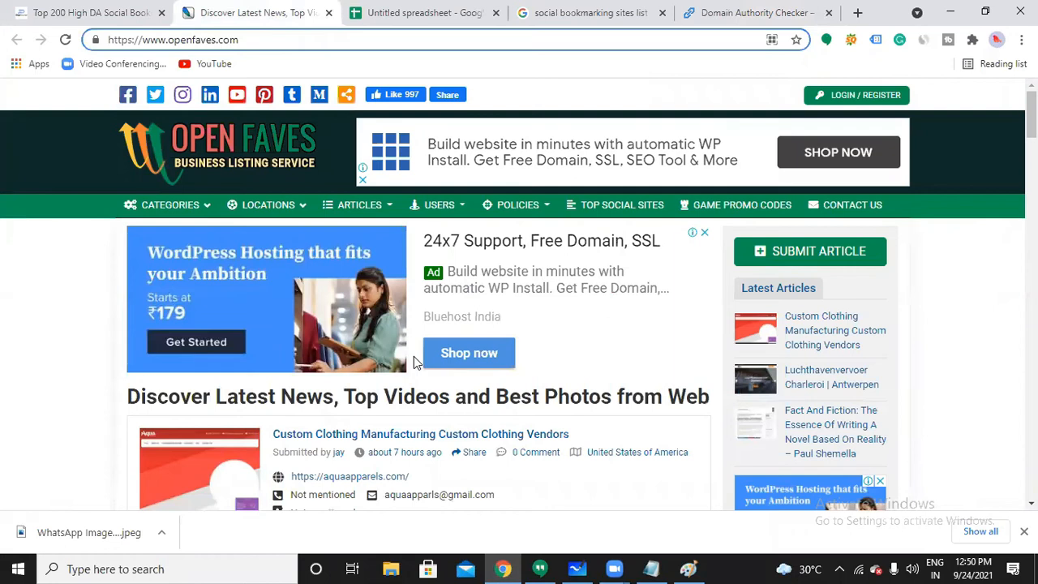
- Open the Open Faves article submission page, getting past the full-page ad, and read its login and registration requirements
{"action": "left_click", "coordinate": [818, 253]}
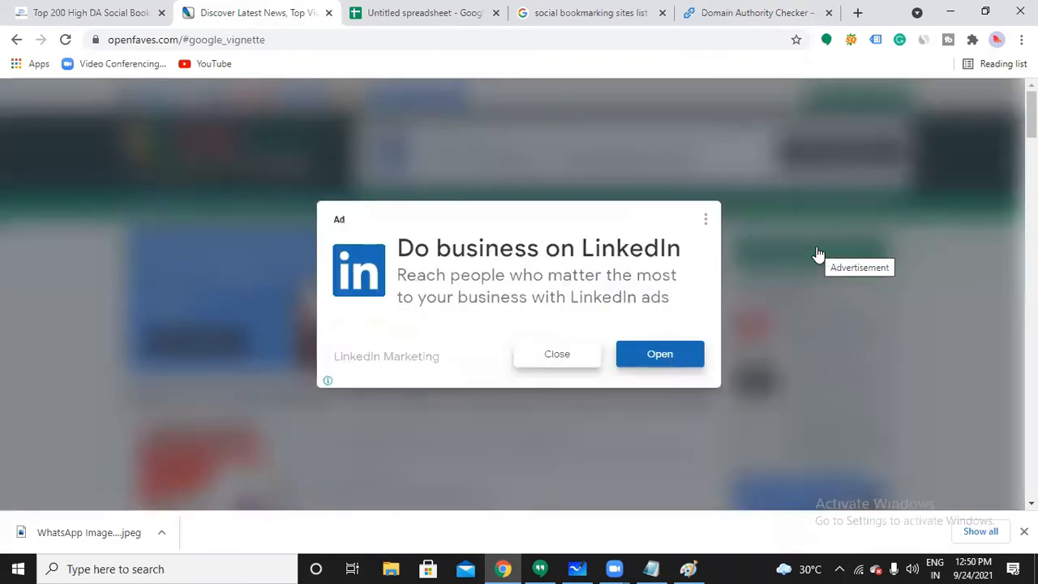
{"action": "left_click", "coordinate": [65, 40]}
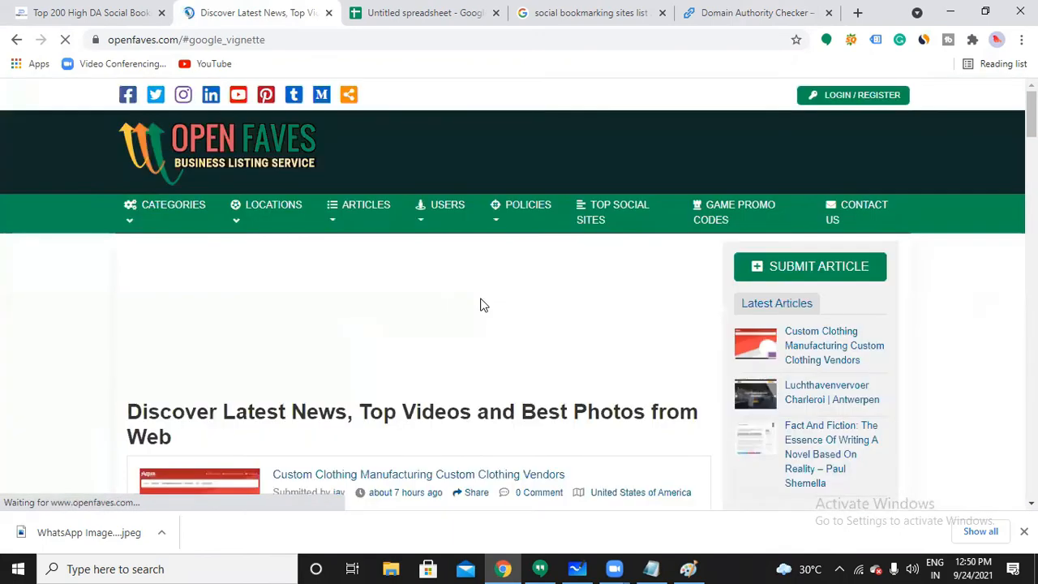
{"action": "left_click", "coordinate": [790, 261]}
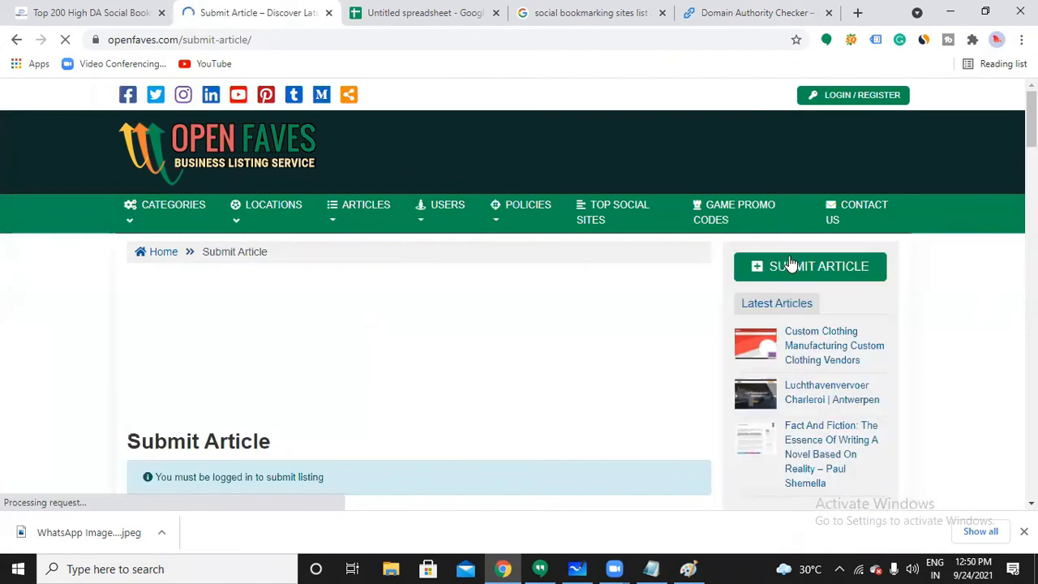
{"action": "scroll", "coordinate": [268, 369], "scroll_direction": "down", "scroll_amount": 2}
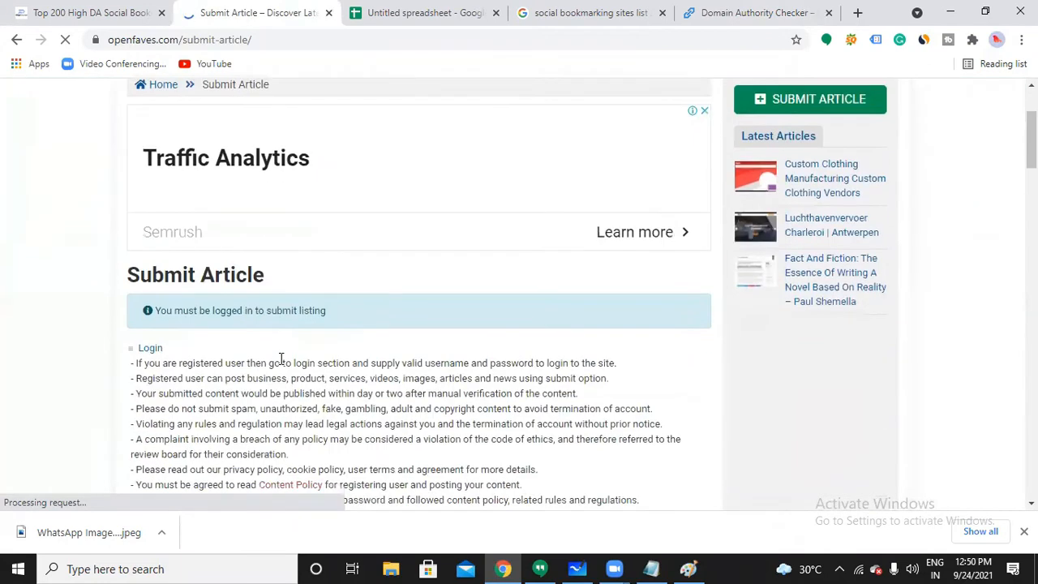
{"action": "scroll", "coordinate": [288, 359], "scroll_direction": "down", "scroll_amount": 1}
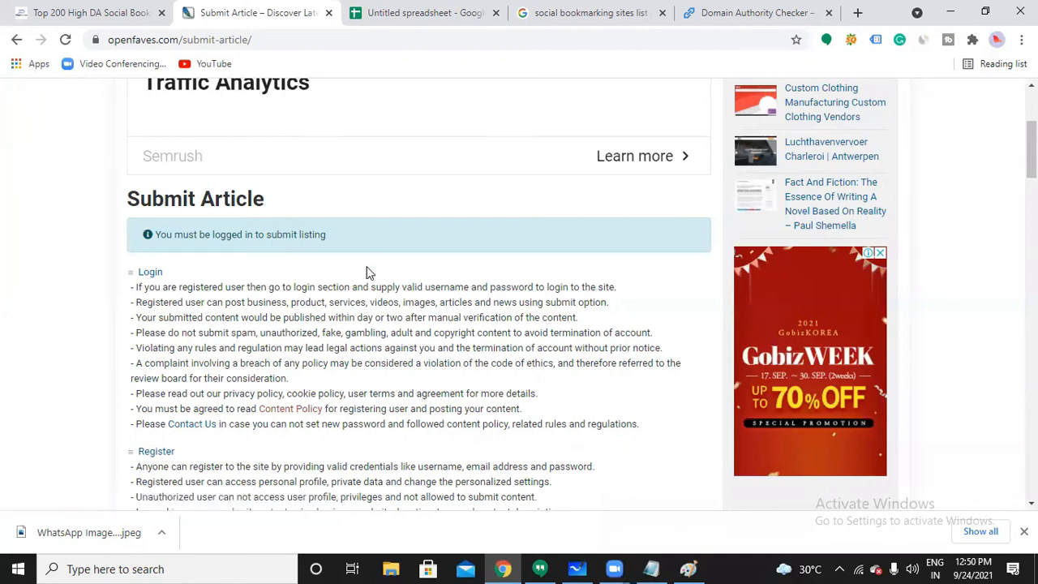
{"action": "scroll", "coordinate": [369, 274], "scroll_direction": "down", "scroll_amount": 2}
{"action": "scroll", "coordinate": [381, 289], "scroll_direction": "up", "scroll_amount": 1}
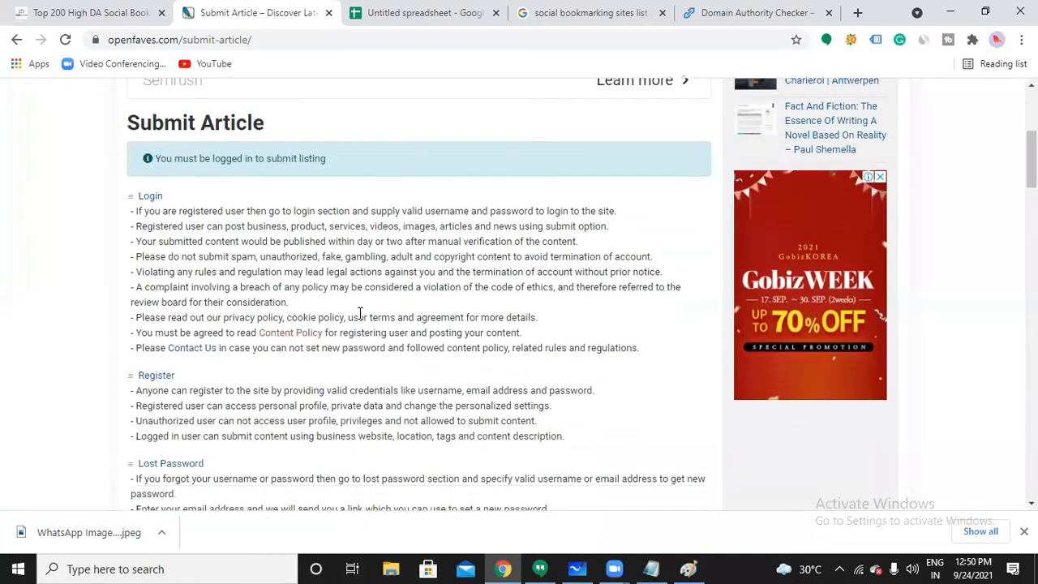
{"action": "scroll", "coordinate": [360, 314], "scroll_direction": "up", "scroll_amount": 4}
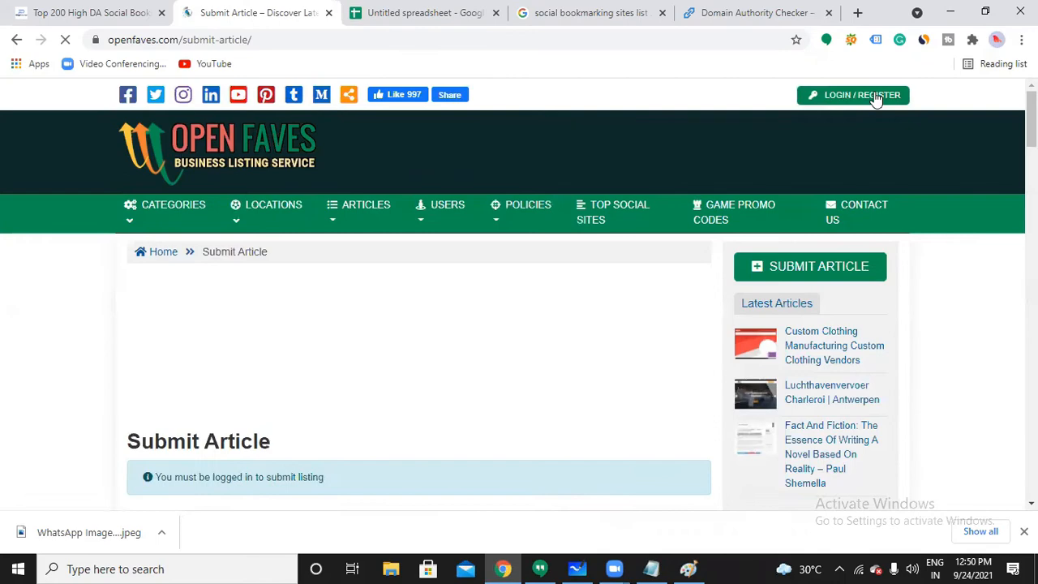
- Open the Open Faves registration form through the Register link among the submission requirements
{"action": "scroll", "coordinate": [479, 402], "scroll_direction": "down", "scroll_amount": 2}
{"action": "scroll", "coordinate": [479, 409], "scroll_direction": "down", "scroll_amount": 8}
{"action": "scroll", "coordinate": [494, 401], "scroll_direction": "up", "scroll_amount": 2}
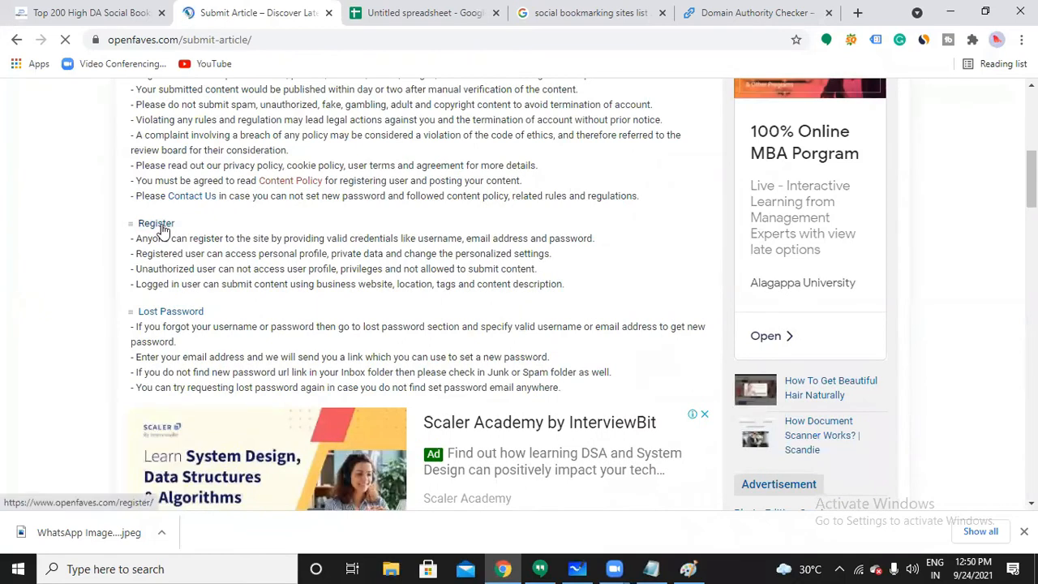
{"action": "left_click", "coordinate": [160, 229]}
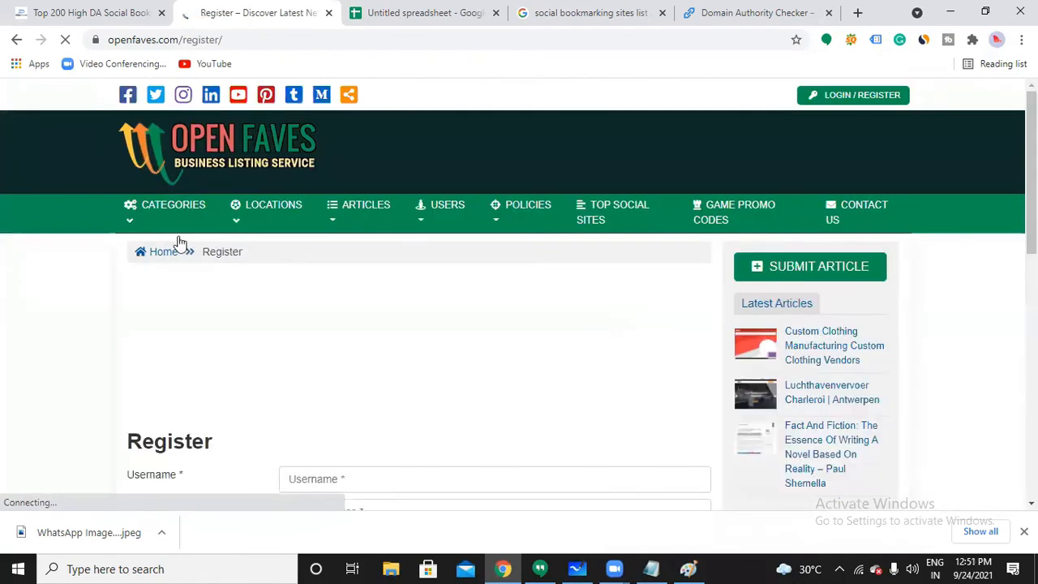
{"action": "scroll", "coordinate": [298, 314], "scroll_direction": "down", "scroll_amount": 3}
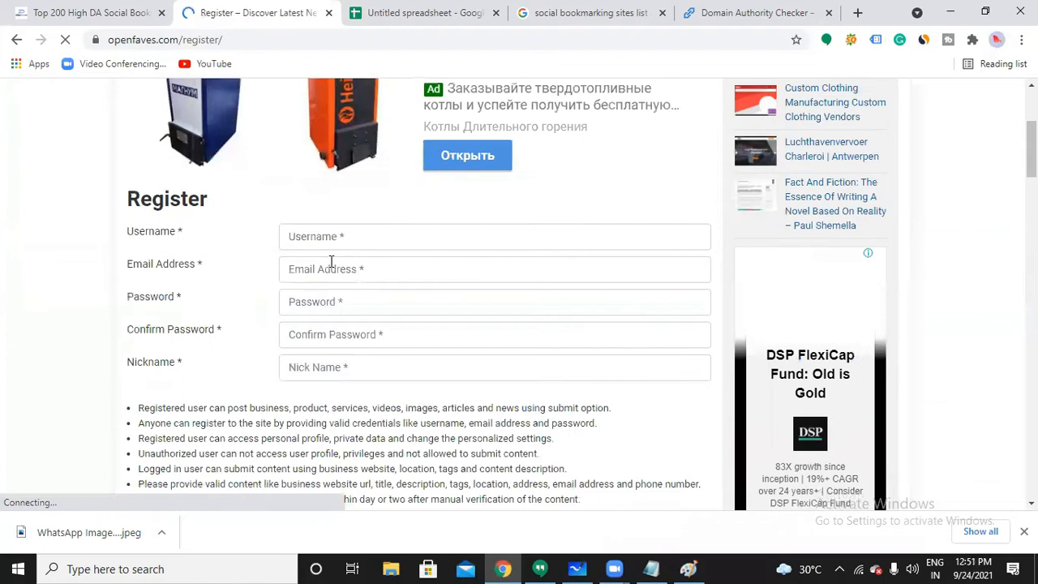
- Enter Digicourseonline as the username and fill in the saved e-mail address on the registration form
{"action": "left_click", "coordinate": [341, 236]}
{"action": "left_click", "coordinate": [324, 270]}
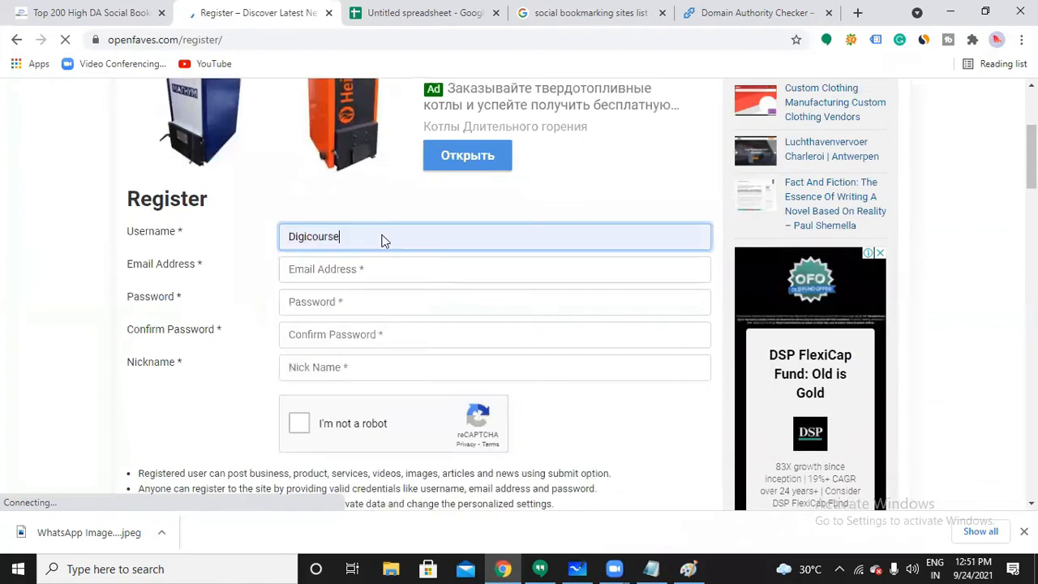
{"action": "type", "text": "onl"}
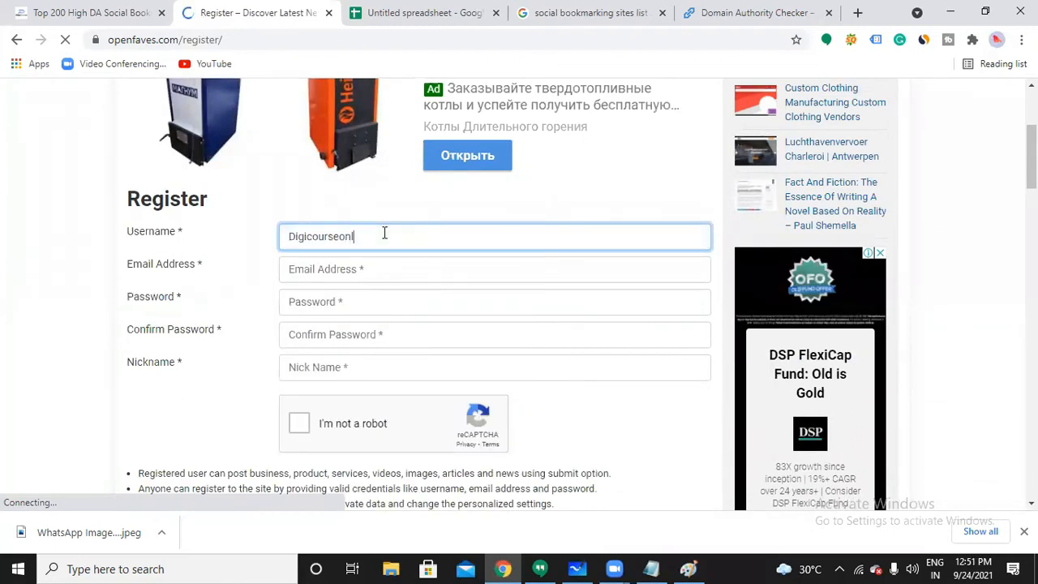
{"action": "type", "text": "ine"}
{"action": "left_click", "coordinate": [366, 270]}
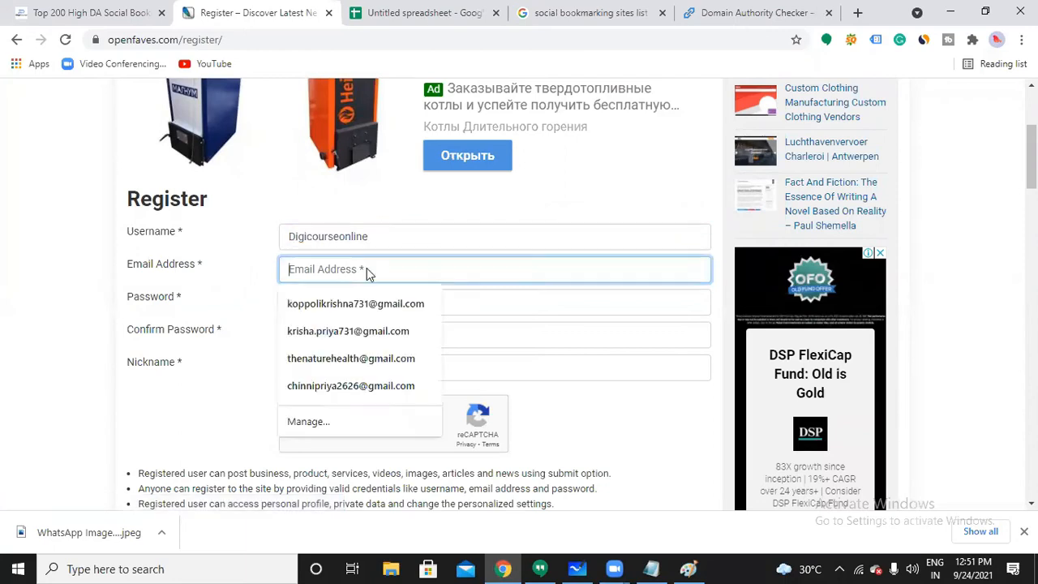
{"action": "left_click", "coordinate": [365, 303]}
- Enter the account password and repeat it in the Confirm Password field
{"action": "left_click", "coordinate": [367, 309]}
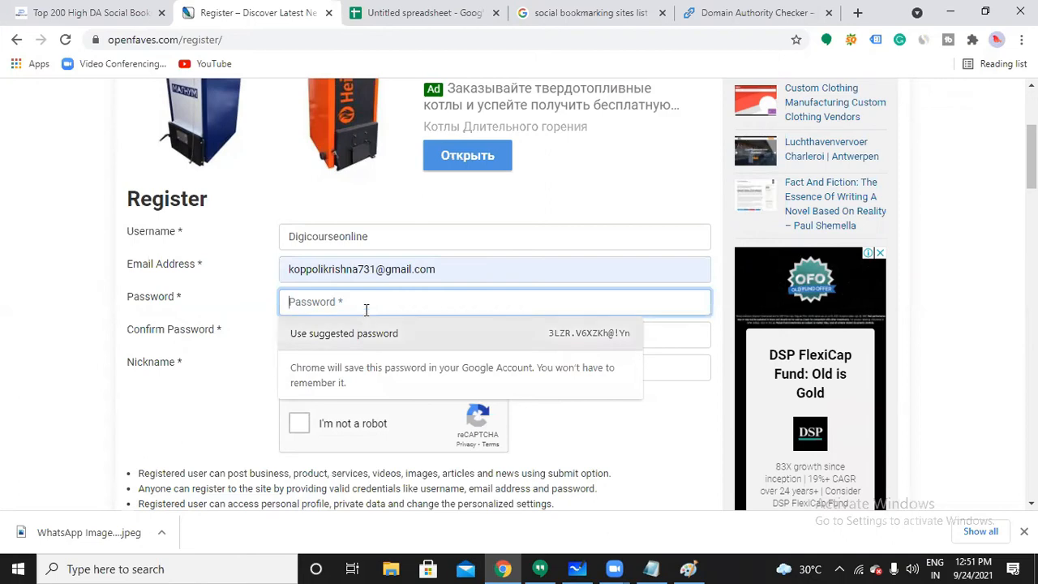
{"action": "type", "text": "••••"}
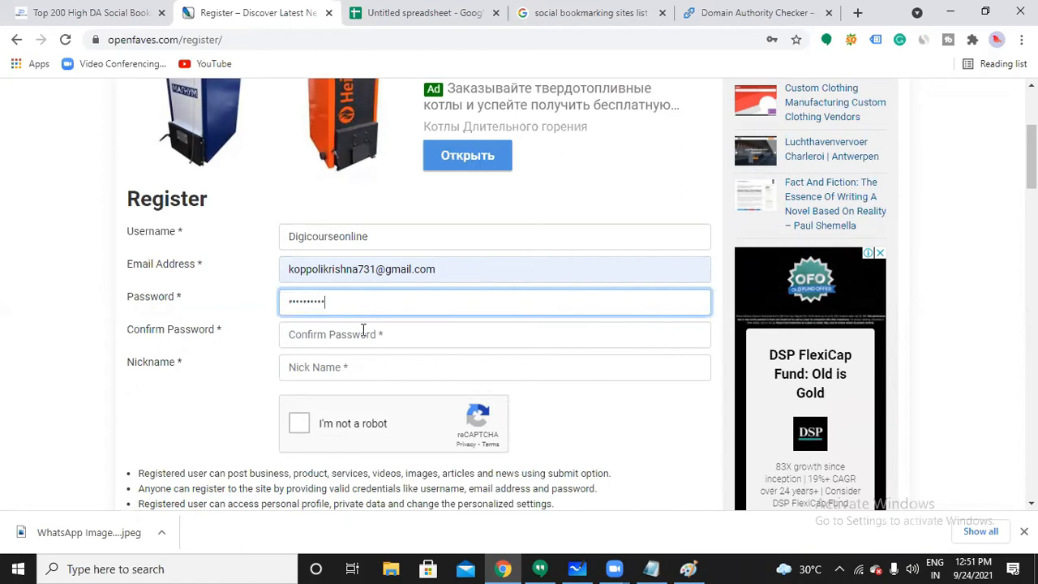
{"action": "left_click", "coordinate": [363, 328]}
{"action": "type", "text": "•"}
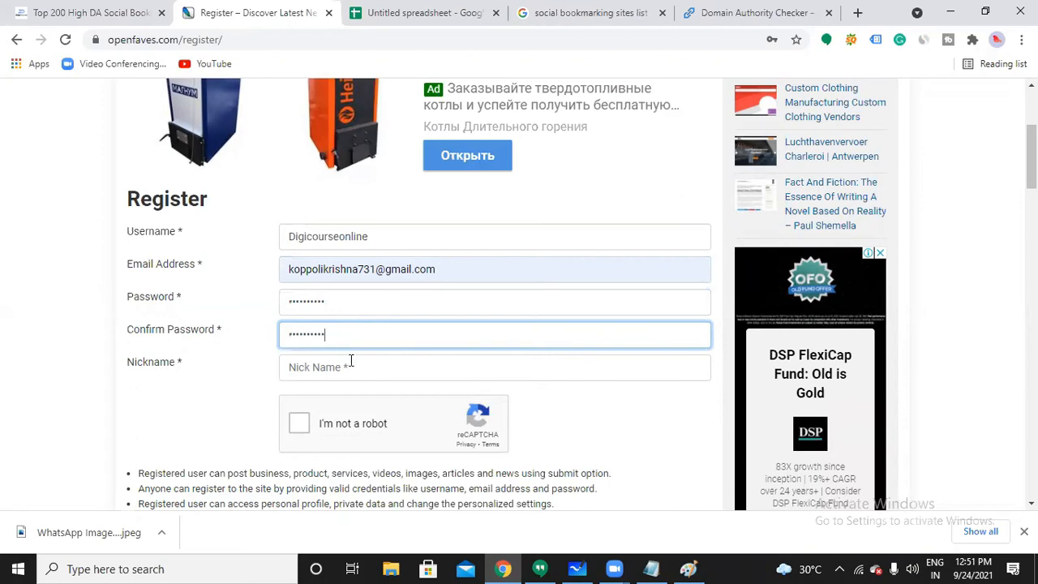
- Set the nickname to Digicourse, complete the "I'm not a robot" verification, and submit the registration
{"action": "left_click", "coordinate": [349, 362]}
{"action": "left_click", "coordinate": [330, 391]}
{"action": "left_click", "coordinate": [300, 426]}
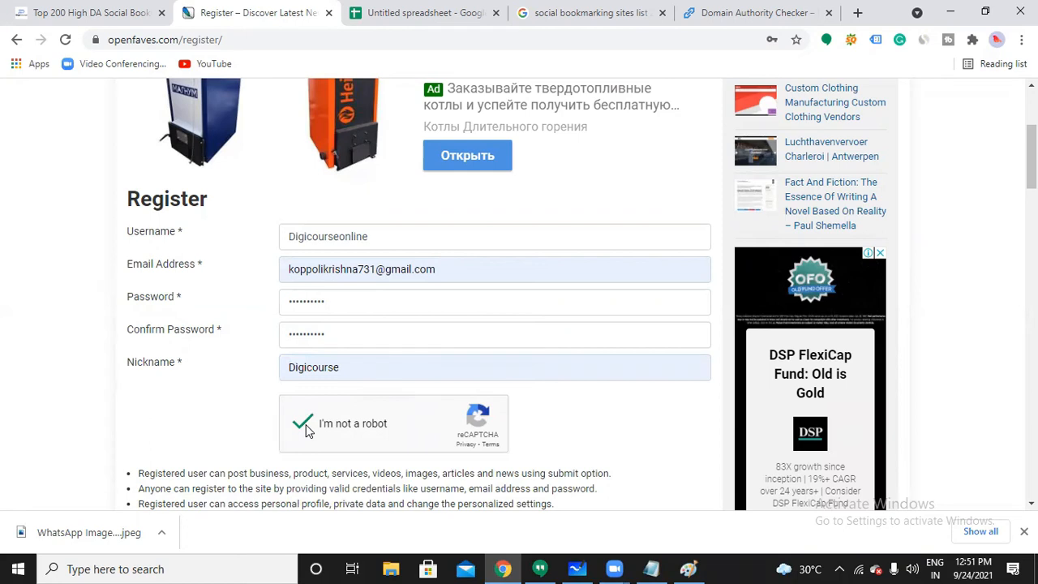
{"action": "scroll", "coordinate": [312, 434], "scroll_direction": "down", "scroll_amount": 6}
{"action": "left_click", "coordinate": [171, 313]}
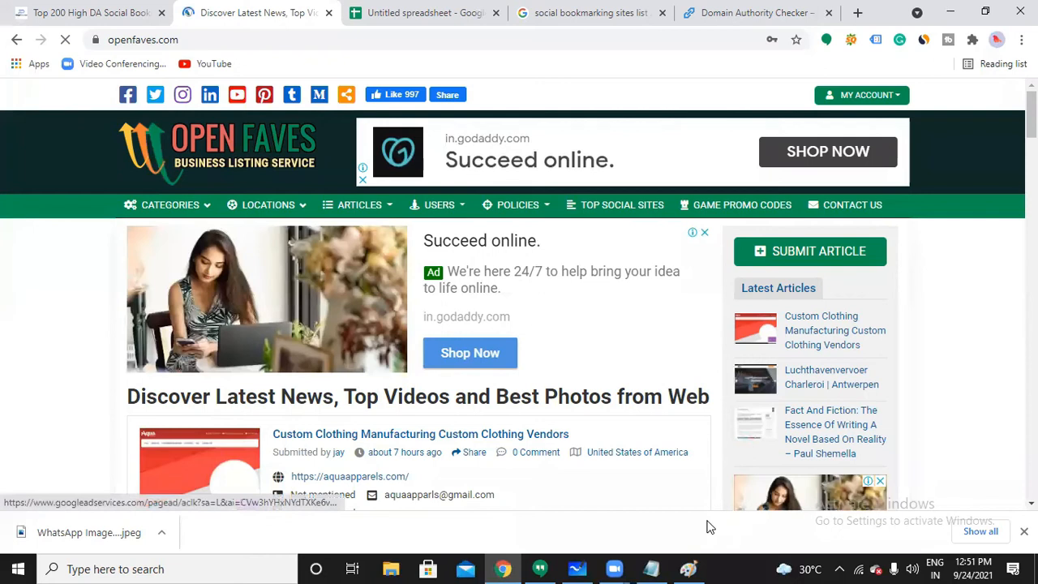
- Open the new account's My Account page and review its profile details and content rules
{"action": "left_click", "coordinate": [798, 61]}
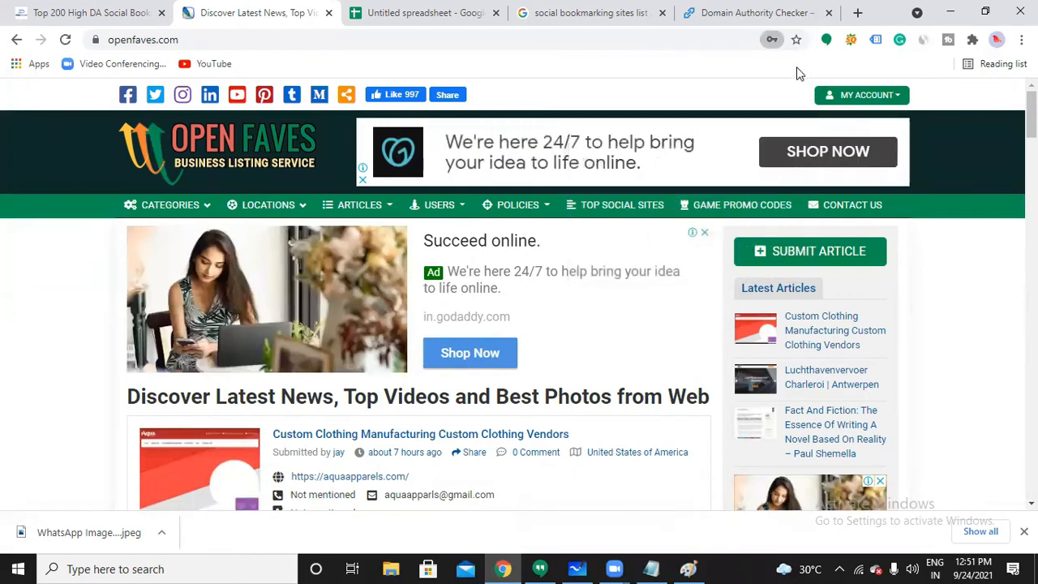
{"action": "left_click", "coordinate": [882, 98]}
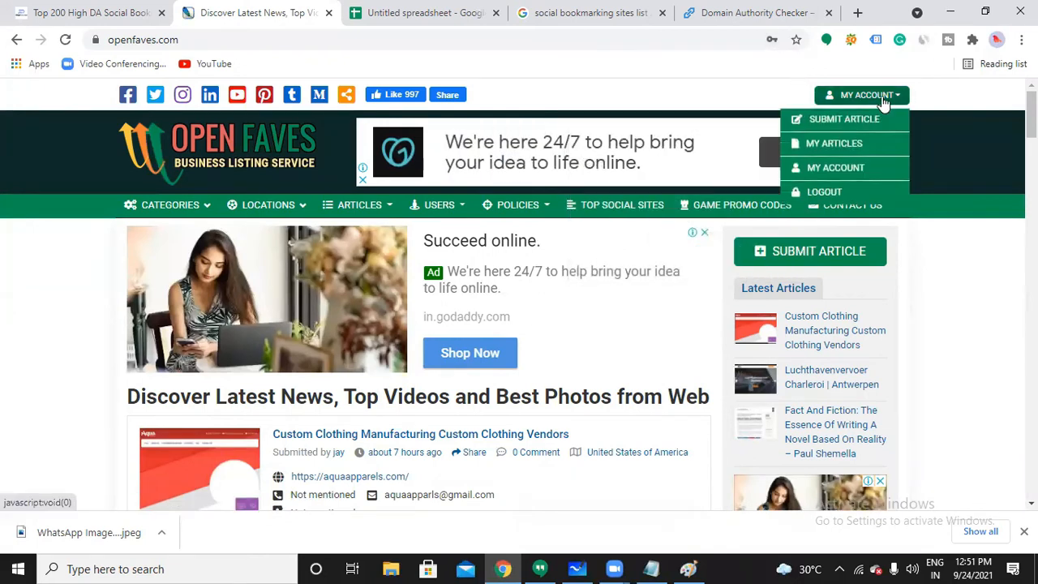
{"action": "left_click", "coordinate": [835, 167]}
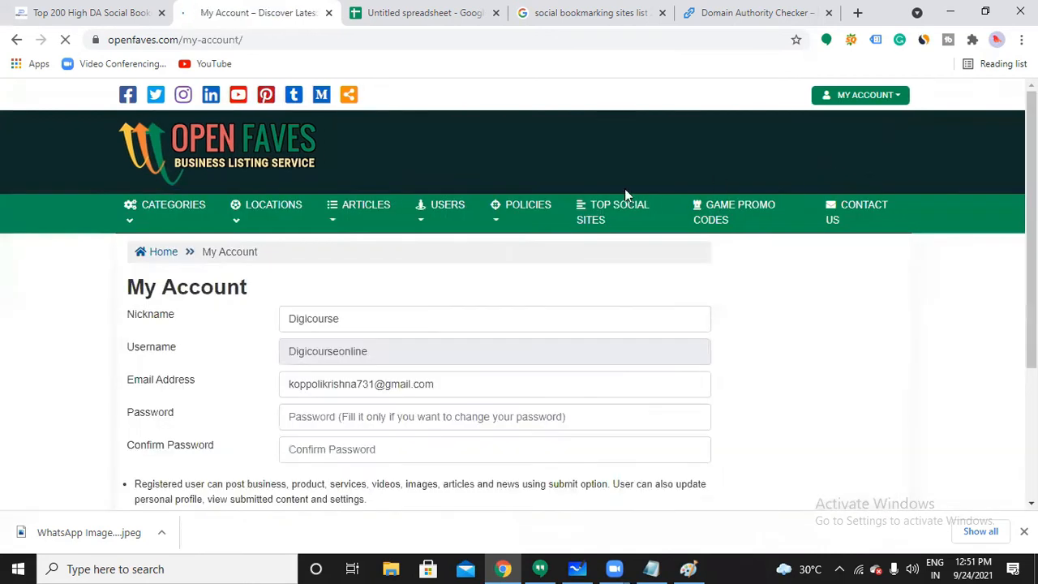
{"action": "scroll", "coordinate": [398, 251], "scroll_direction": "down", "scroll_amount": 2}
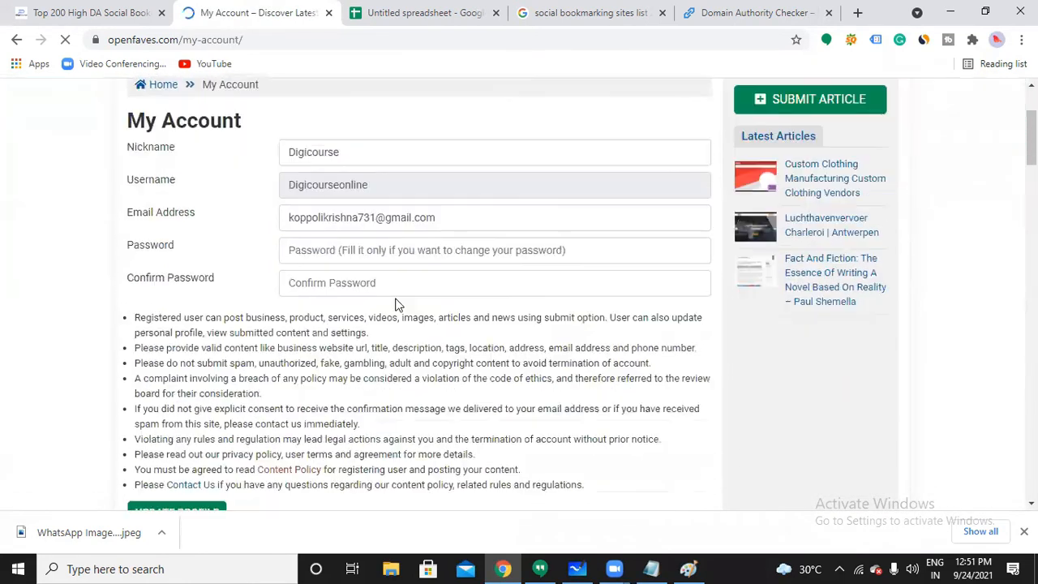
{"action": "scroll", "coordinate": [373, 283], "scroll_direction": "down", "scroll_amount": 2}
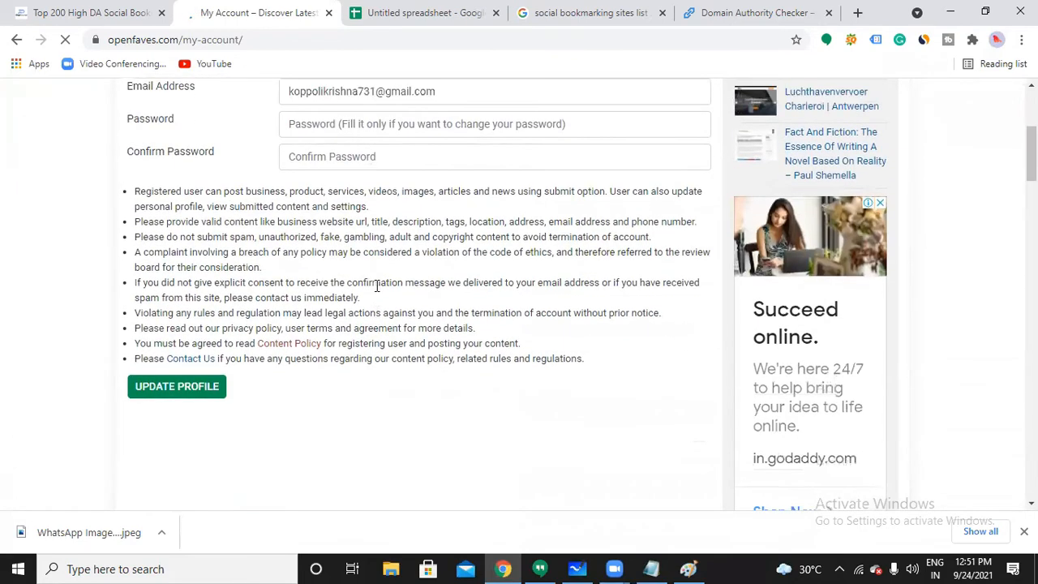
{"action": "scroll", "coordinate": [377, 285], "scroll_direction": "up", "scroll_amount": 4}
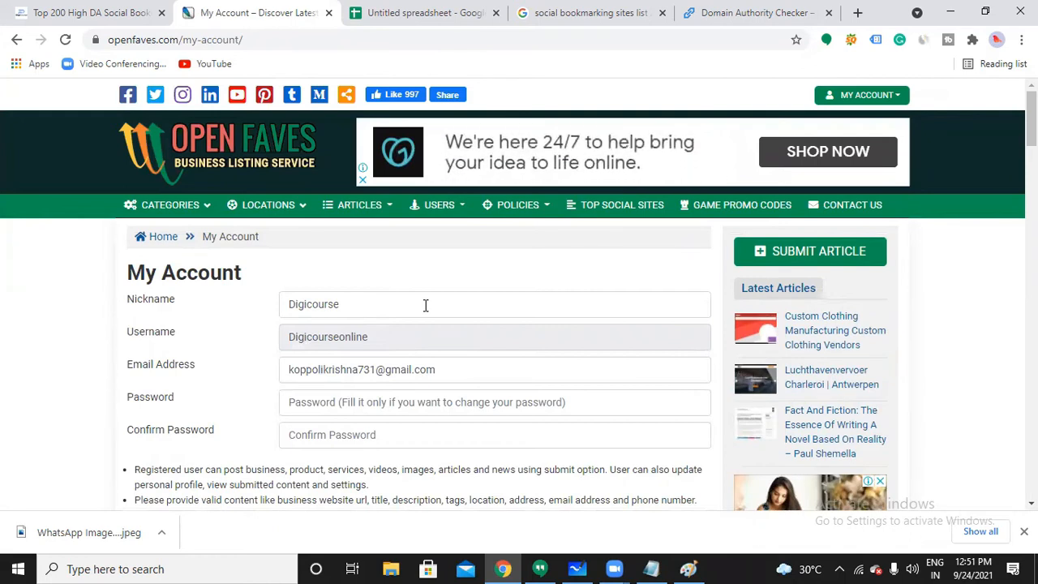
- Open the Submit Article form from the signed-in account and activate its Website field
{"action": "left_click", "coordinate": [779, 253]}
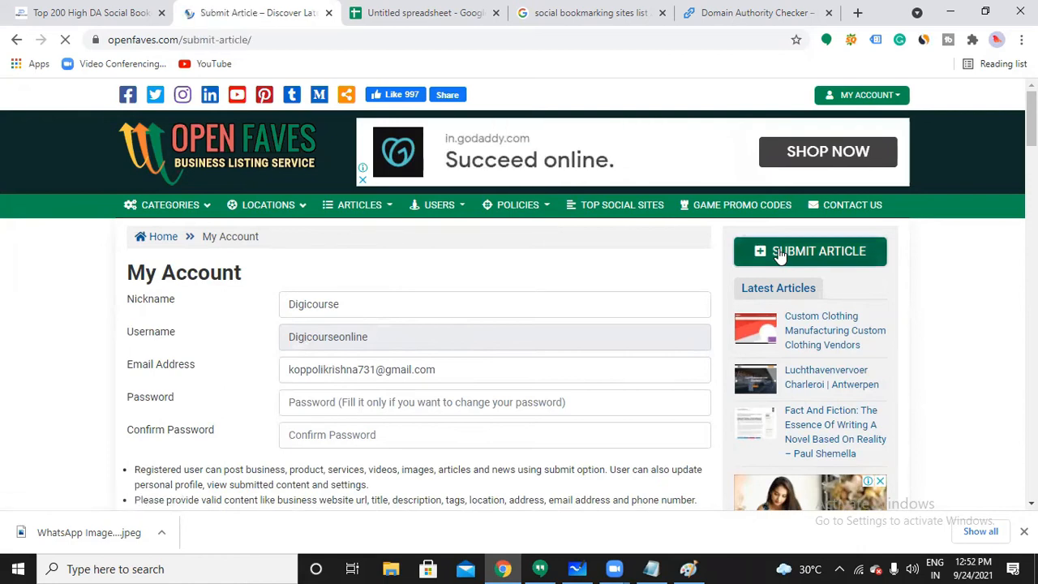
{"action": "scroll", "coordinate": [413, 414], "scroll_direction": "down", "scroll_amount": 2}
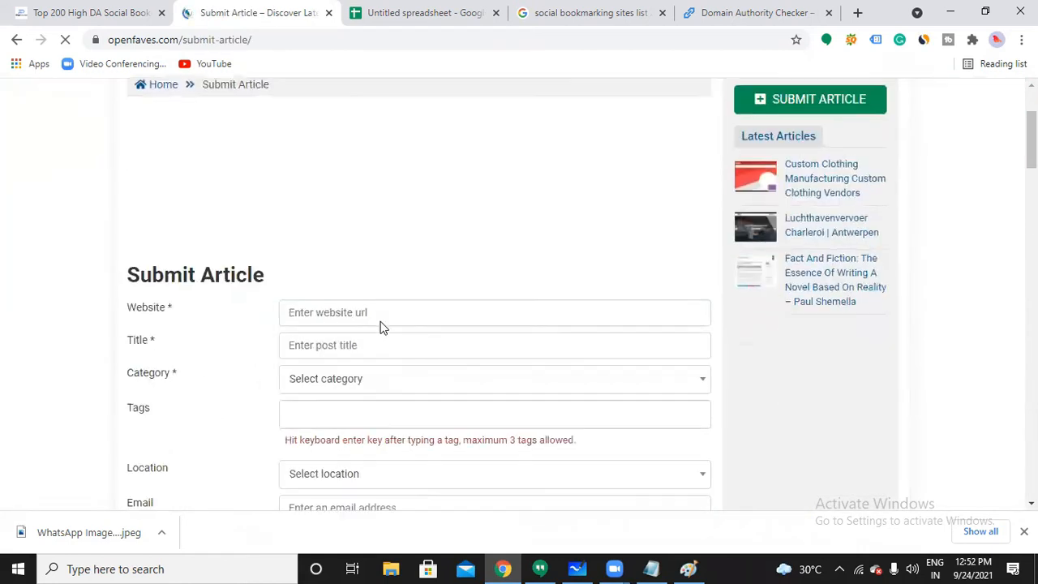
{"action": "left_click", "coordinate": [356, 312]}
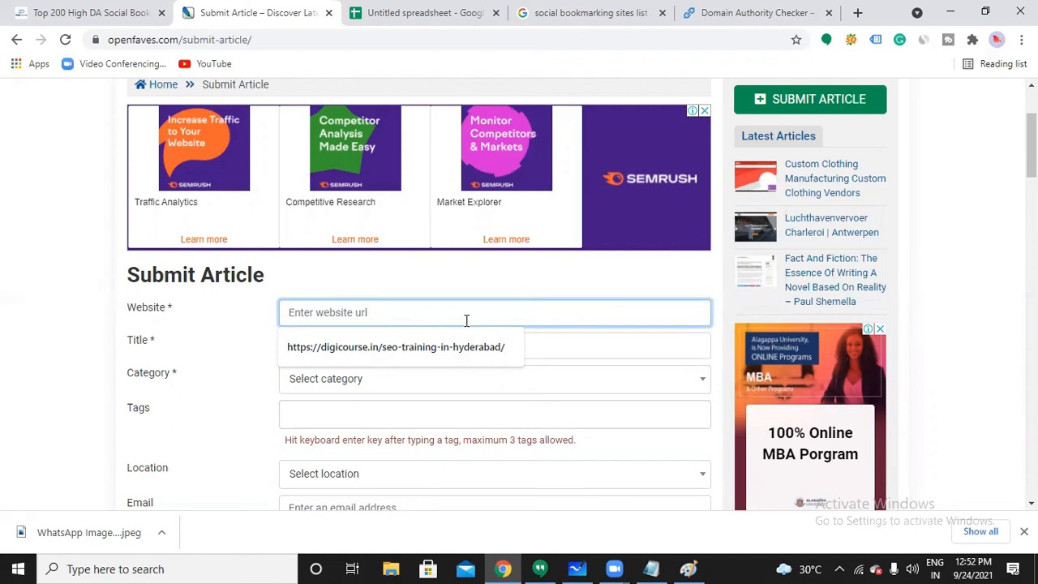
- Open DigiCourse's SEO Training course page from the bookmarking list site and copy its address
{"action": "left_click", "coordinate": [129, 16]}
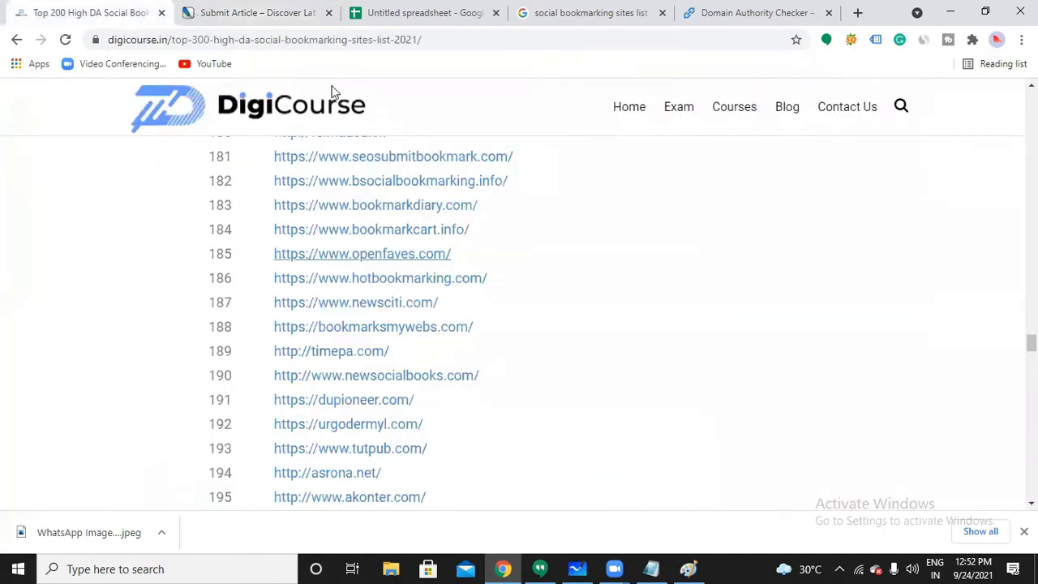
{"action": "mouse_move", "coordinate": [735, 110]}
{"action": "left_click", "coordinate": [761, 155]}
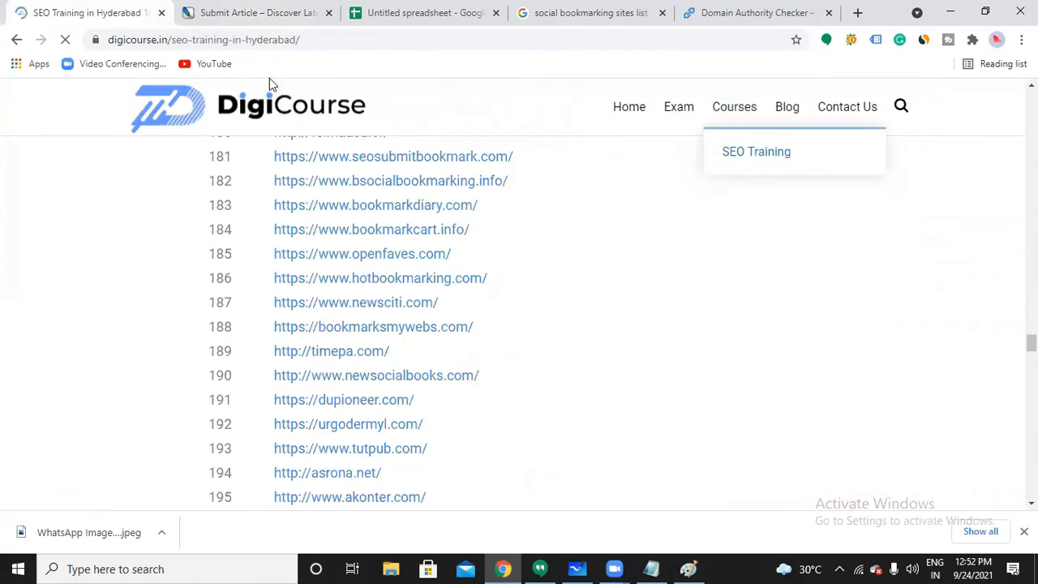
{"action": "left_click_drag", "start_coordinate": [316, 40], "coordinate": [111, 42]}
{"action": "key", "text": "ctrl+c"}
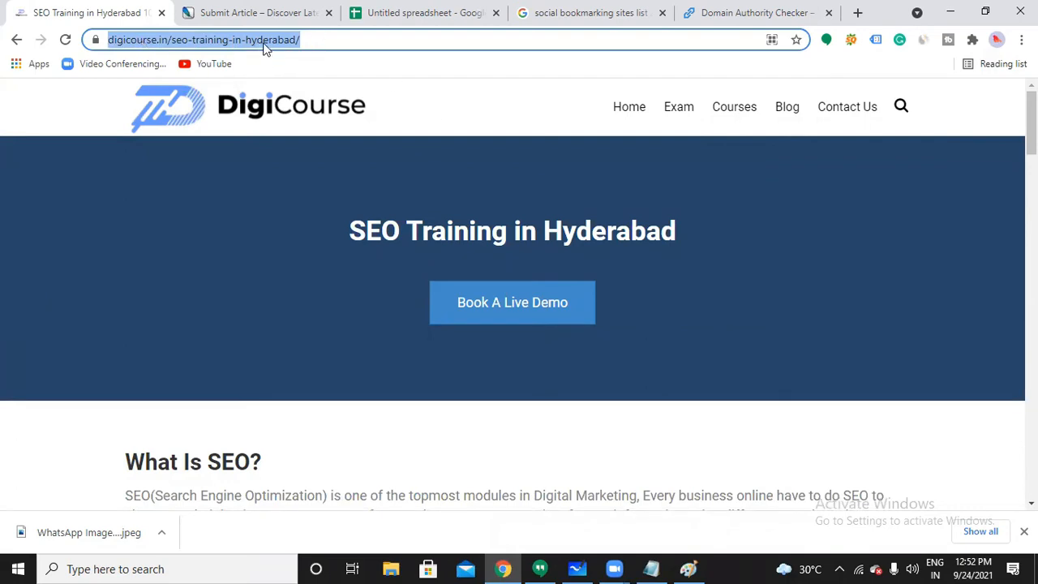
{"action": "left_click", "coordinate": [692, 23]}
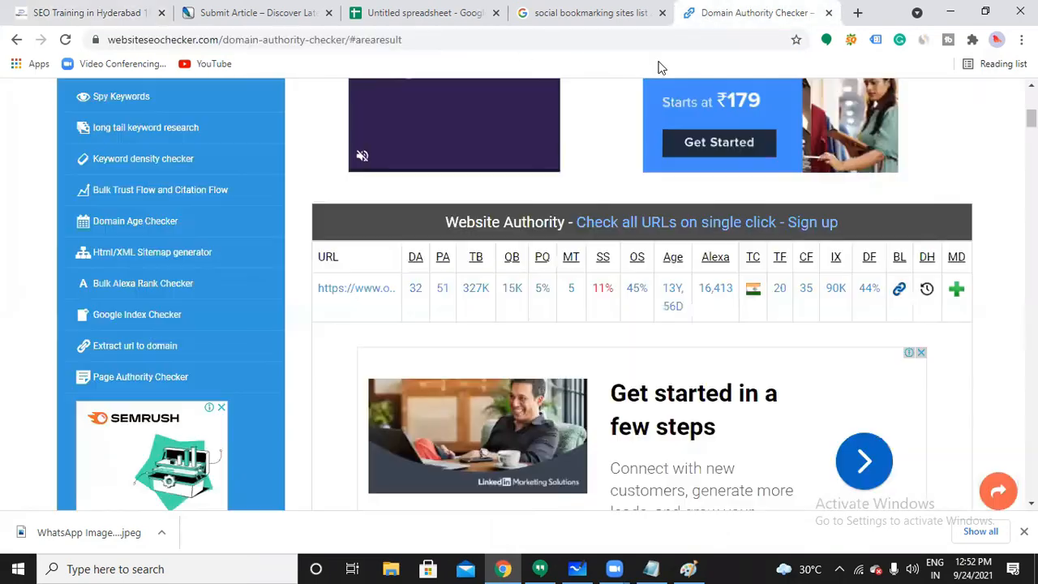
{"action": "left_click", "coordinate": [523, 24]}
{"action": "left_click", "coordinate": [225, 17]}
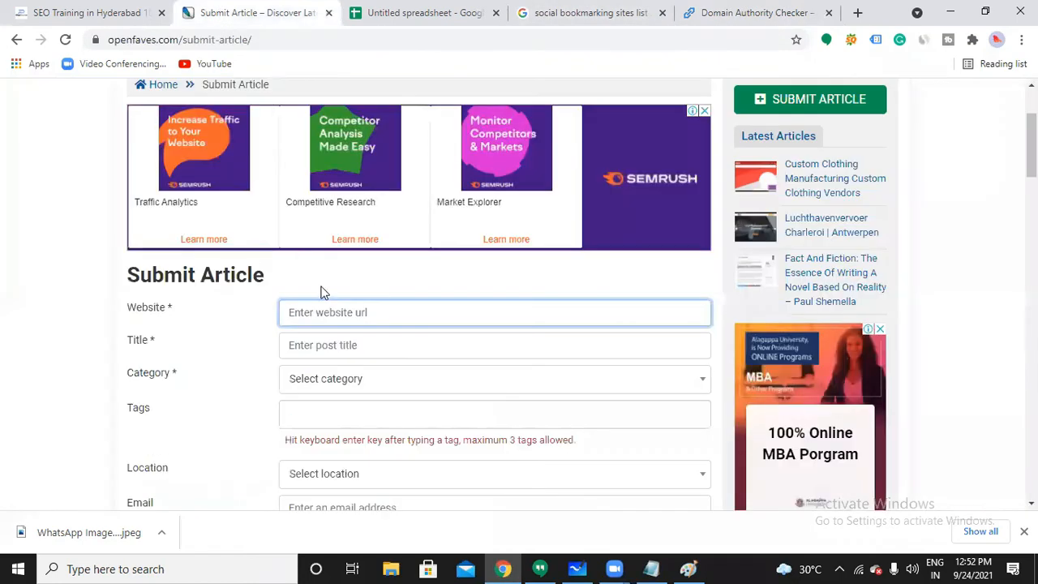
{"action": "key", "text": "ctrl+v"}
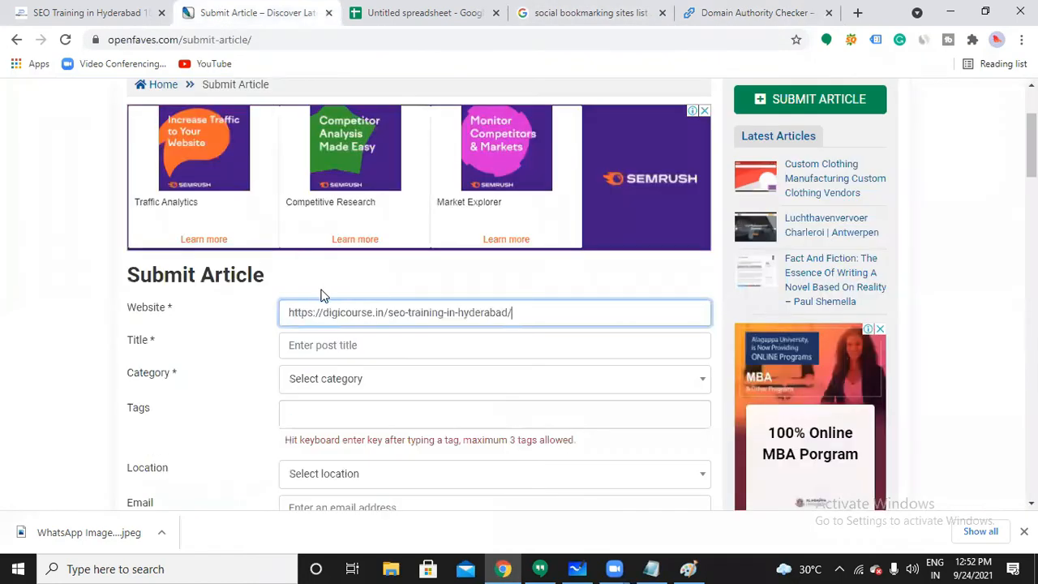
- Enter "SEO Training in Hyderabad with placements" as the article's title
{"action": "left_click", "coordinate": [353, 348]}
{"action": "type", "text": "S"}
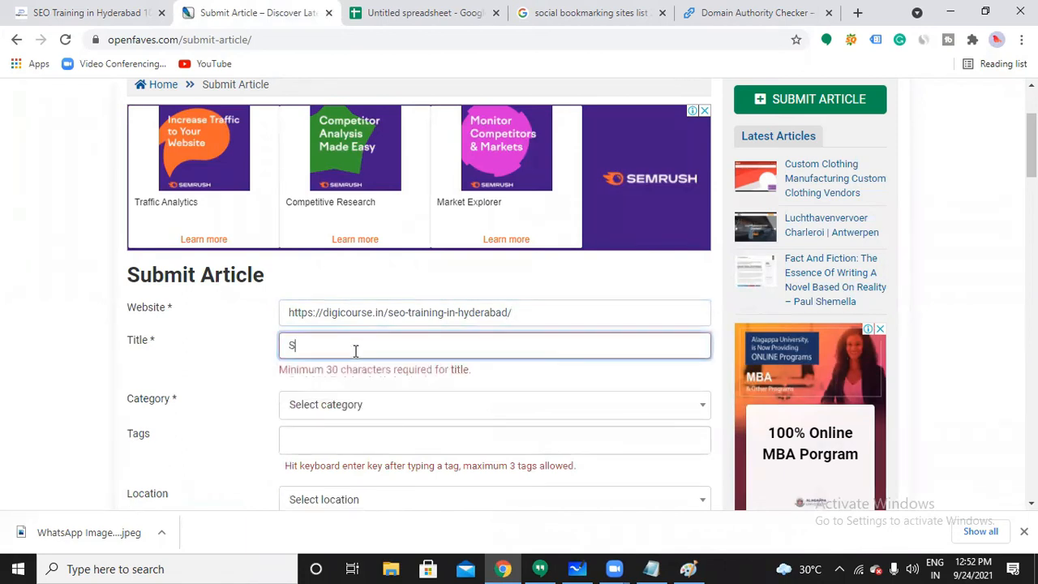
{"action": "type", "text": "EO Training in"}
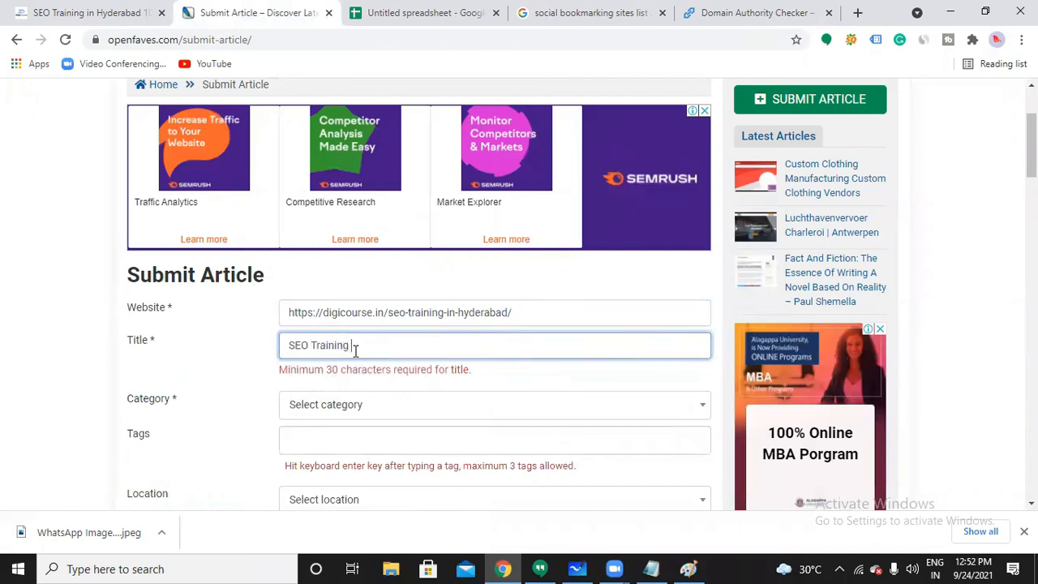
{"action": "type", "text": " Hyder"}
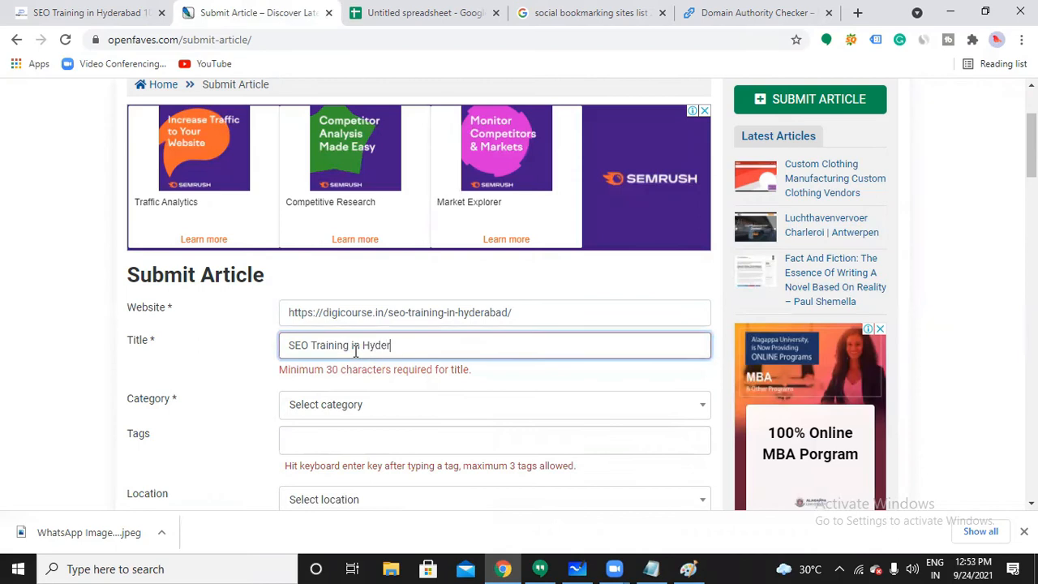
{"action": "type", "text": "abad wit"}
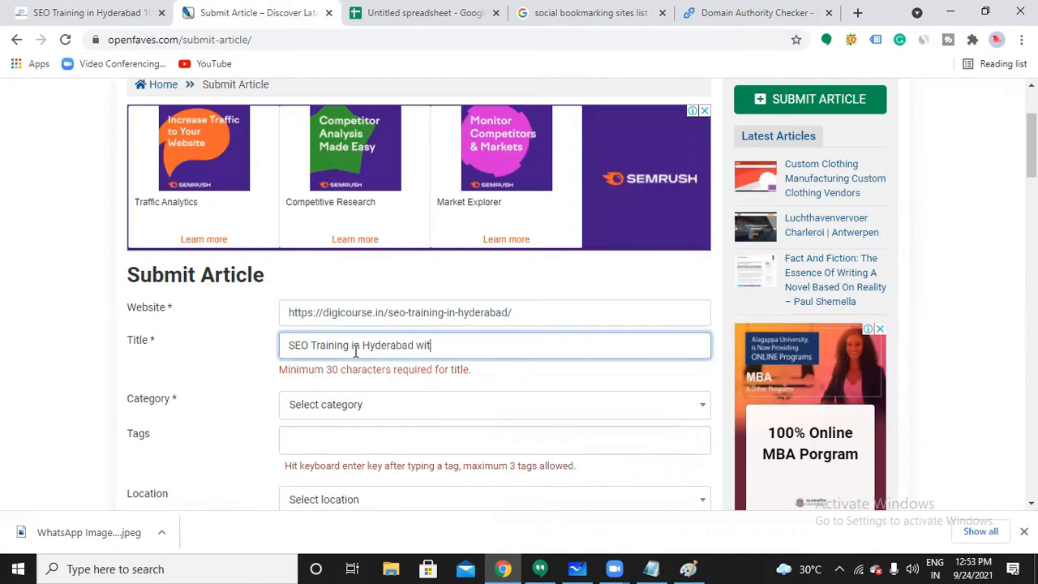
{"action": "type", "text": "h placements"}
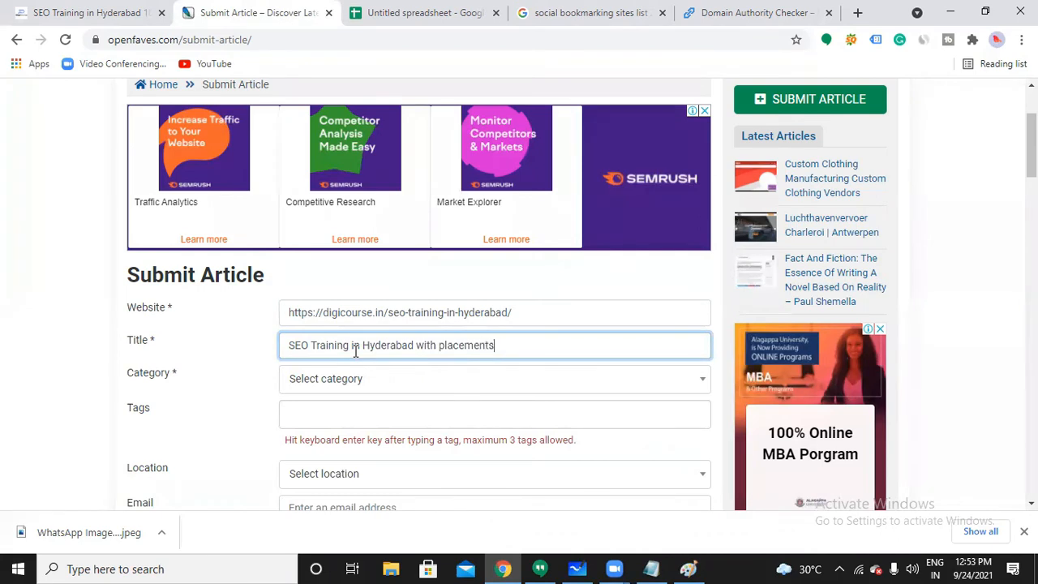
- Set the article's category to Education & Training
{"action": "left_click", "coordinate": [343, 386]}
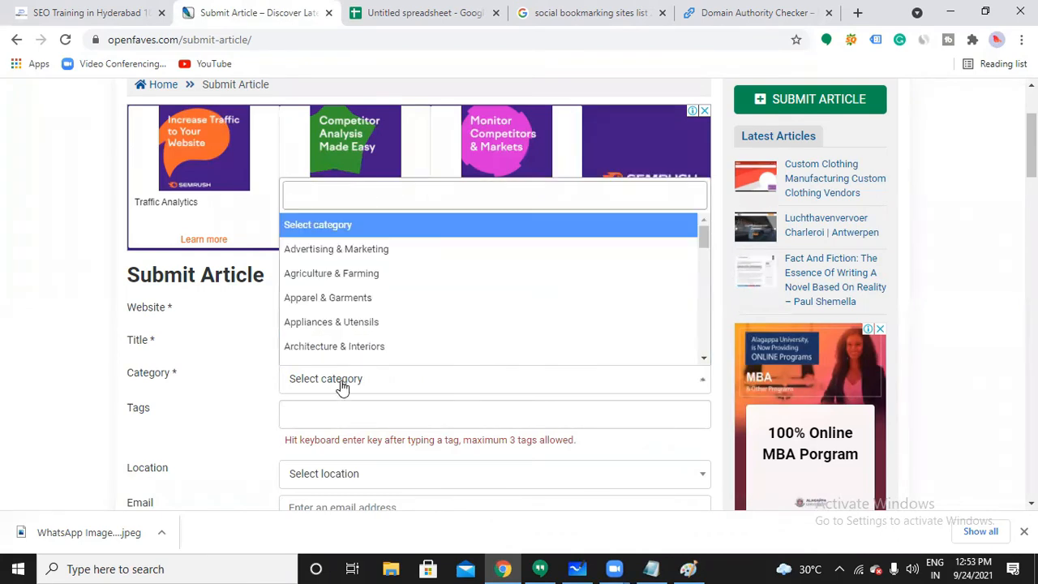
{"action": "scroll", "coordinate": [354, 294], "scroll_direction": "down", "scroll_amount": 2}
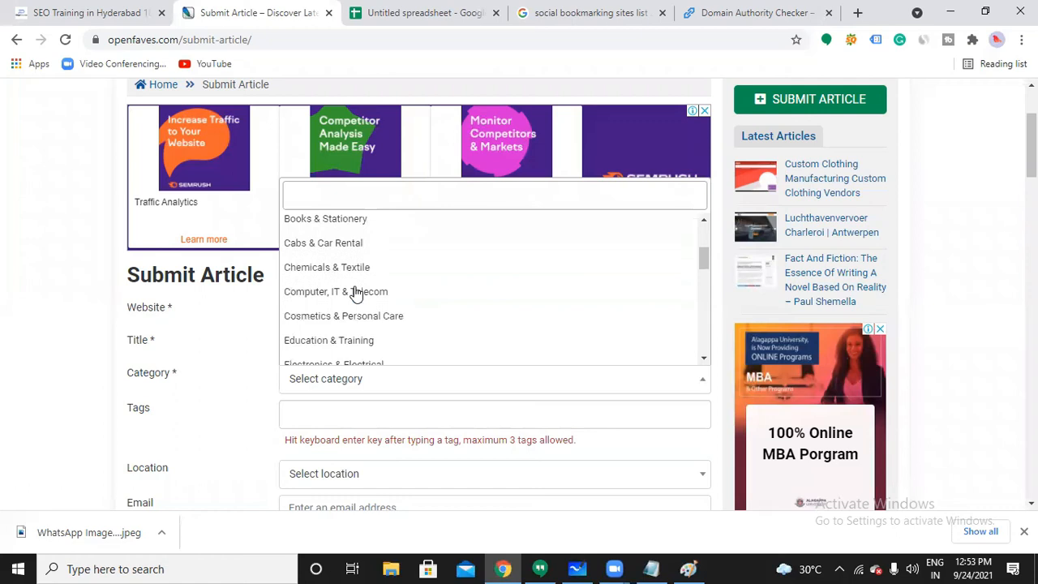
{"action": "scroll", "coordinate": [353, 292], "scroll_direction": "down", "scroll_amount": 1}
{"action": "left_click", "coordinate": [370, 270]}
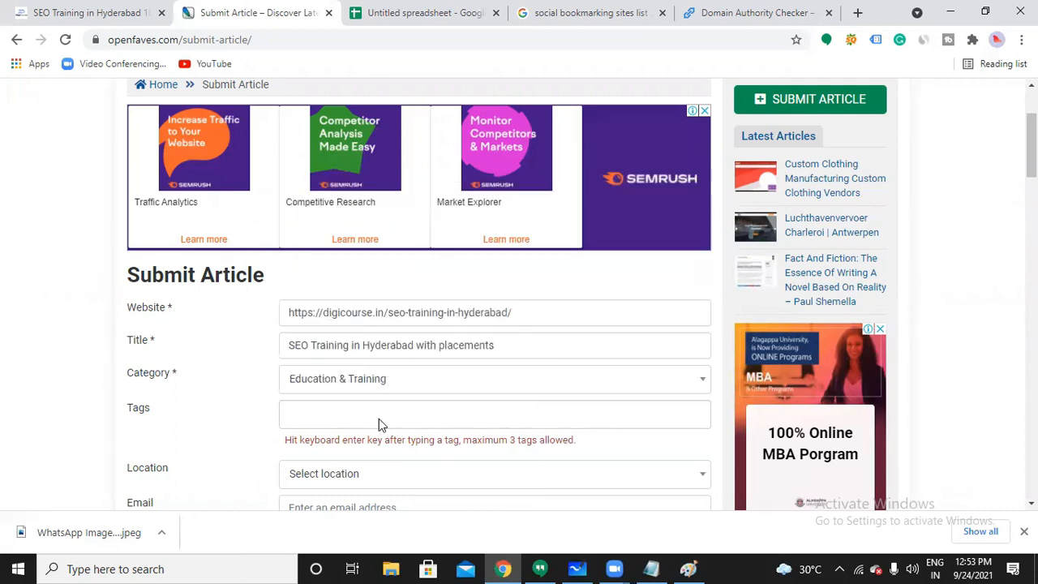
- Add the three tags "seo training", "seo course" and "seo coaching" to the article
{"action": "scroll", "coordinate": [391, 402], "scroll_direction": "down", "scroll_amount": 1}
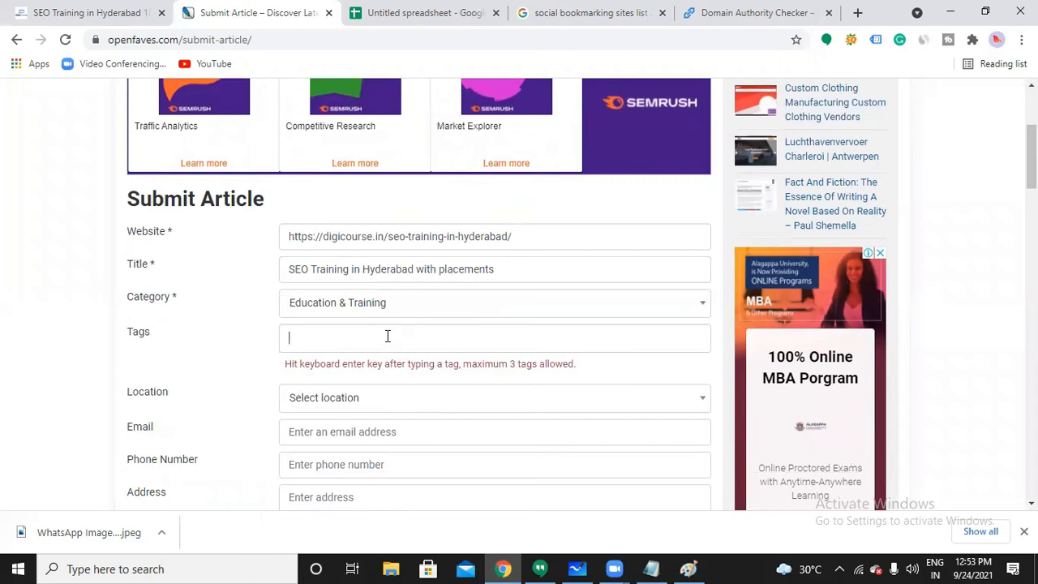
{"action": "left_click", "coordinate": [388, 336]}
{"action": "type", "text": "seo training"}
{"action": "key", "text": "Return"}
{"action": "type", "text": "seo course"}
{"action": "key", "text": "Return"}
{"action": "type", "text": "seo coaching"}
{"action": "key", "text": "Return"}
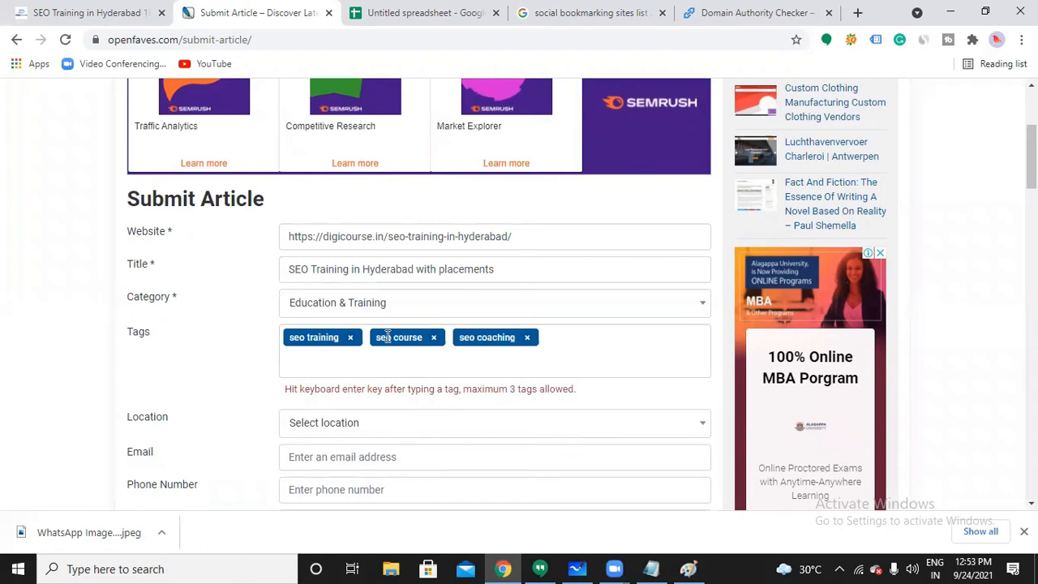
- Find India in the list of countries and set it as the article's location
{"action": "scroll", "coordinate": [387, 336], "scroll_direction": "down", "scroll_amount": 2}
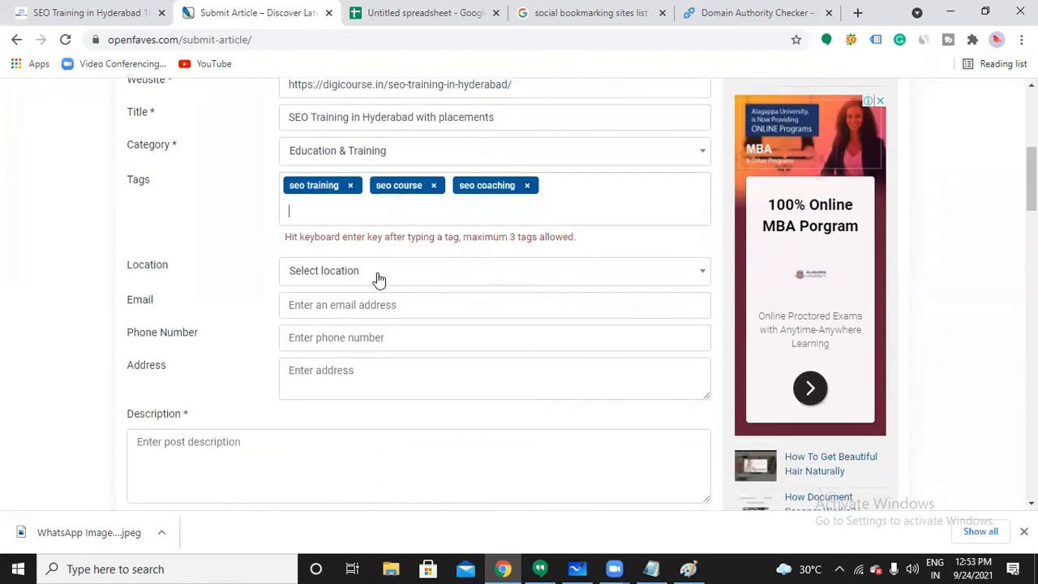
{"action": "left_click", "coordinate": [378, 278]}
{"action": "scroll", "coordinate": [378, 389], "scroll_direction": "down", "scroll_amount": 4}
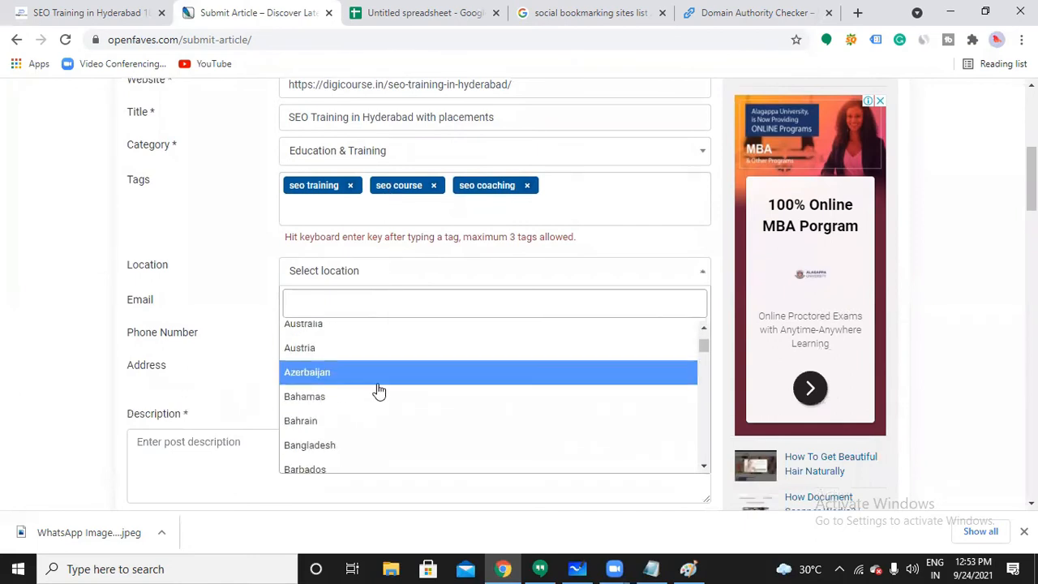
{"action": "scroll", "coordinate": [377, 391], "scroll_direction": "down", "scroll_amount": 6}
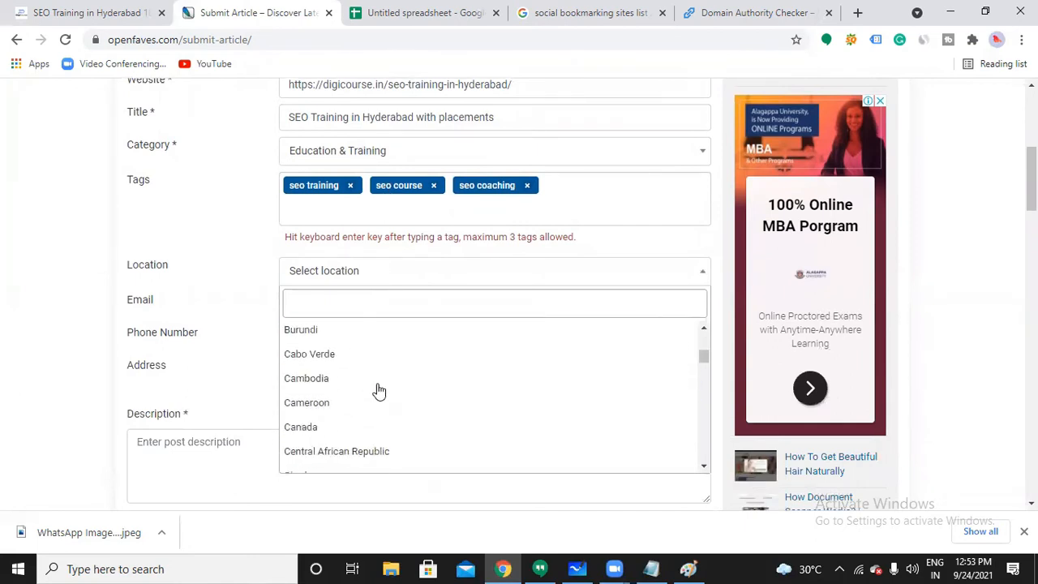
{"action": "left_click", "coordinate": [362, 302]}
{"action": "type", "text": "ind"}
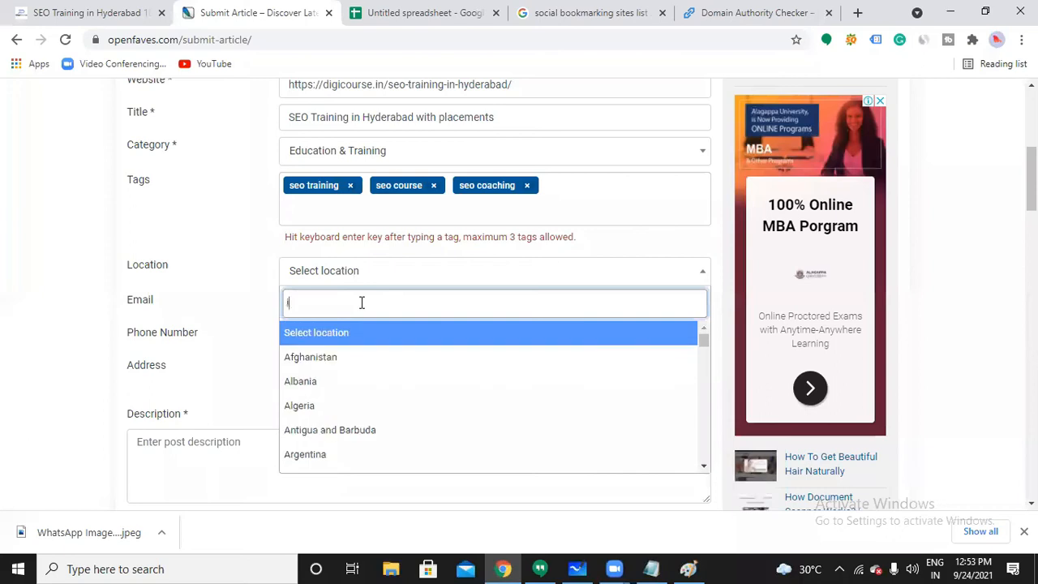
{"action": "left_click", "coordinate": [352, 333]}
- Fill in the contact's email, phone number and address from the first saved autofill entry
{"action": "left_click", "coordinate": [354, 307]}
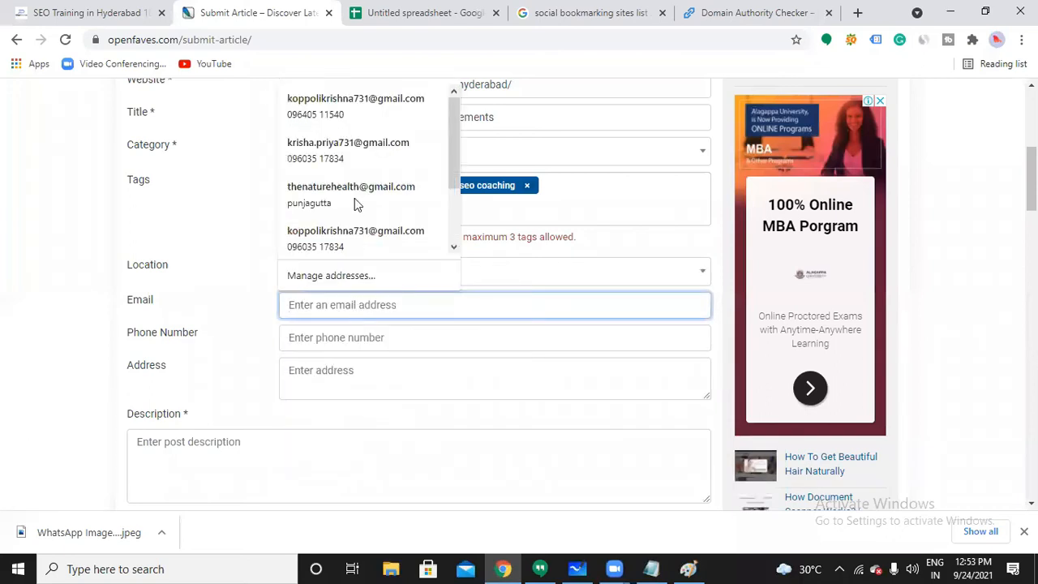
{"action": "left_click", "coordinate": [349, 107]}
{"action": "scroll", "coordinate": [366, 345], "scroll_direction": "down", "scroll_amount": 2}
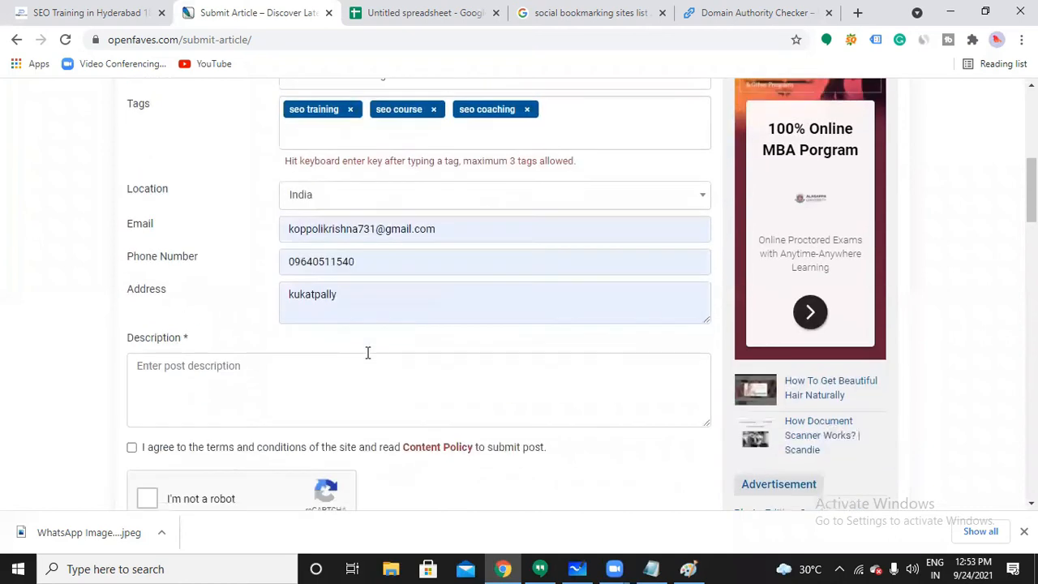
- Begin the article description with the question "Are you looking for best SEO Training in Hyderabad?"
{"action": "left_click", "coordinate": [274, 303]}
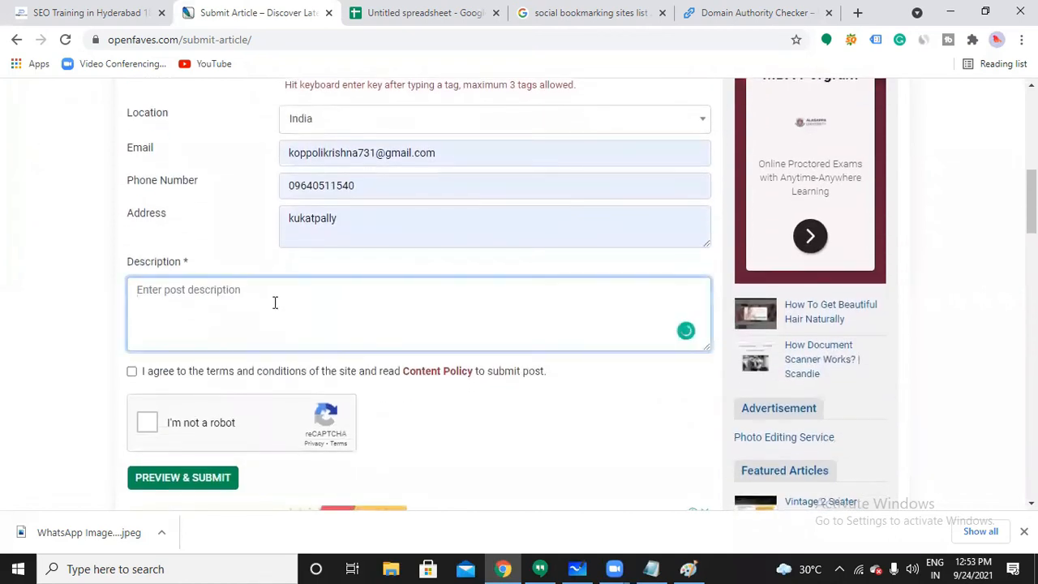
{"action": "scroll", "coordinate": [273, 324], "scroll_direction": "up", "scroll_amount": 2}
{"action": "scroll", "coordinate": [274, 338], "scroll_direction": "down", "scroll_amount": 2}
{"action": "type", "text": "We"}
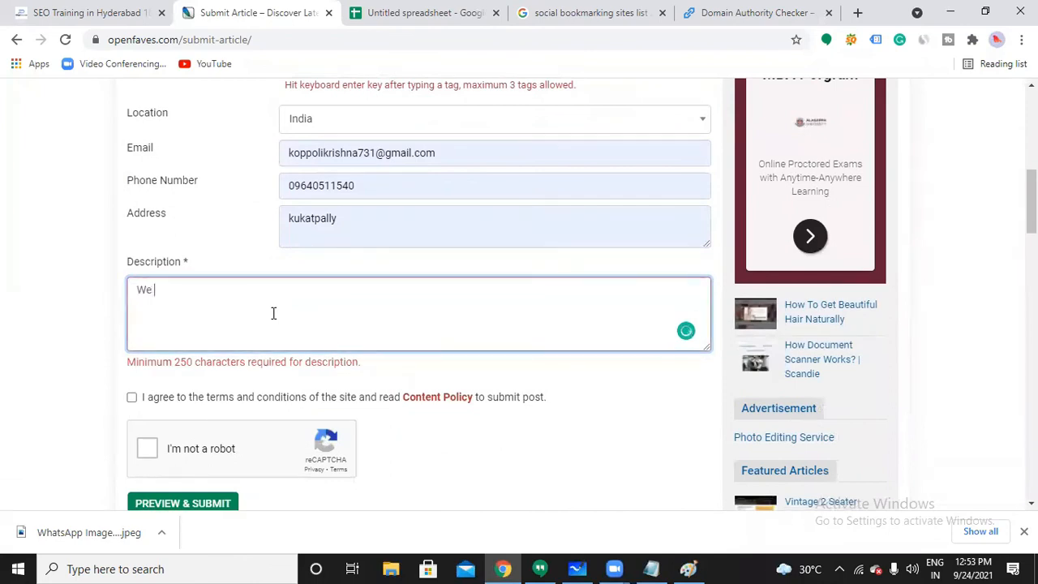
{"action": "key", "text": "BackSpace"}
{"action": "key", "text": "BackSpace"}
{"action": "type", "text": "Are you looki"}
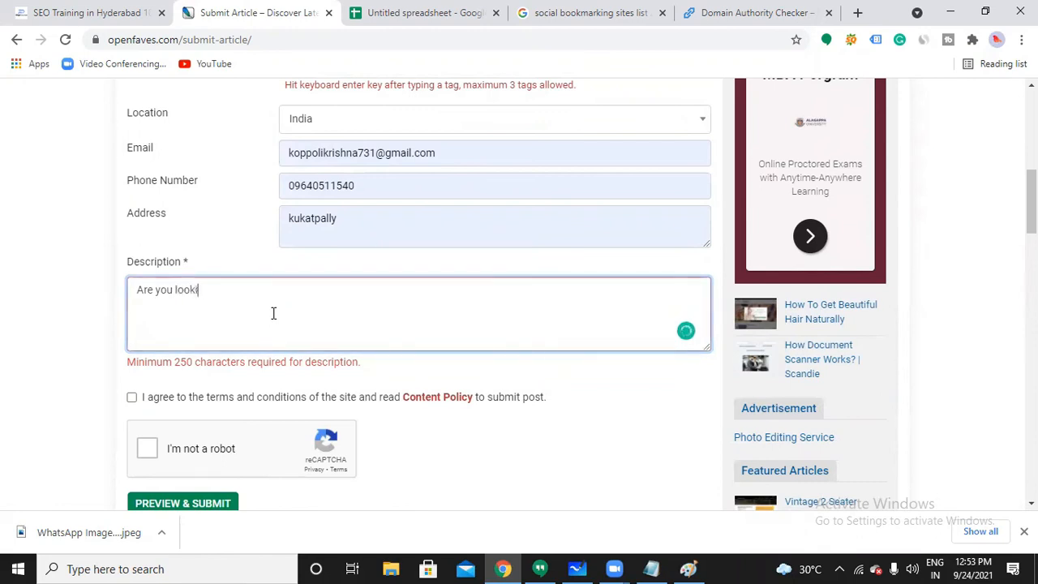
{"action": "type", "text": "ng for best "}
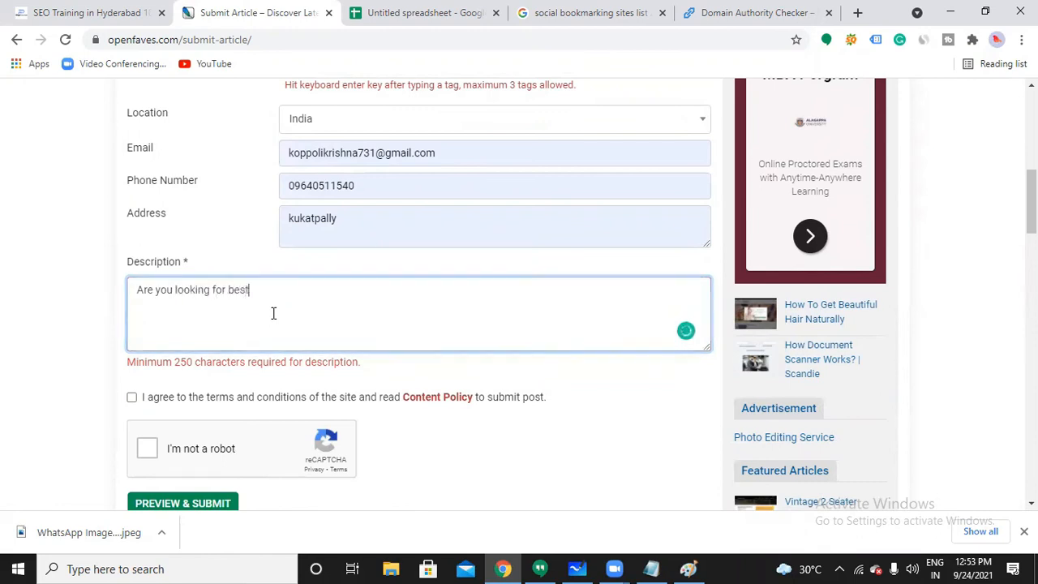
{"action": "type", "text": "SEO T"}
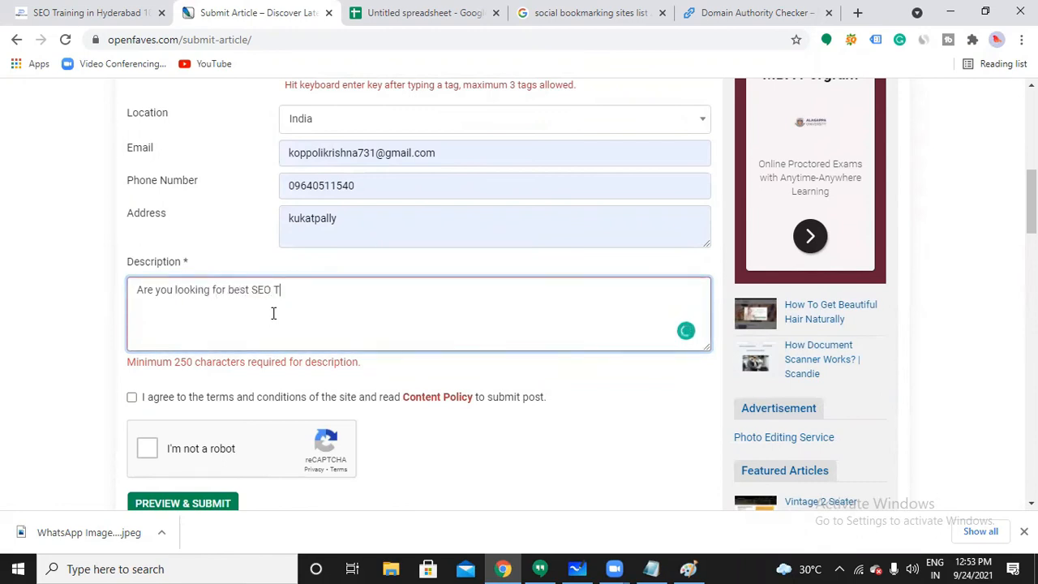
{"action": "type", "text": "raining in Hyderabad?"}
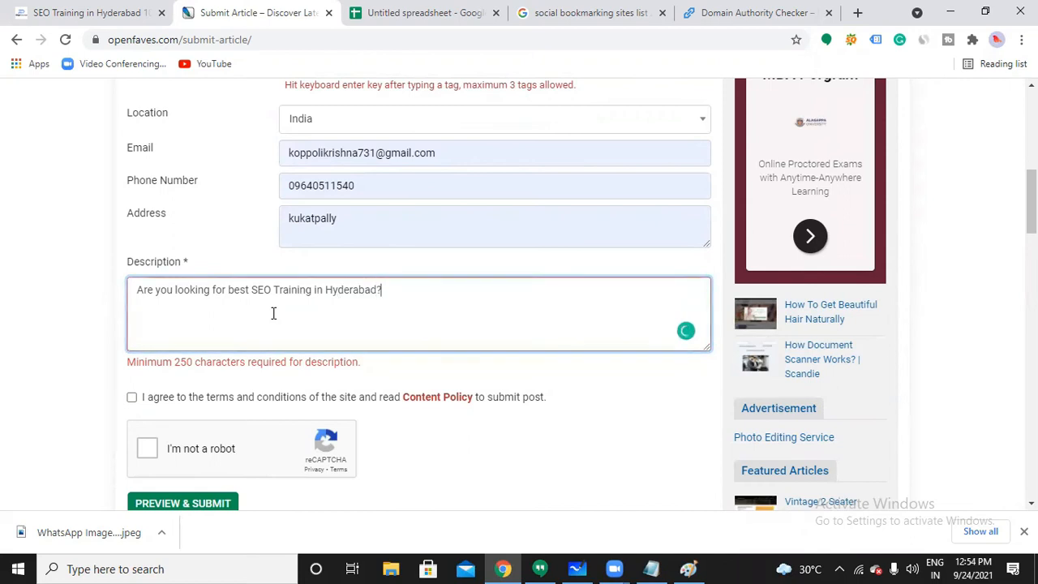
- Continue the description with "Then you have come to the right place," correcting the misspelled words
{"action": "type", "text": " Then you"}
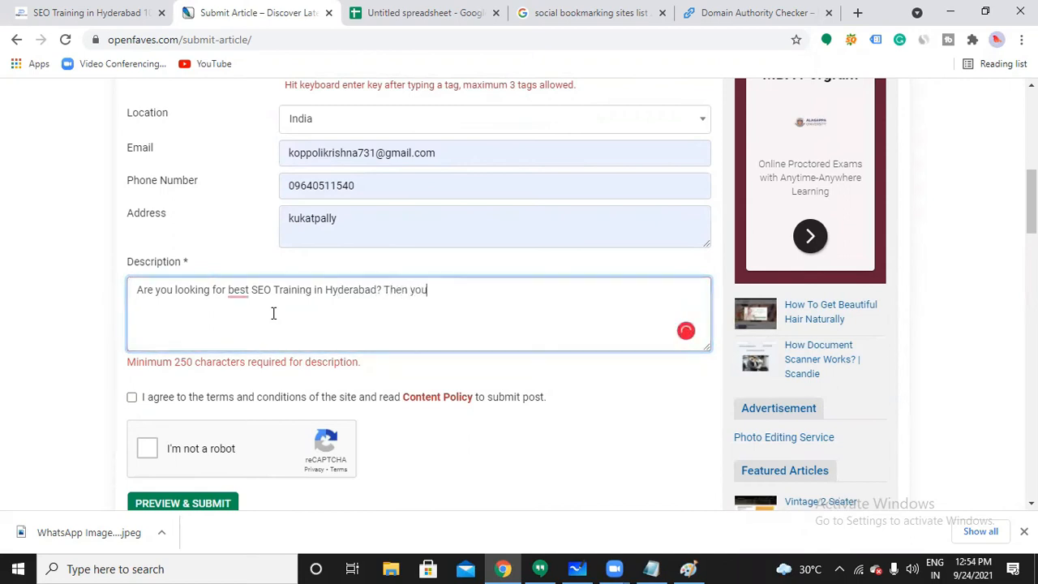
{"action": "type", "text": " hav ecome"}
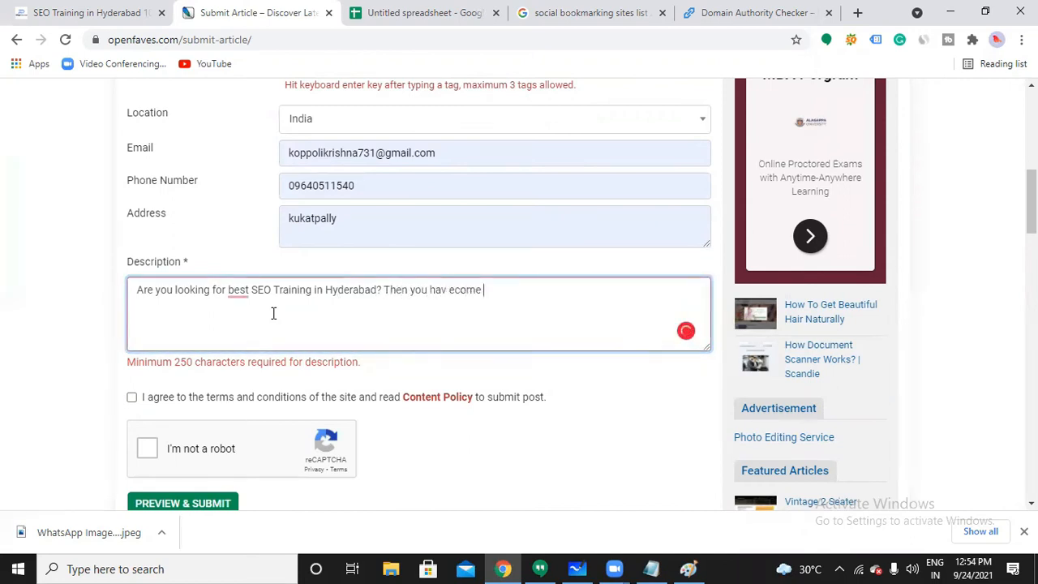
{"action": "key", "text": "BackSpace"}
{"action": "key", "text": "BackSpace"}
{"action": "key", "text": "BackSpace"}
{"action": "key", "text": "BackSpace"}
{"action": "key", "text": "BackSpace"}
{"action": "key", "text": "BackSpace"}
{"action": "type", "text": "e come "}
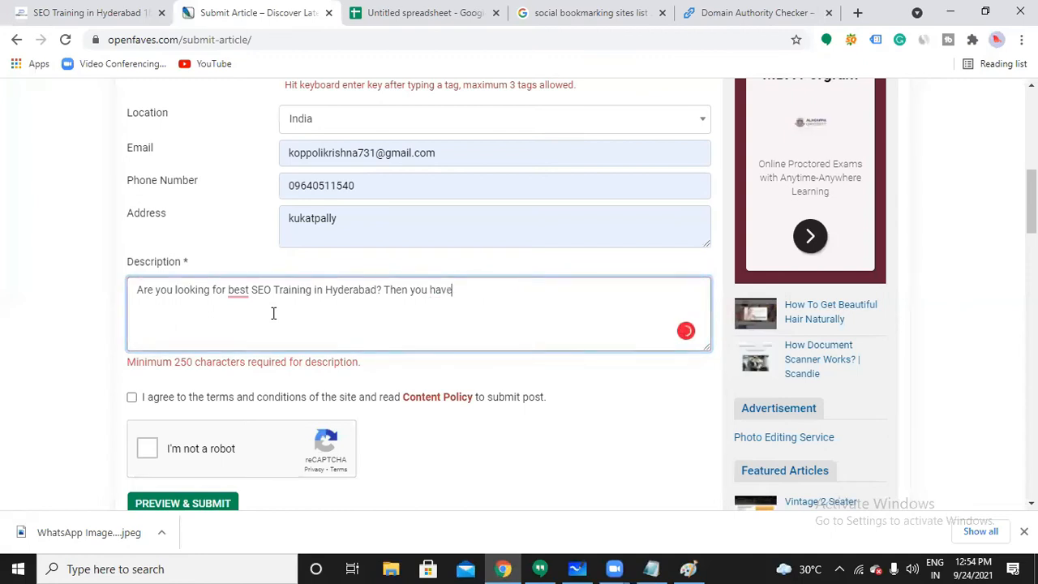
{"action": "type", "text": "to t"}
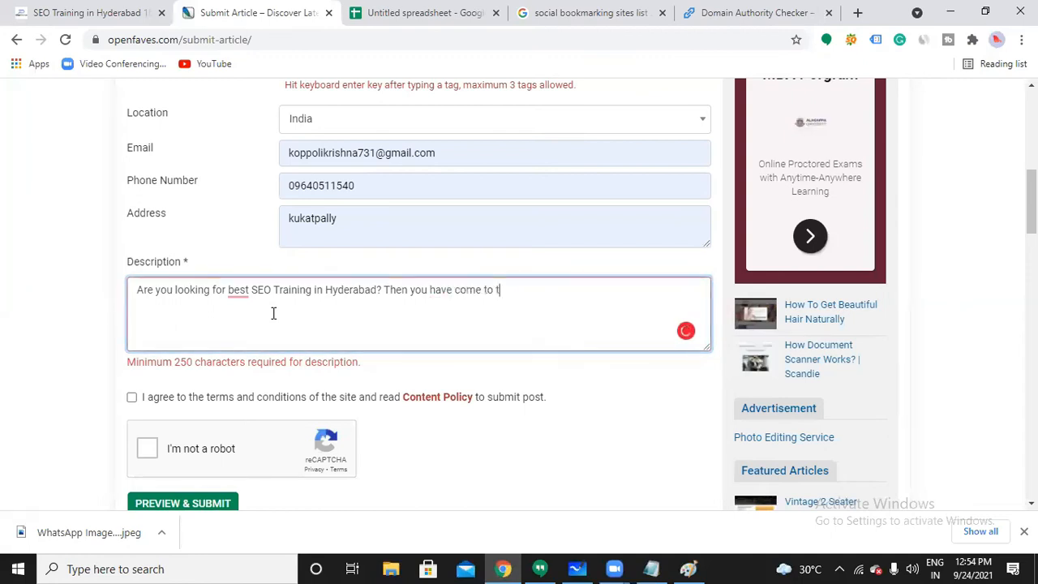
{"action": "type", "text": "he right place"}
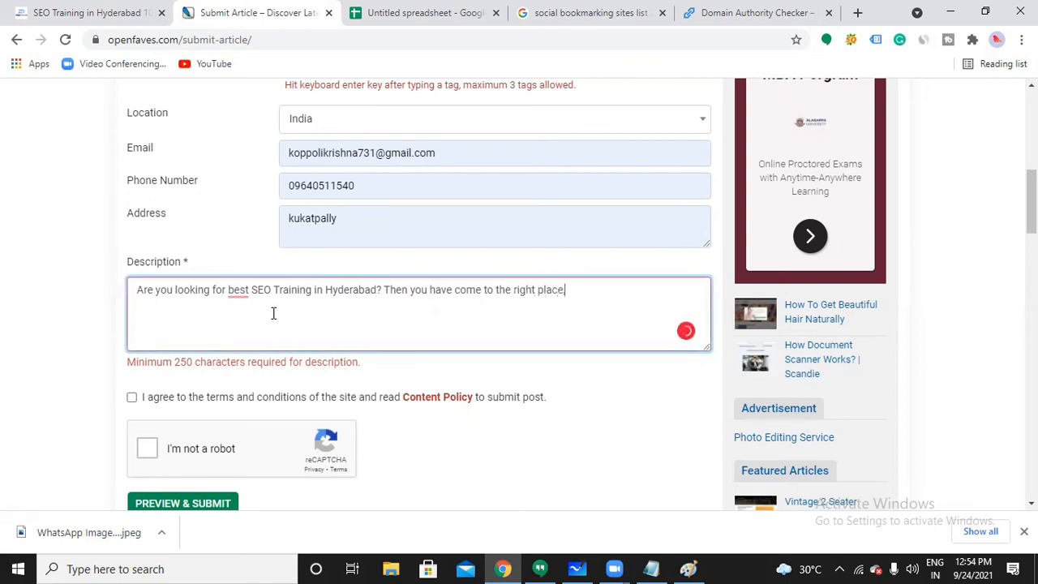
{"action": "type", "text": ","}
- Correct "best" to "the best" and add "we provide quality training with placements(100% job opportunity), Certifications and Internship," to the description
{"action": "mouse_move", "coordinate": [230, 289]}
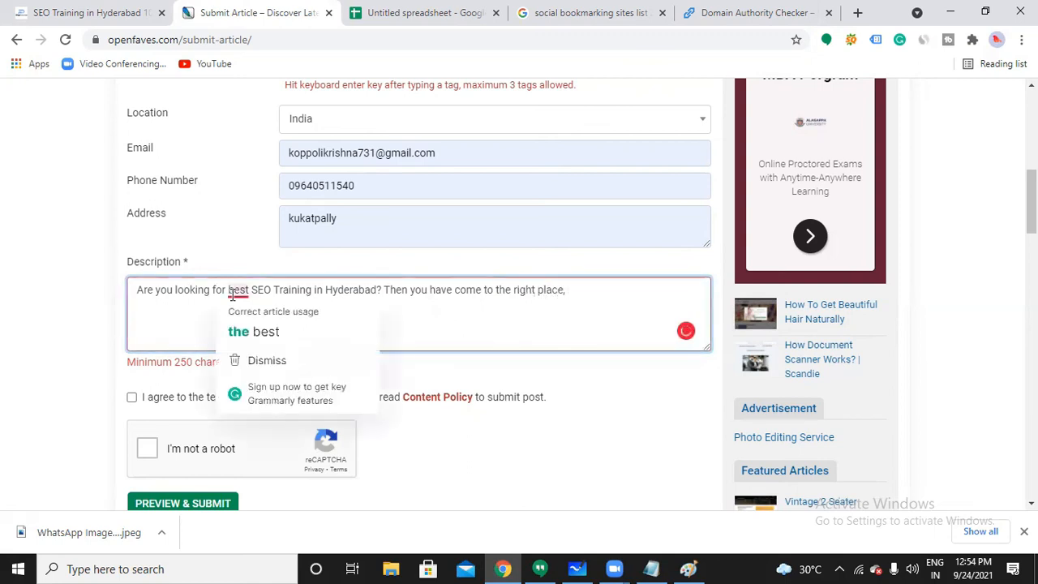
{"action": "left_click", "coordinate": [255, 331]}
{"action": "type", "text": "e provide "}
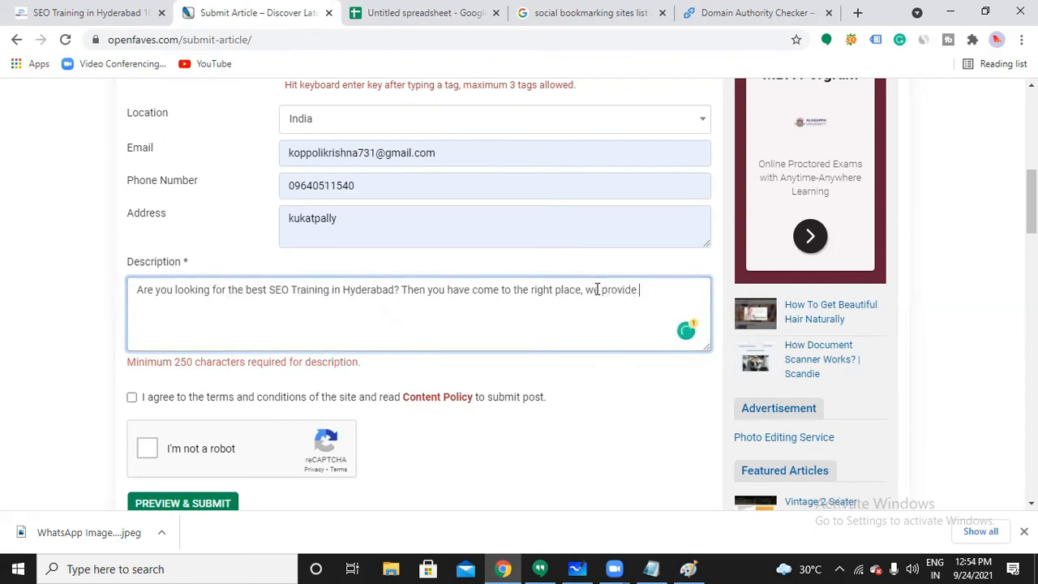
{"action": "type", "text": "qual"}
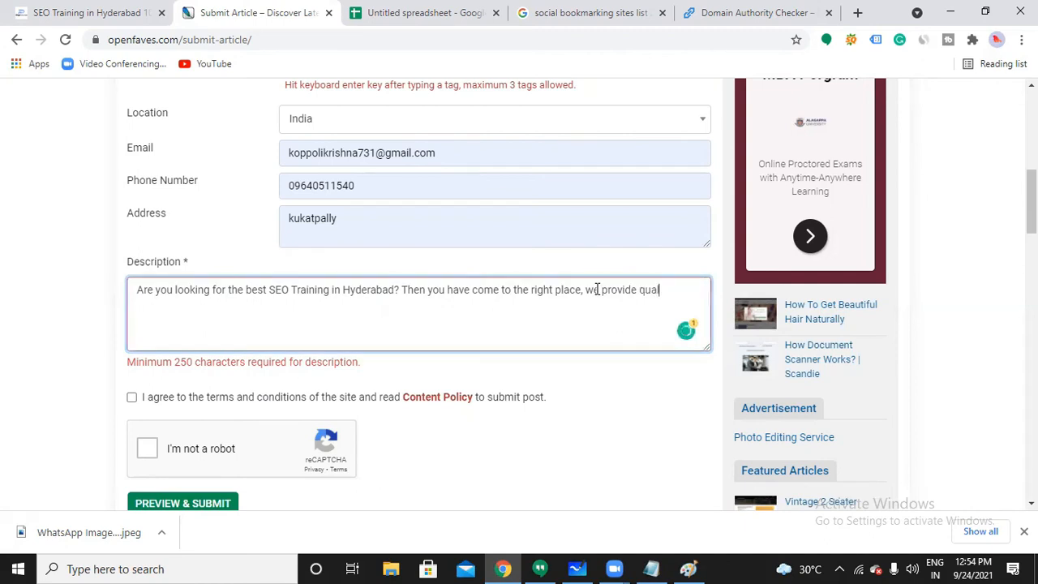
{"action": "type", "text": "ity training with placements(100% job opportunity), Certifications and Internship.Get"}
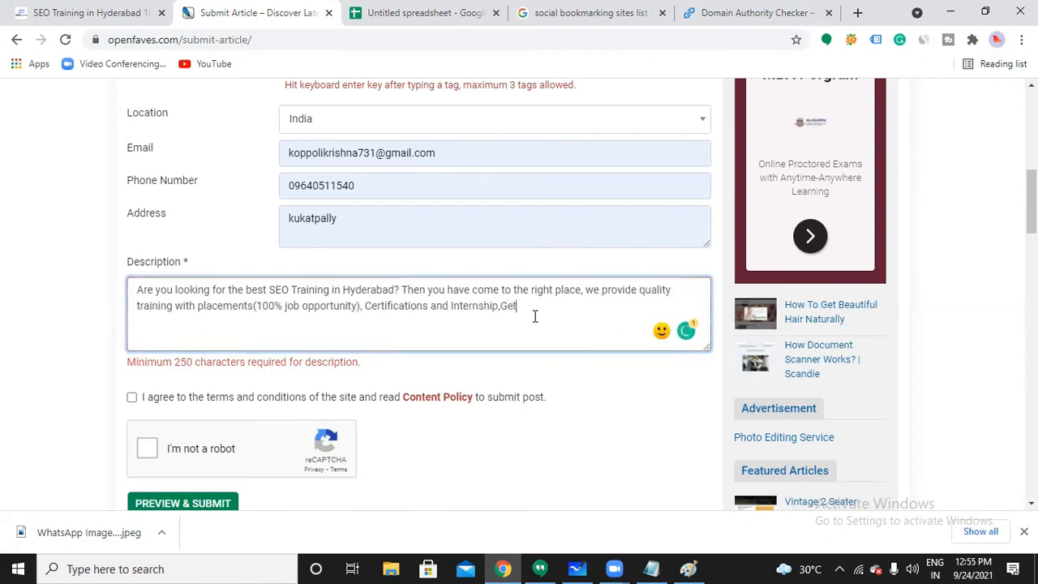
- Complete the description's last phrase as "Get you job-ready in just 30 days", accepting the suggested hyphen in "job-ready"
{"action": "type", "text": " you jo"}
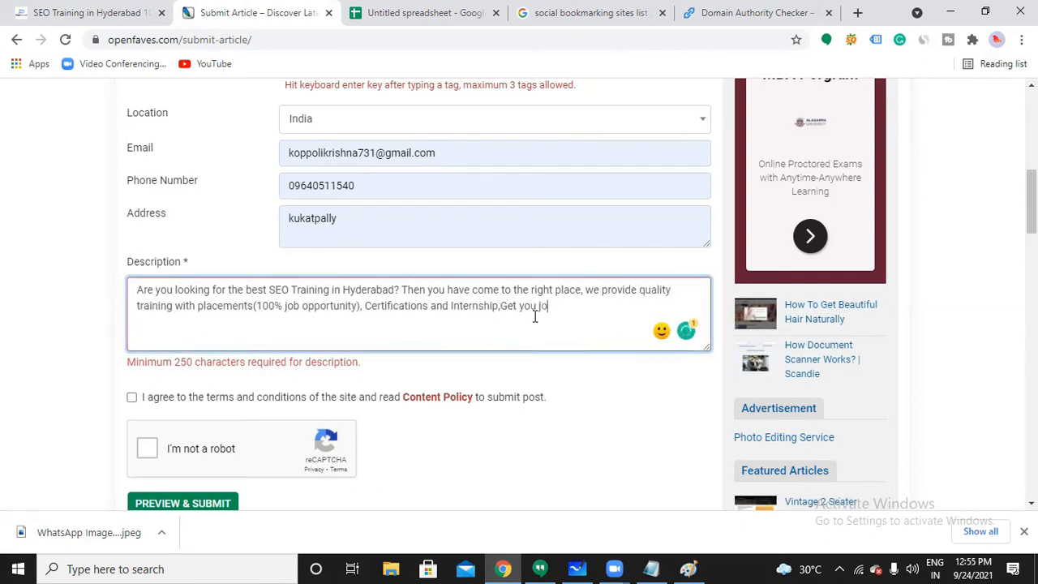
{"action": "type", "text": "b ready in just"}
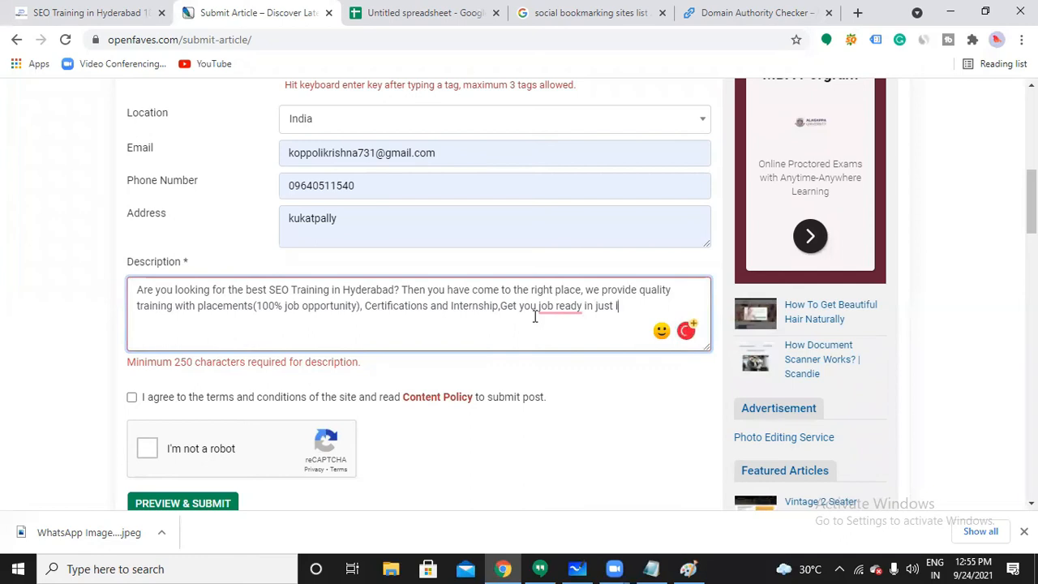
{"action": "type", "text": " 30 d"}
{"action": "type", "text": "o"}
{"action": "key", "text": "BackSpace"}
{"action": "type", "text": "ays"}
{"action": "mouse_move", "coordinate": [560, 311]}
{"action": "left_click", "coordinate": [559, 333]}
- Agree to the site's terms and conditions, and accept the suggested comma after "Certifications" in the description
{"action": "scroll", "coordinate": [325, 343], "scroll_direction": "down", "scroll_amount": 1}
{"action": "left_click", "coordinate": [132, 321]}
{"action": "left_click", "coordinate": [545, 258]}
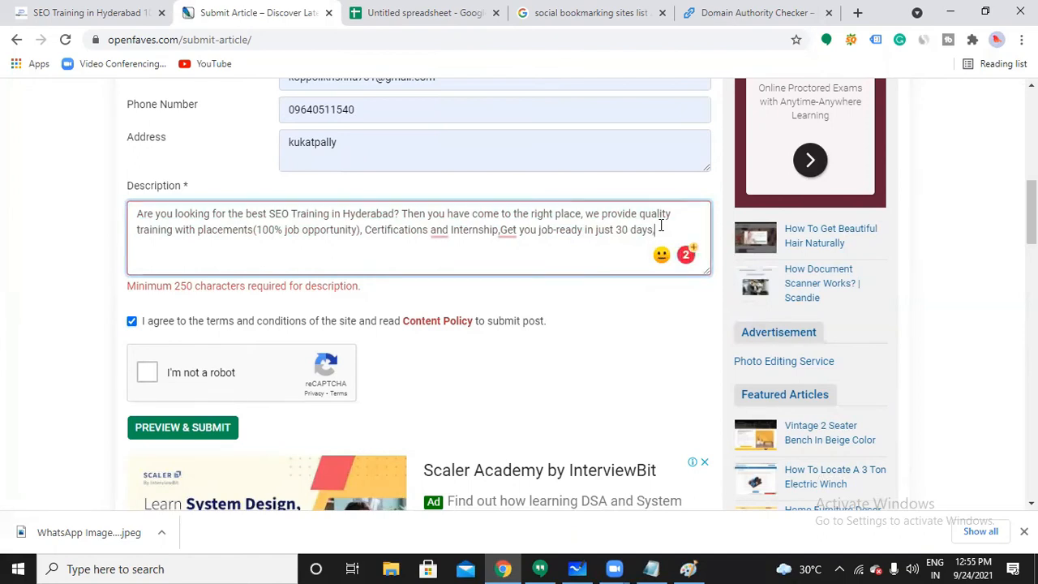
{"action": "mouse_move", "coordinate": [440, 230]}
{"action": "left_click", "coordinate": [450, 272]}
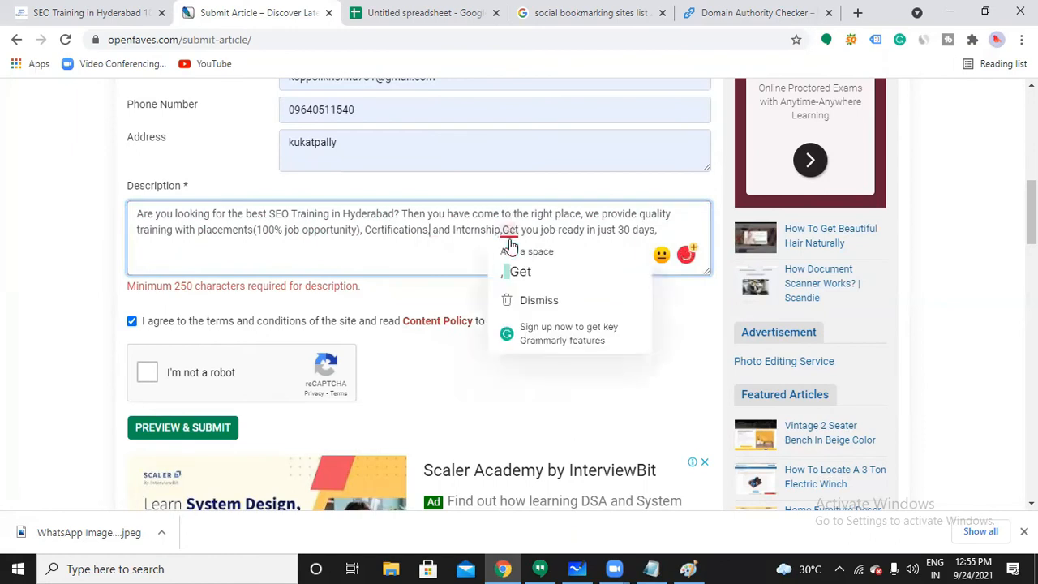
- Accept the suggested space before "Get" in the description and append "Get Practical training from industry experts"
{"action": "left_click", "coordinate": [510, 255]}
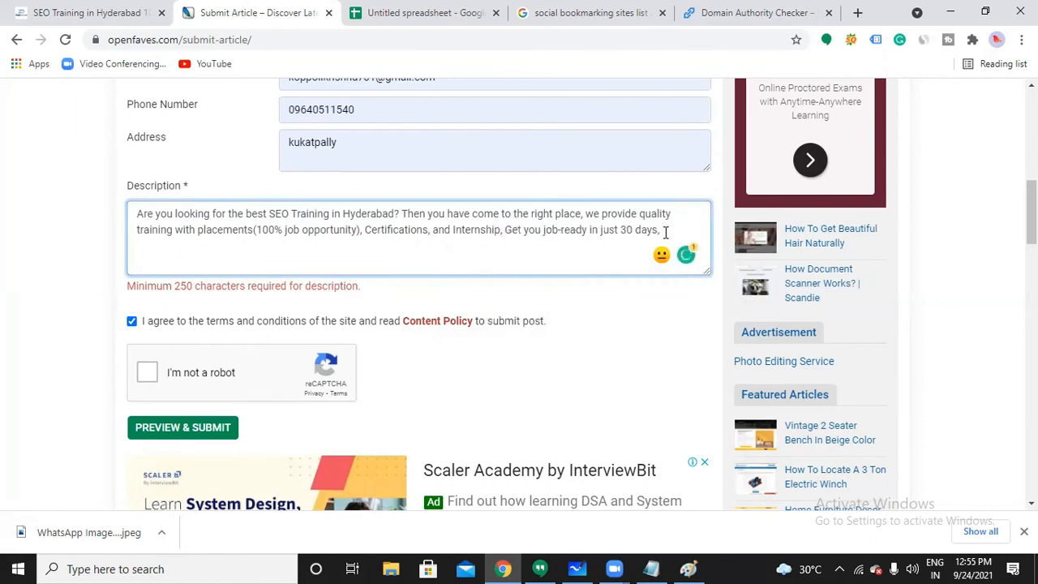
{"action": "left_click", "coordinate": [665, 231]}
{"action": "type", "text": "Ge"}
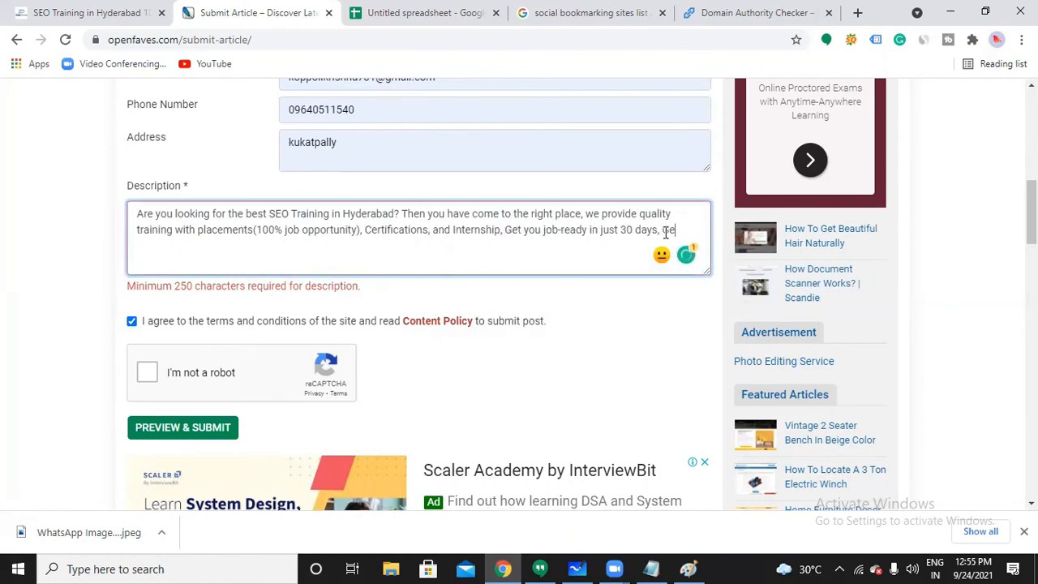
{"action": "type", "text": "t Practical training from industry experts"}
- Complete the "I'm not a robot" verification and submit the article for preview
{"action": "left_click", "coordinate": [147, 349]}
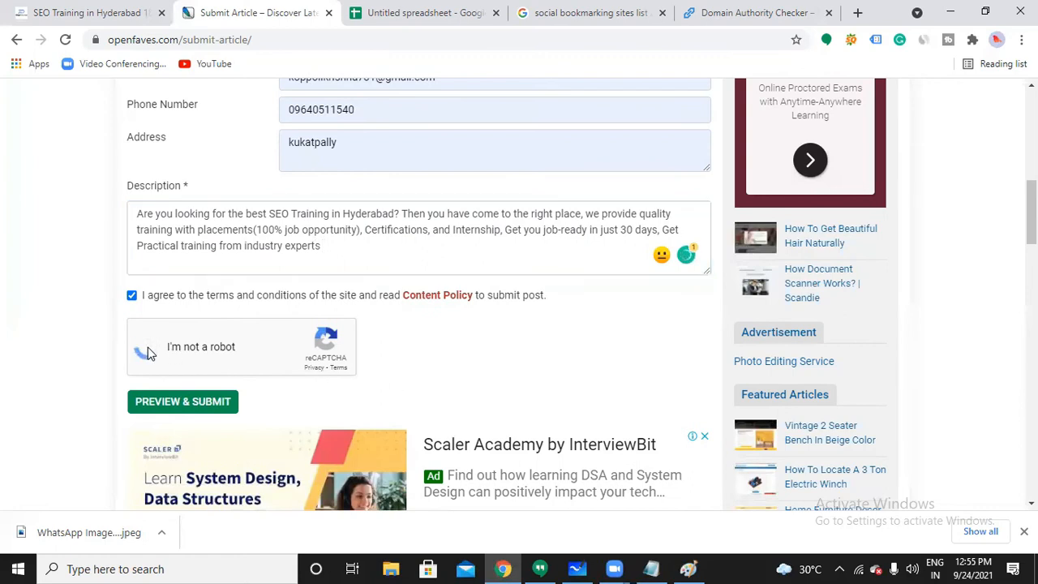
{"action": "left_click", "coordinate": [177, 404]}
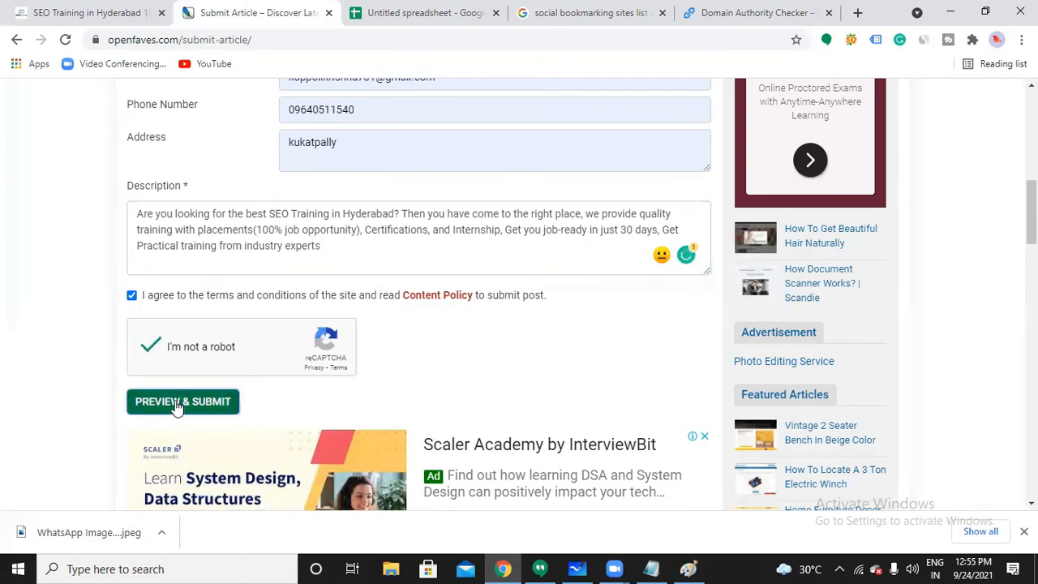
{"action": "left_click", "coordinate": [177, 404]}
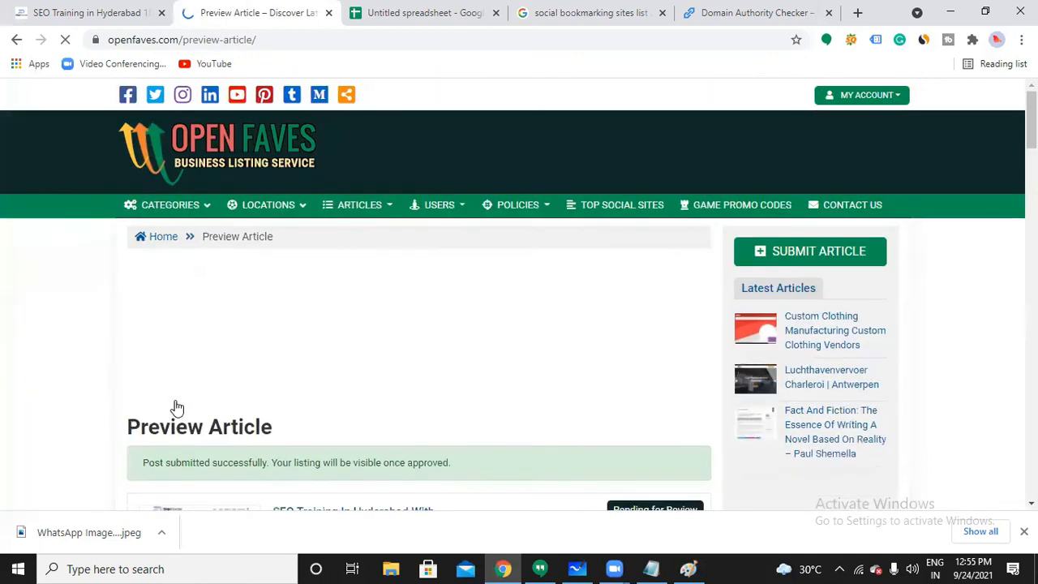
- Review the submitted article's preview, including its approval status, title, link, contact details, description, category and tags
{"action": "scroll", "coordinate": [179, 381], "scroll_direction": "down", "scroll_amount": 2}
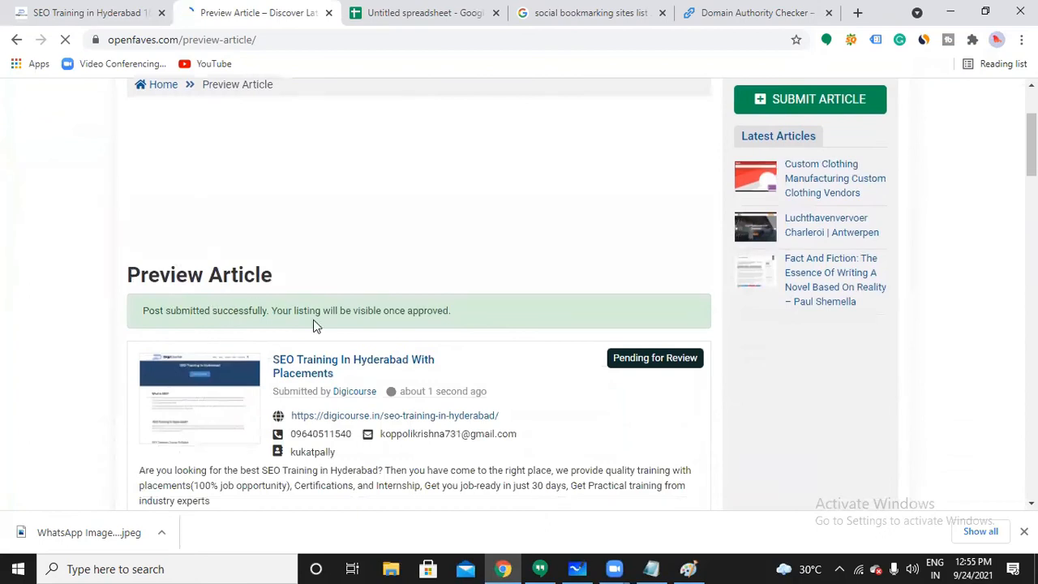
{"action": "scroll", "coordinate": [316, 324], "scroll_direction": "down", "scroll_amount": 2}
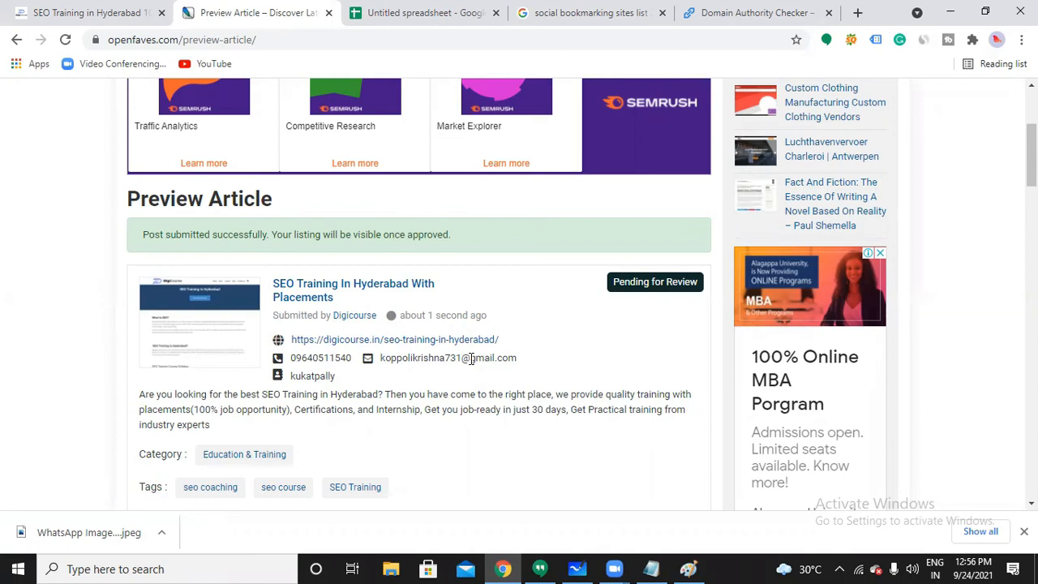
{"action": "scroll", "coordinate": [297, 375], "scroll_direction": "down", "scroll_amount": 2}
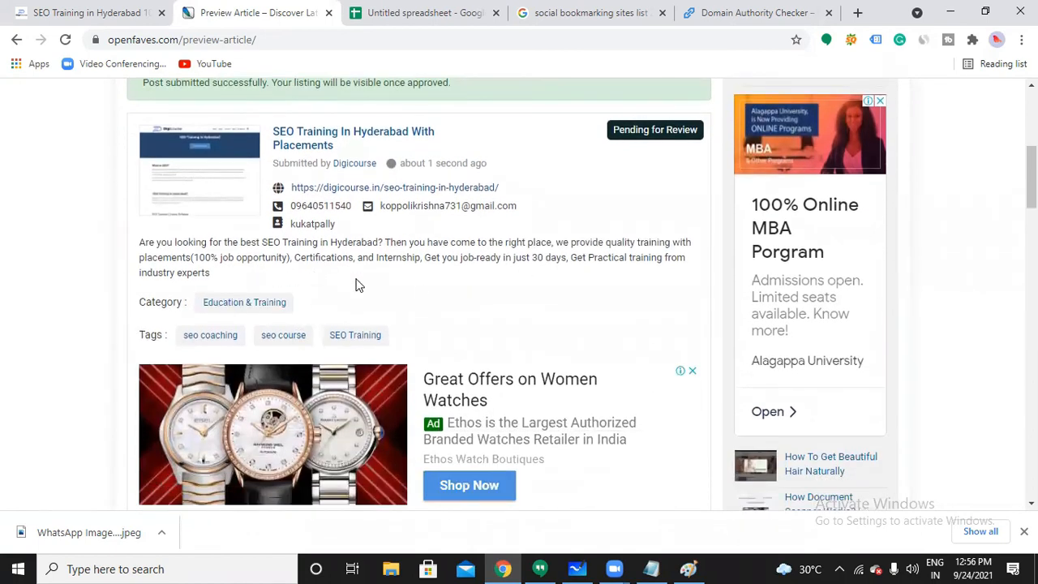
{"action": "scroll", "coordinate": [356, 282], "scroll_direction": "up", "scroll_amount": 2}
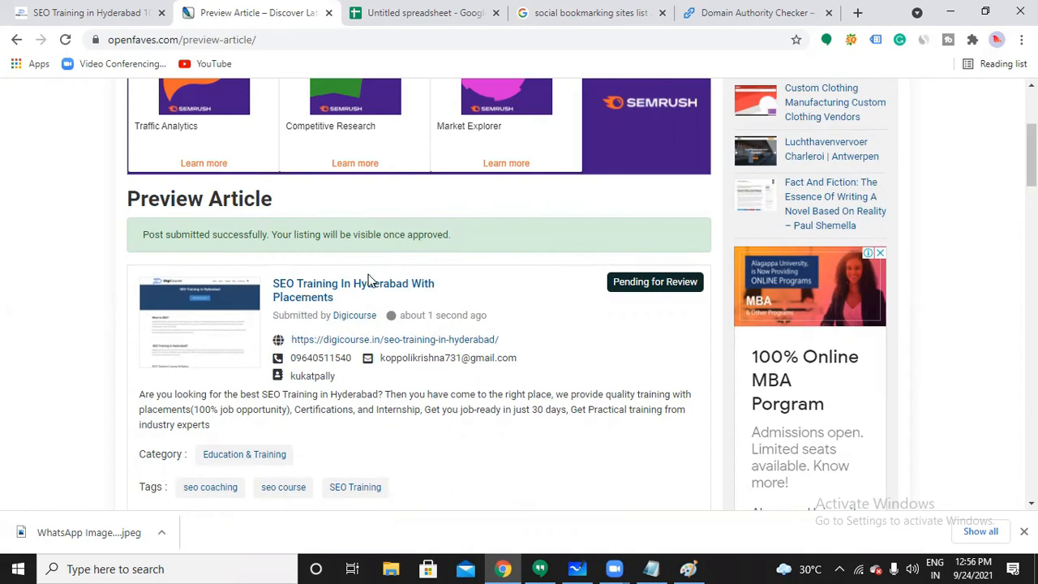
{"action": "scroll", "coordinate": [398, 376], "scroll_direction": "up", "scroll_amount": 2}
{"action": "scroll", "coordinate": [398, 376], "scroll_direction": "down", "scroll_amount": 3}
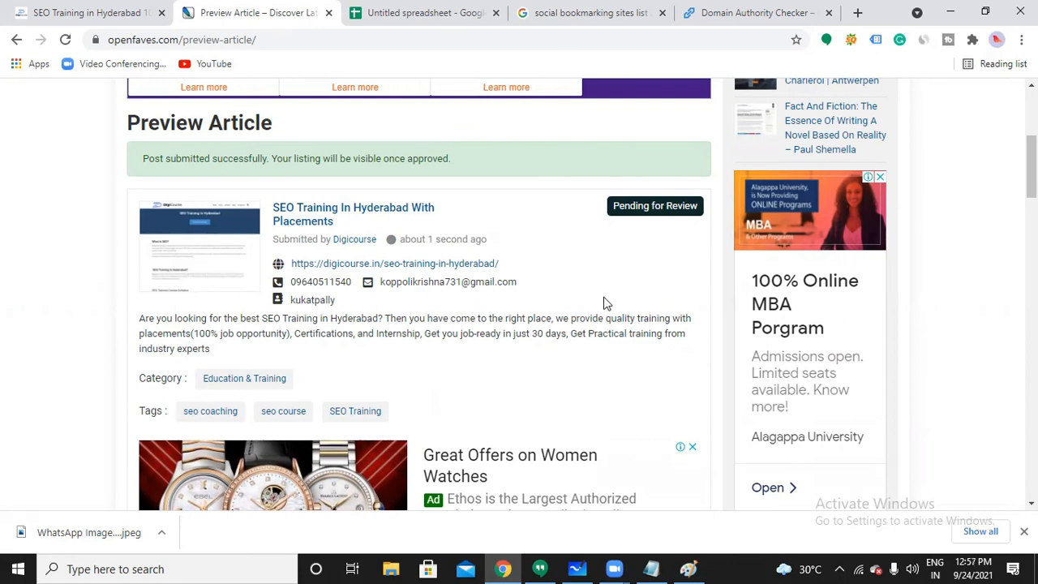
- Switch to the Google Sheets spreadsheet and enter the headers "Submission type" in A3 and "Website URL" in B3
{"action": "left_click", "coordinate": [428, 11]}
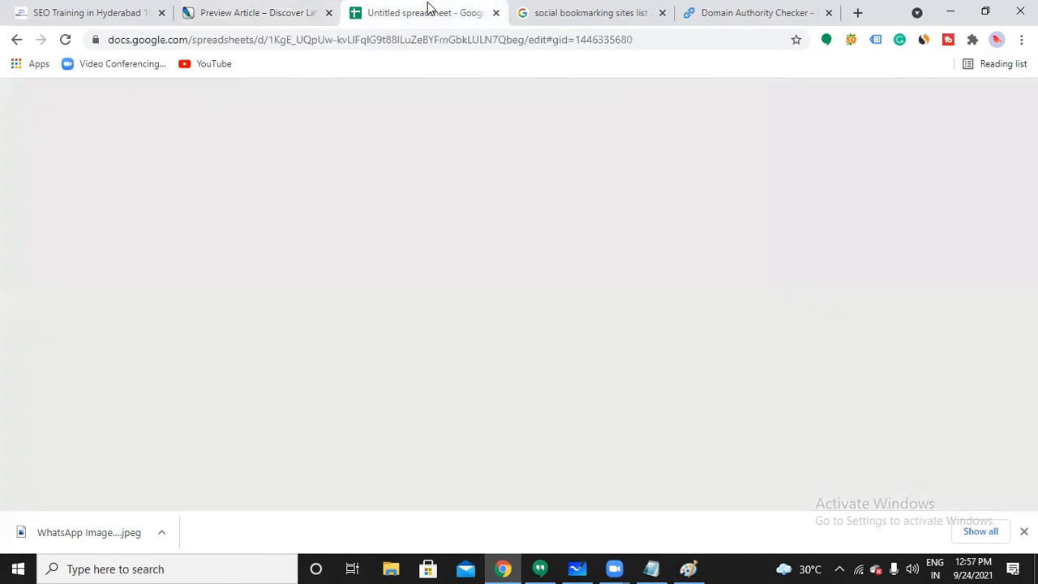
{"action": "double_click", "coordinate": [73, 233]}
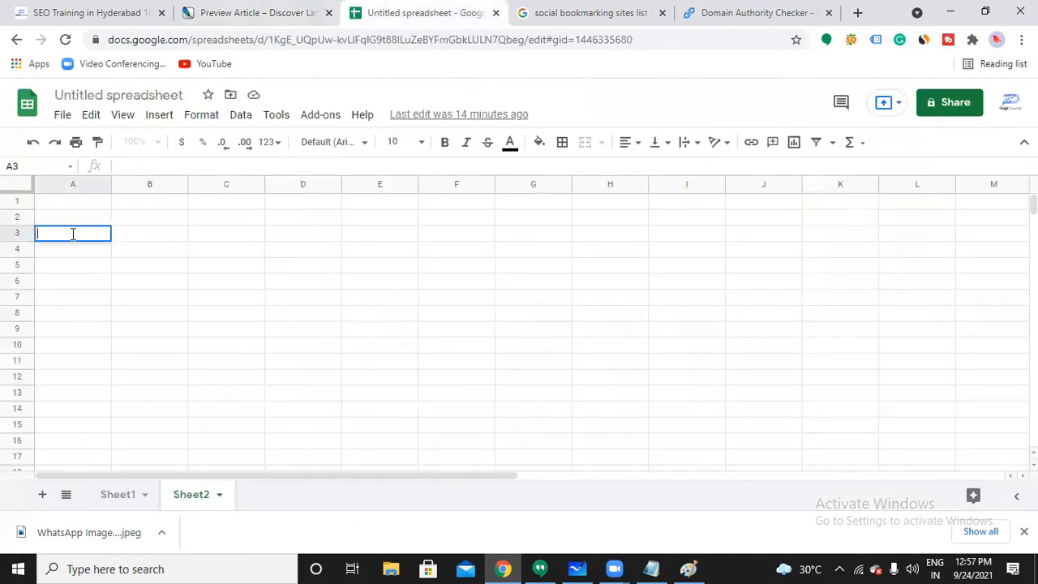
{"action": "type", "text": "Submission type"}
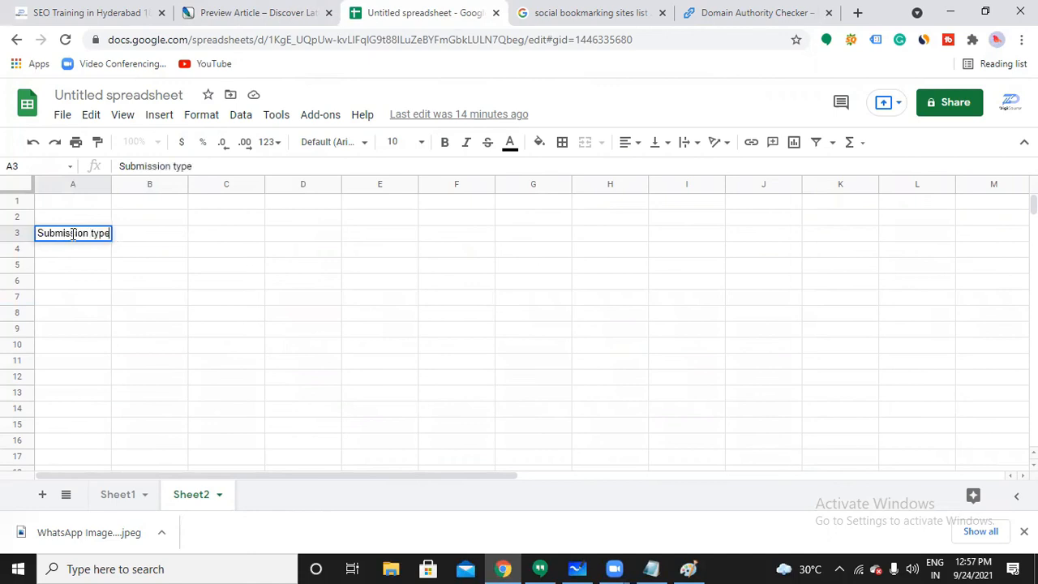
{"action": "double_click", "coordinate": [147, 233]}
{"action": "type", "text": "Websi"}
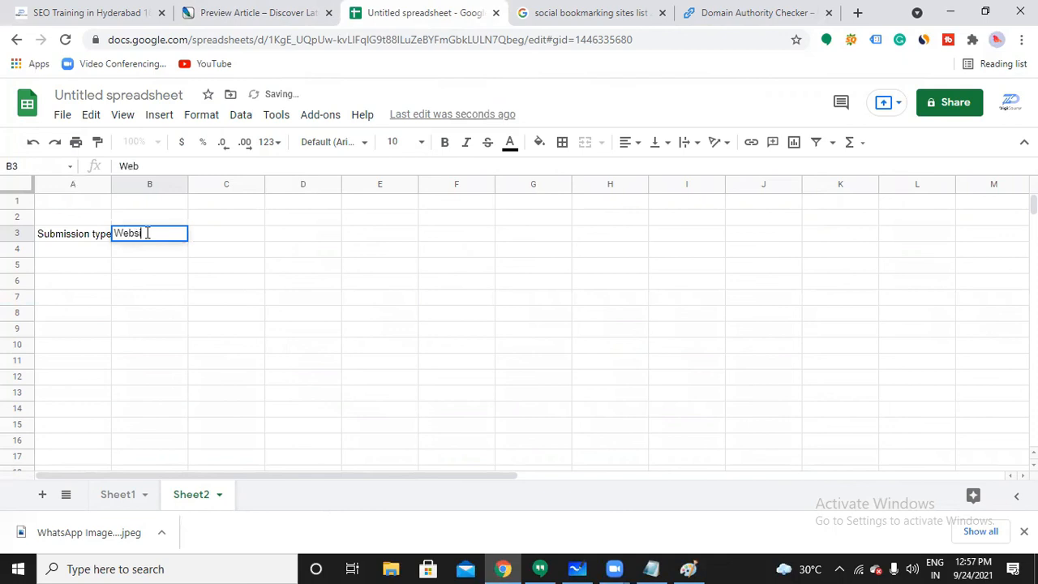
{"action": "type", "text": "te URL"}
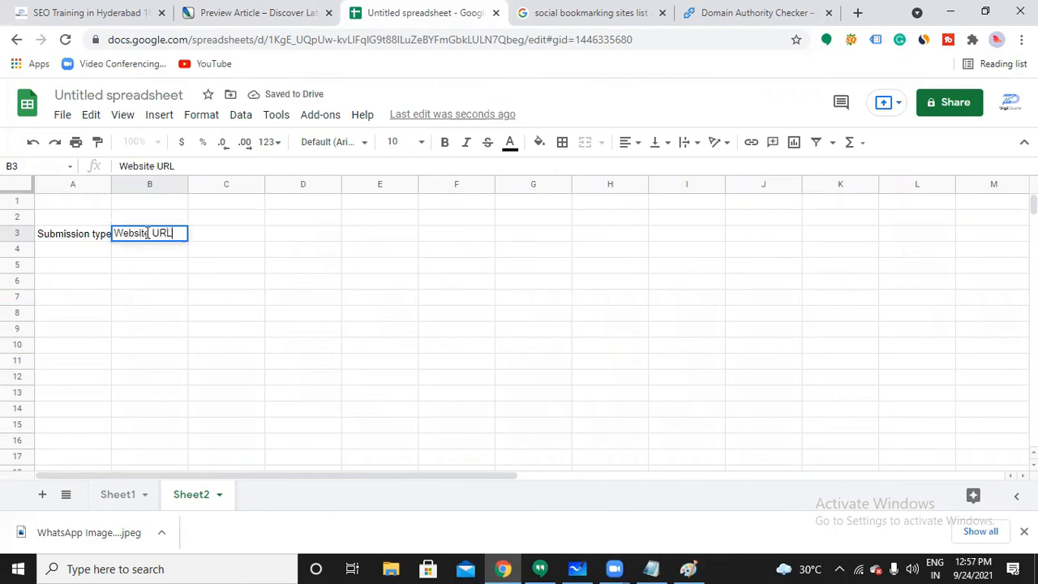
- Add the headers "DA & PA" in C3, "SS" in D3 and "Submitted URL" in E3
{"action": "left_click", "coordinate": [204, 319]}
{"action": "left_click", "coordinate": [247, 235]}
{"action": "type", "text": "DA 7"}
{"action": "type", "text": " & "}
{"action": "type", "text": "PA"}
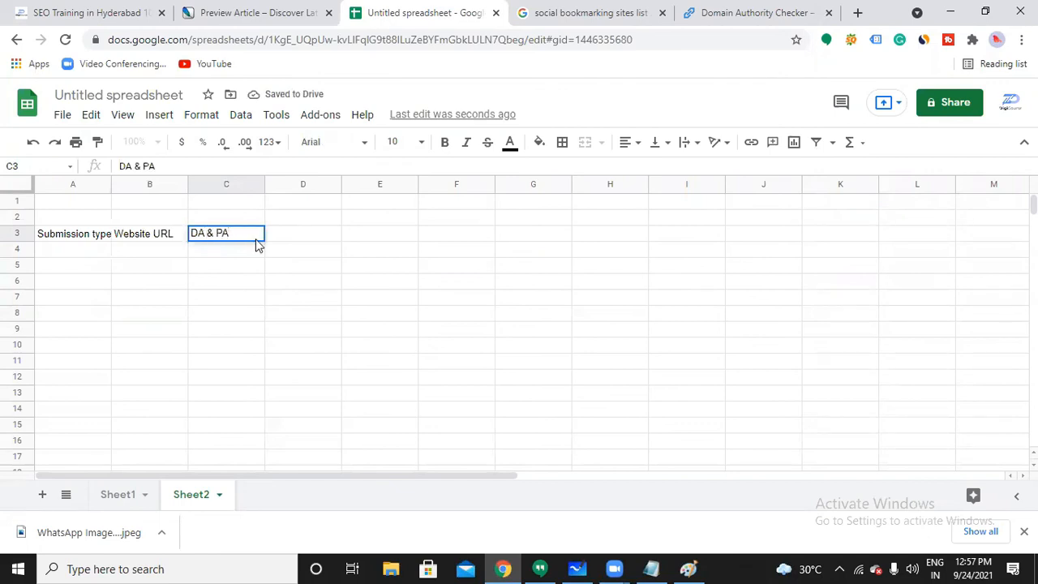
{"action": "left_click", "coordinate": [293, 240]}
{"action": "type", "text": "SS"}
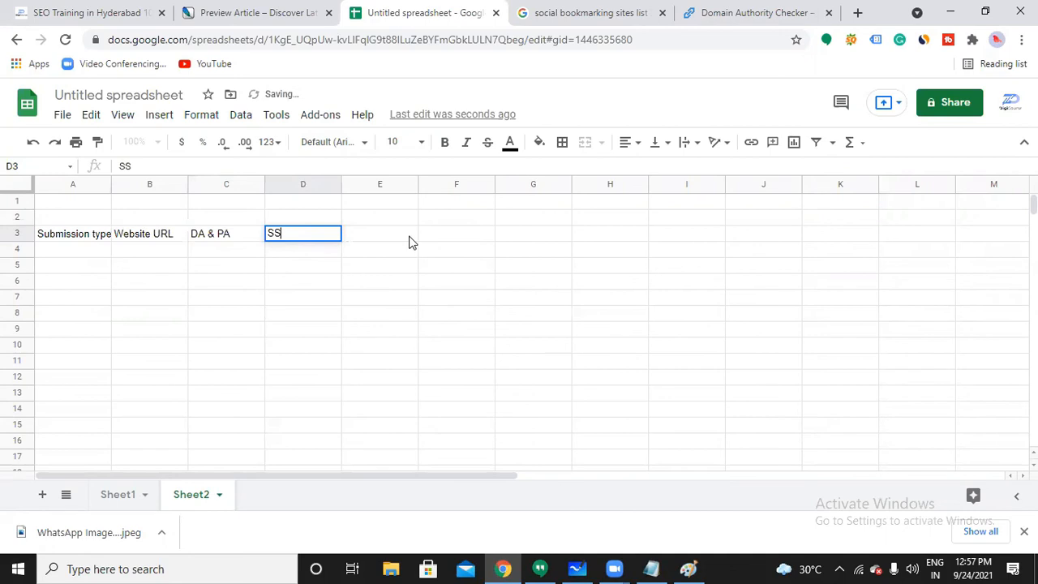
{"action": "left_click", "coordinate": [411, 235]}
{"action": "type", "text": "Submi"}
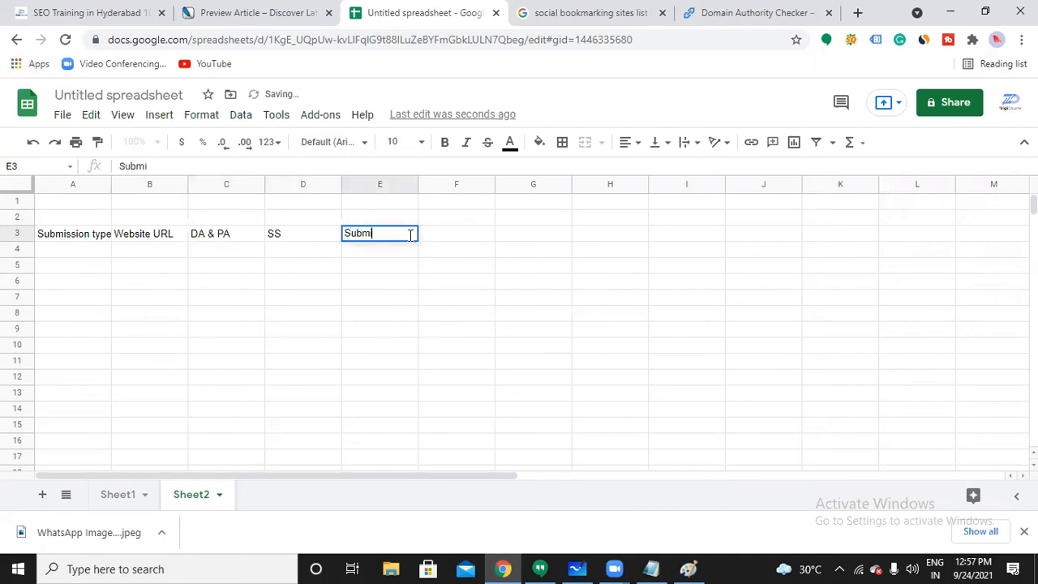
{"action": "type", "text": "tted URL"}
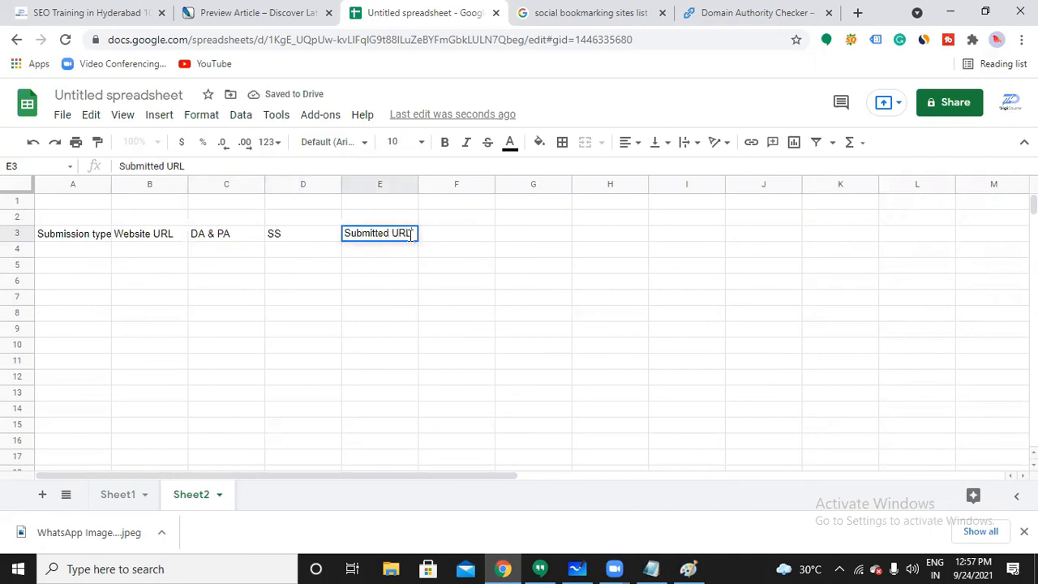
{"action": "left_click", "coordinate": [398, 328]}
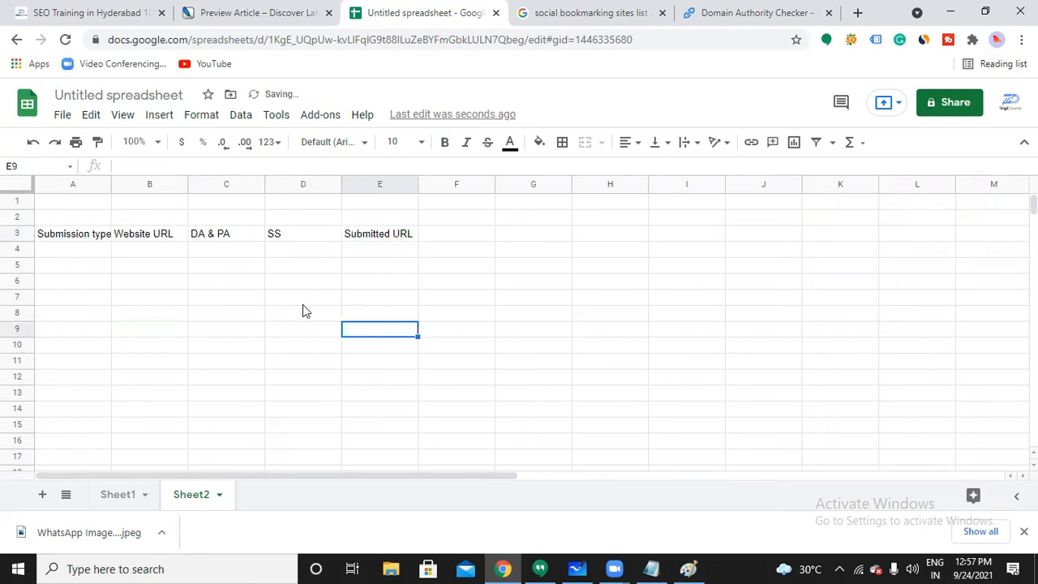
- Enter "Social bookmarking" in A5 under the submission type and widen column A to fit it
{"action": "left_click", "coordinate": [105, 270]}
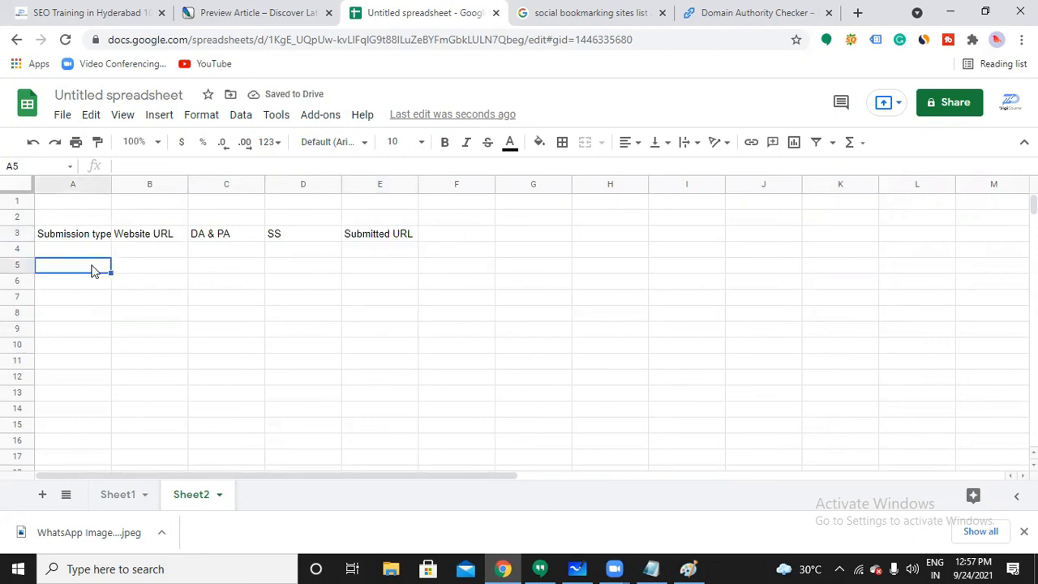
{"action": "double_click", "coordinate": [93, 265]}
{"action": "type", "text": "Social bookmarking"}
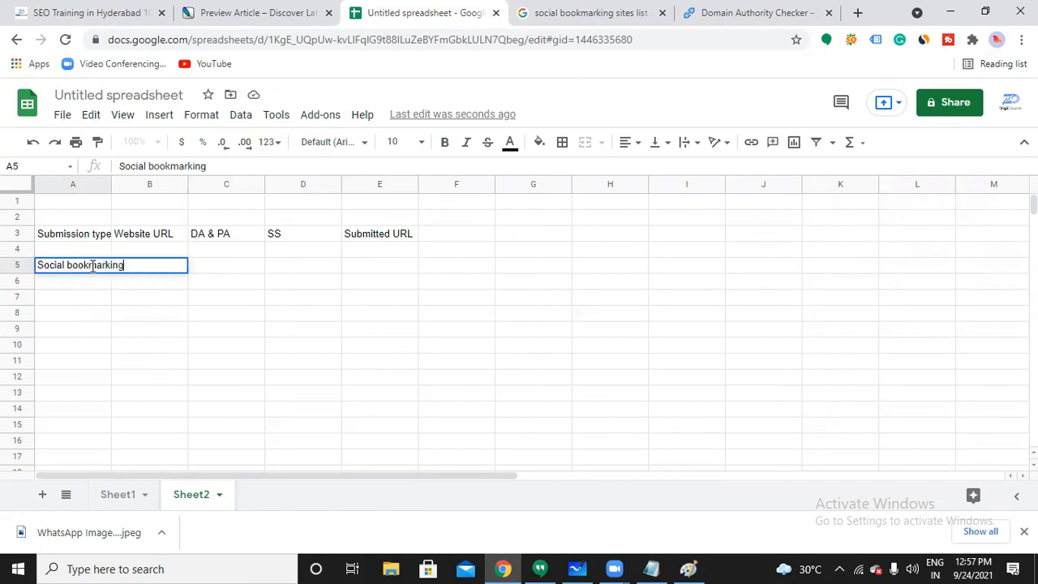
{"action": "left_click", "coordinate": [170, 312]}
{"action": "left_click_drag", "start_coordinate": [118, 183], "coordinate": [140, 183]}
{"action": "left_click", "coordinate": [171, 268]}
{"action": "left_click", "coordinate": [275, 10]}
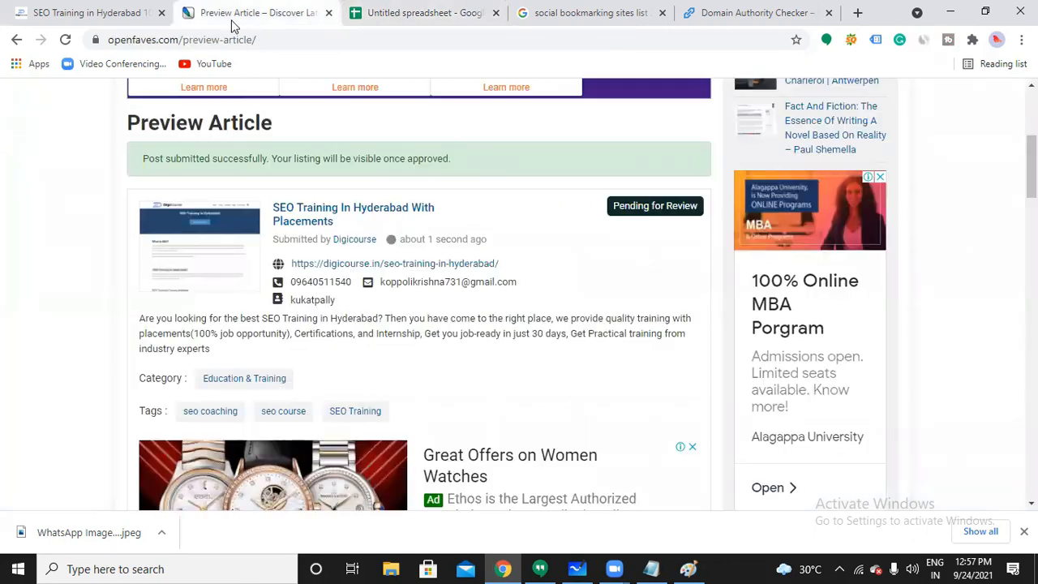
{"action": "left_click_drag", "start_coordinate": [179, 40], "coordinate": [137, 41]}
{"action": "key", "text": "ctrl+c"}
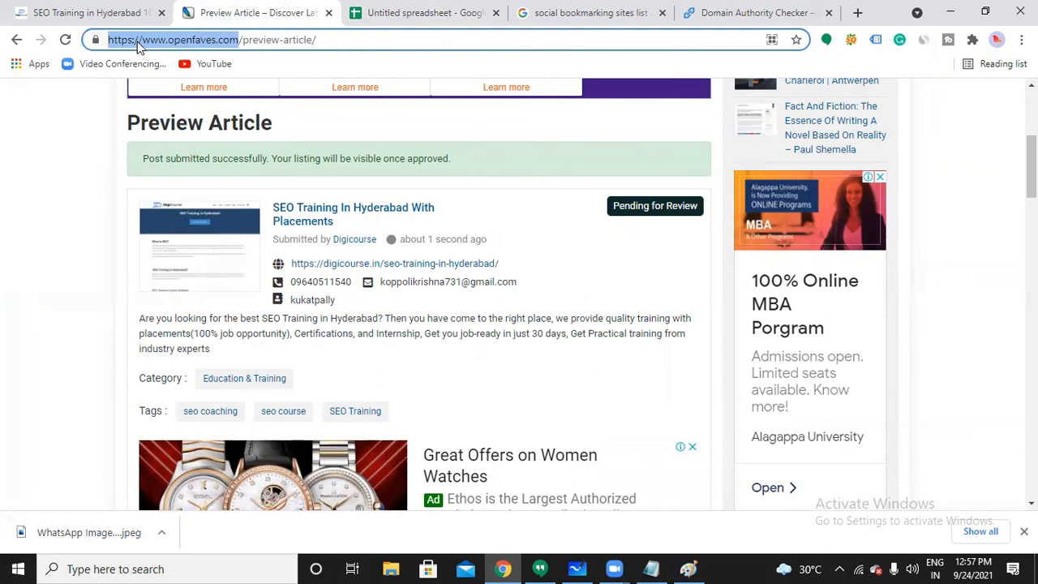
{"action": "left_click", "coordinate": [463, 11]}
{"action": "key", "text": "ctrl+v"}
{"action": "left_click", "coordinate": [292, 327]}
{"action": "left_click_drag", "start_coordinate": [217, 185], "coordinate": [277, 194]}
- Look up the site's scores in the Domain Authority Checker, and enter "32 & 51" in C5 and "11%" in D5
{"action": "left_click", "coordinate": [305, 269]}
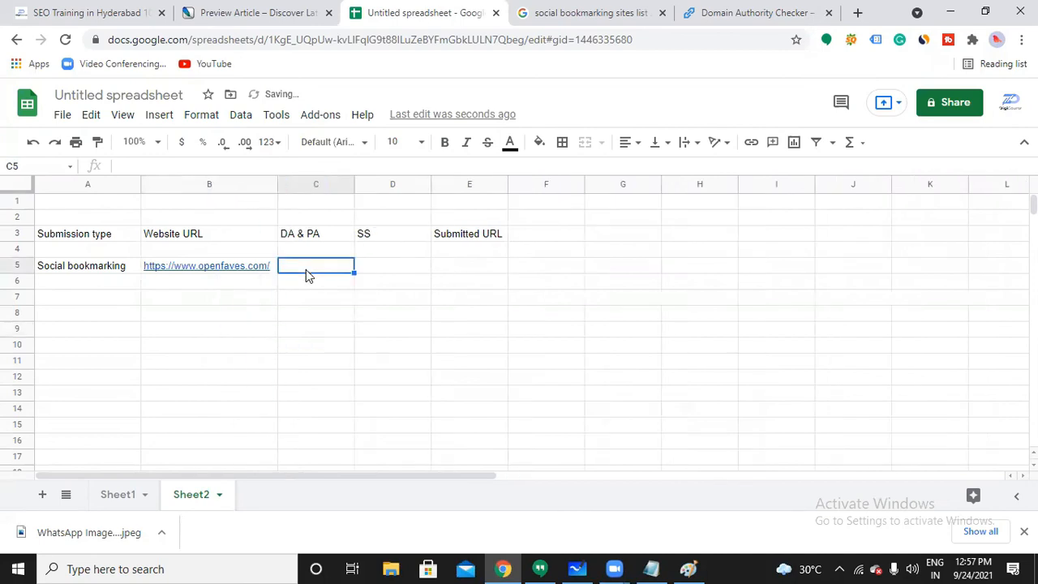
{"action": "left_click", "coordinate": [731, 19]}
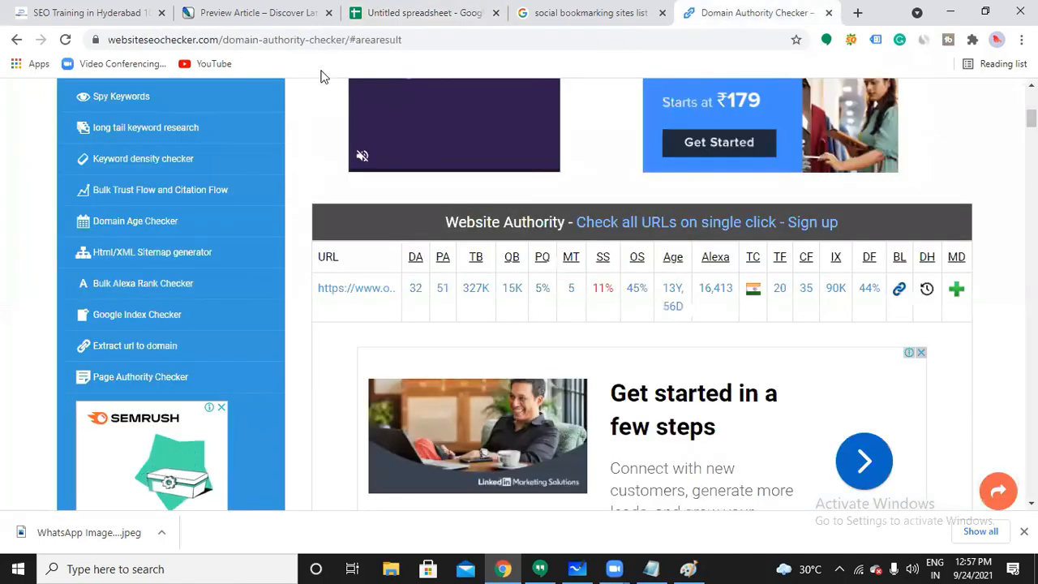
{"action": "left_click", "coordinate": [421, 15]}
{"action": "type", "text": "32"}
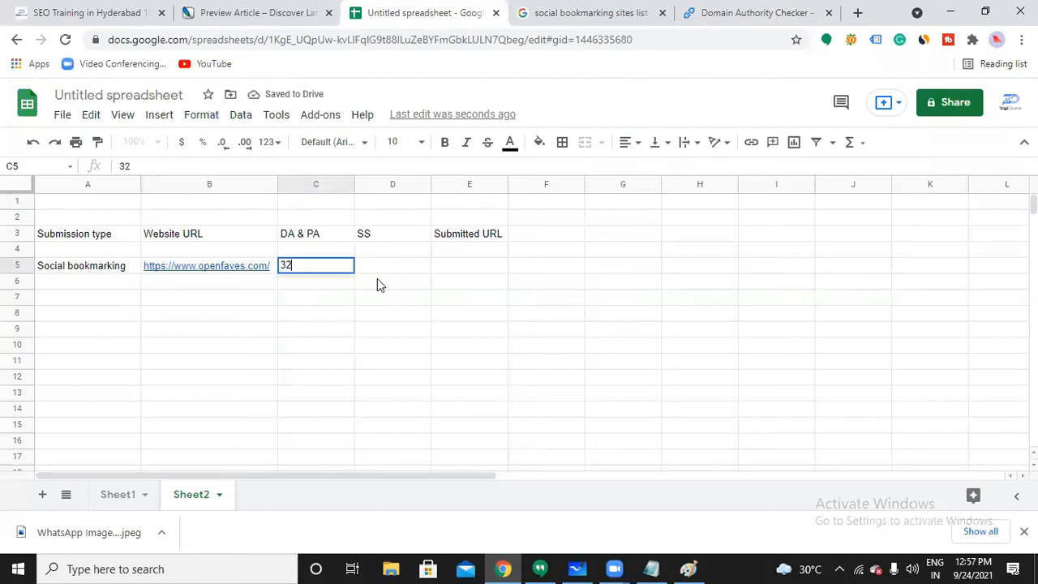
{"action": "type", "text": " & 51"}
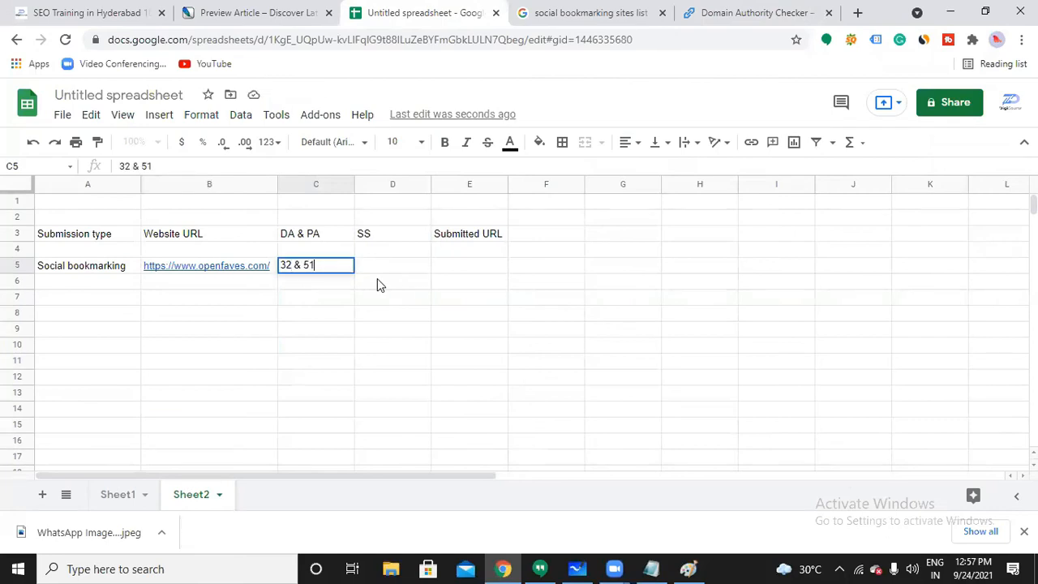
{"action": "left_click", "coordinate": [395, 268]}
{"action": "type", "text": "11%"}
- Copy the full address of the Open Faves preview article page into E5 as the submitted URL
{"action": "left_click", "coordinate": [453, 274]}
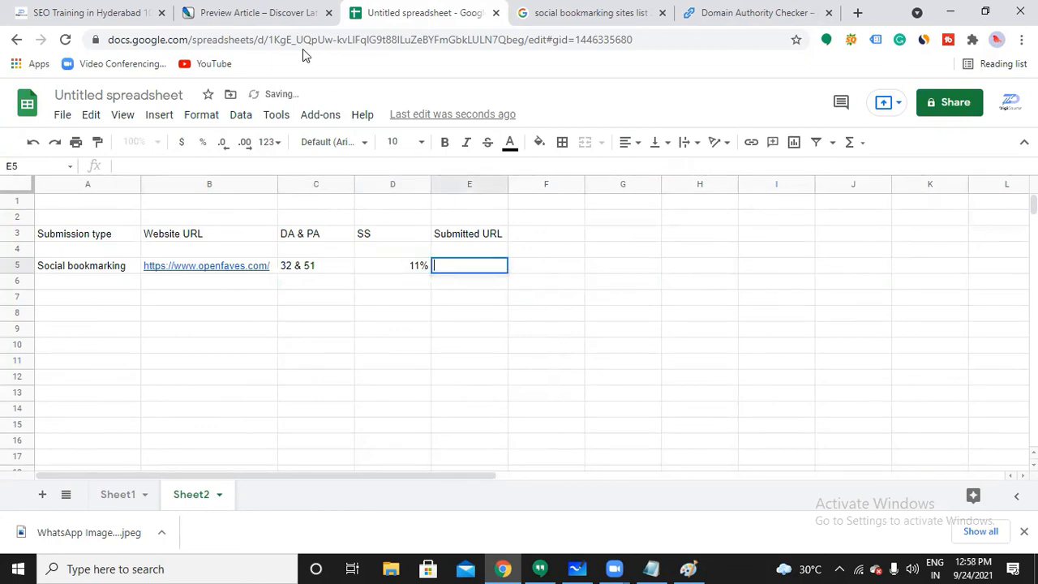
{"action": "left_click", "coordinate": [280, 17]}
{"action": "scroll", "coordinate": [405, 285], "scroll_direction": "down", "scroll_amount": 3}
{"action": "scroll", "coordinate": [406, 284], "scroll_direction": "up", "scroll_amount": 4}
{"action": "scroll", "coordinate": [357, 303], "scroll_direction": "up", "scroll_amount": 1}
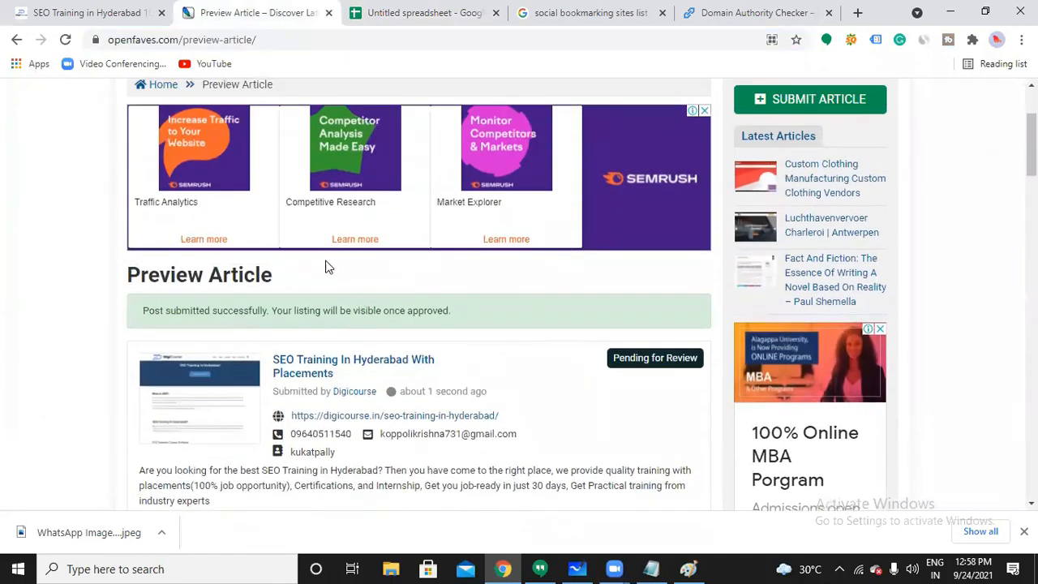
{"action": "scroll", "coordinate": [325, 264], "scroll_direction": "up", "scroll_amount": 2}
{"action": "left_click_drag", "start_coordinate": [274, 38], "coordinate": [109, 36]}
{"action": "key", "text": "ctrl+c"}
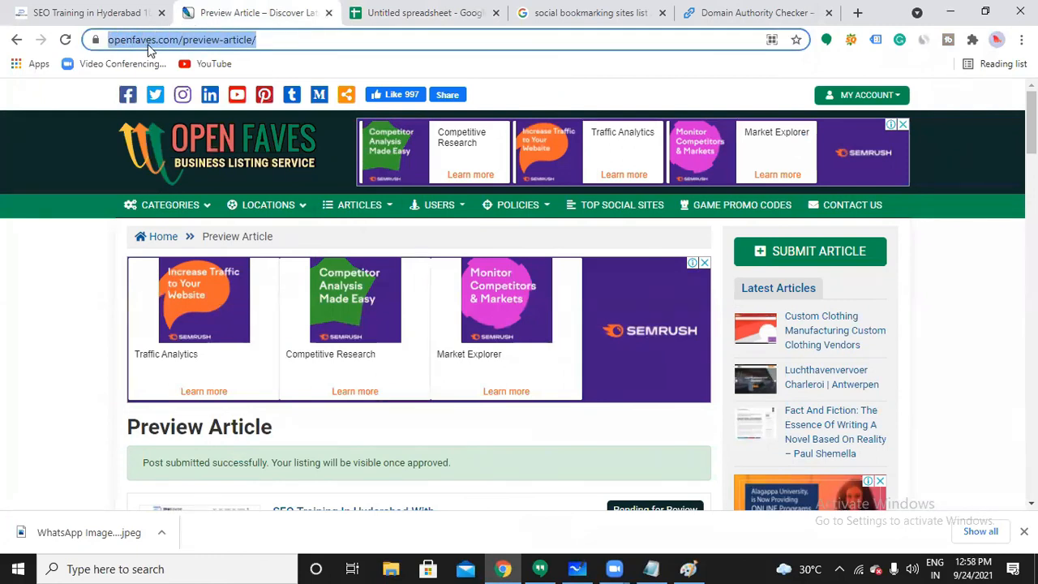
{"action": "left_click", "coordinate": [379, 16]}
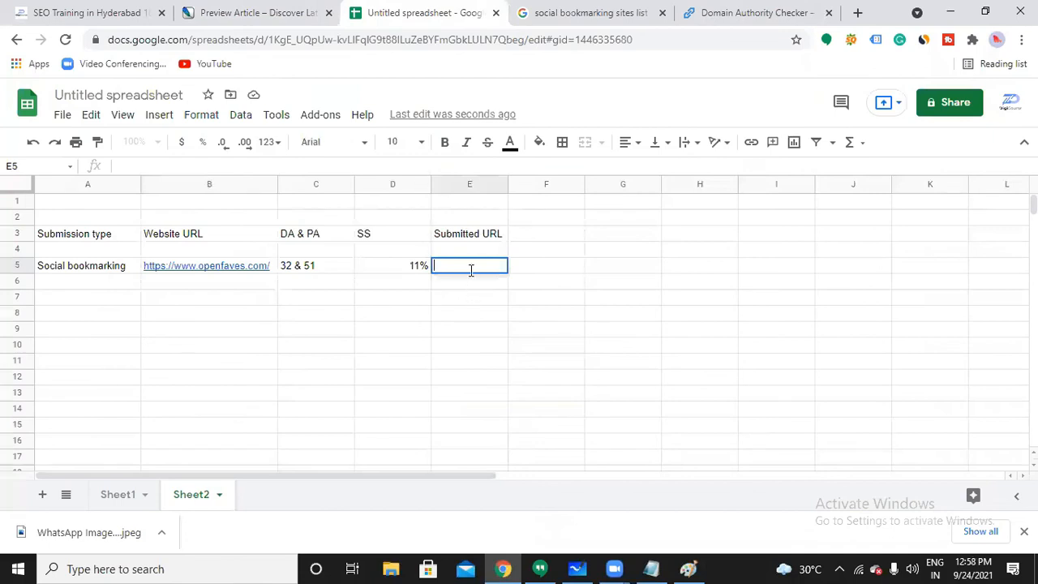
{"action": "key", "text": "ctrl+v"}
- Widen column E so the submitted URL fits inside it
{"action": "left_click", "coordinate": [542, 329]}
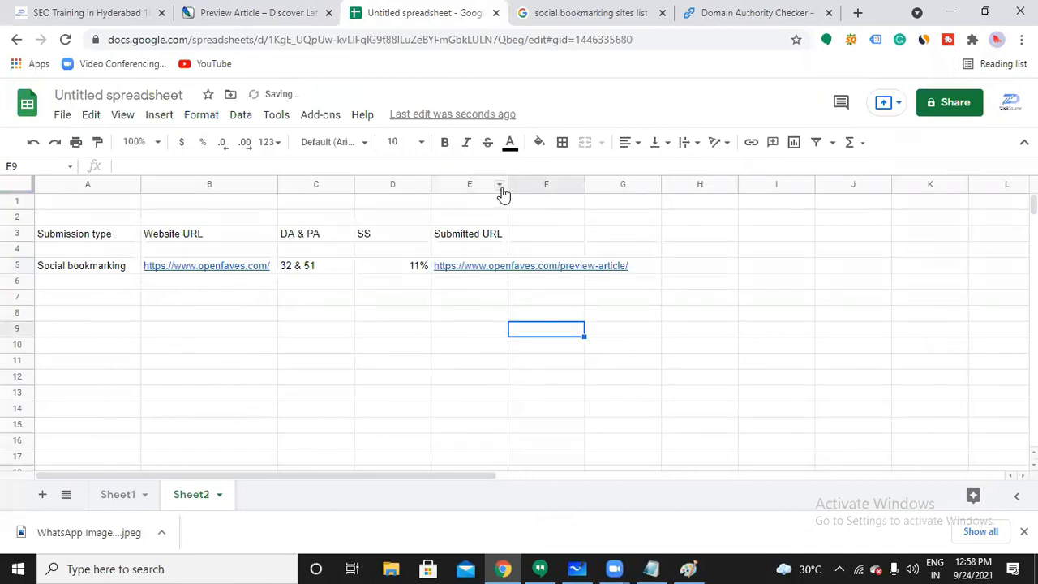
{"action": "left_click_drag", "start_coordinate": [505, 185], "coordinate": [646, 185]}
{"action": "left_click", "coordinate": [717, 300]}
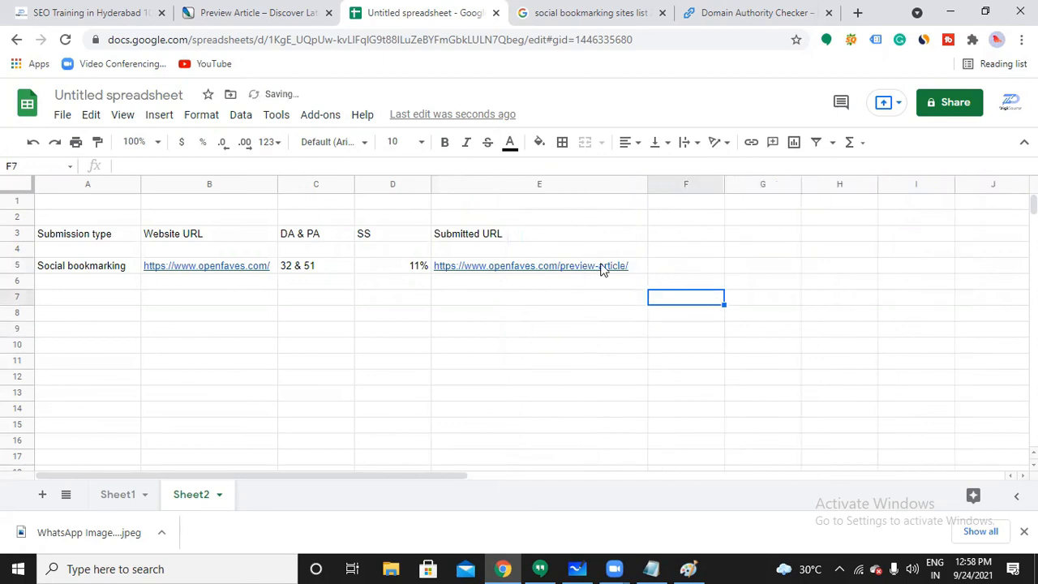
- Reload the Open Faves preview page with form resubmission allowed, check the submission there, and return to the spreadsheet
{"action": "left_click", "coordinate": [252, 12]}
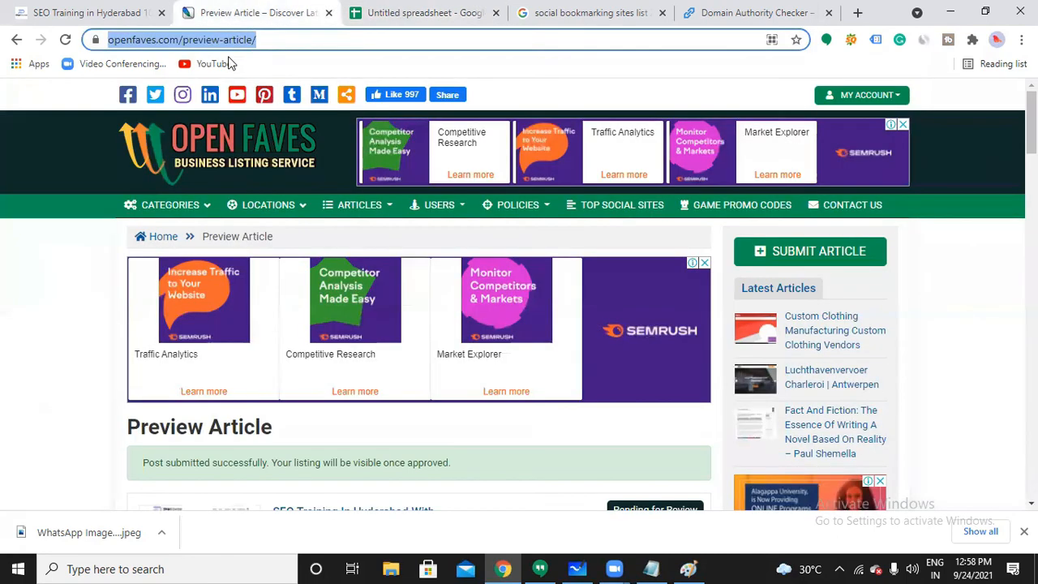
{"action": "left_click", "coordinate": [65, 39]}
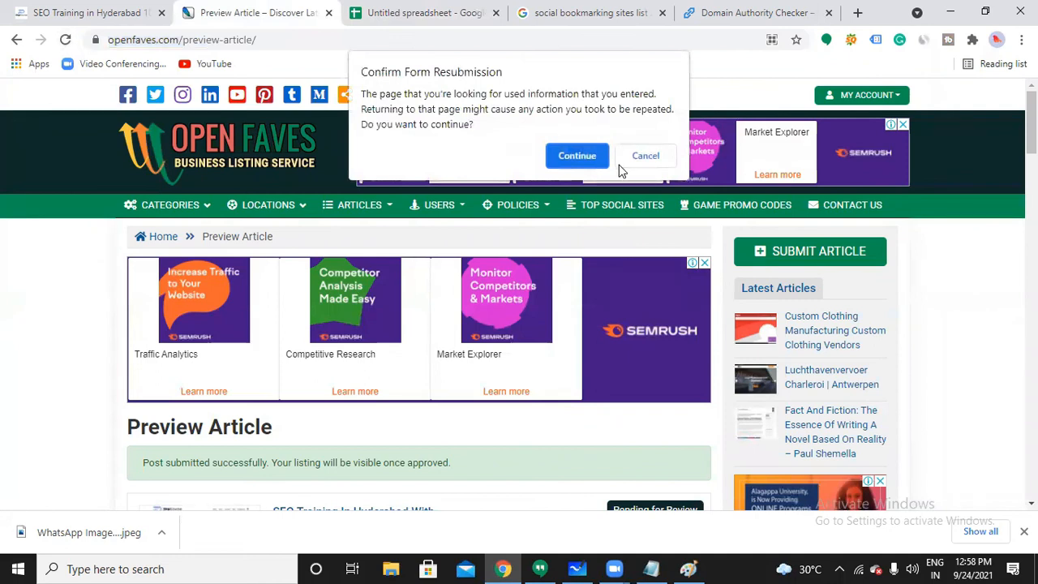
{"action": "left_click", "coordinate": [592, 159]}
{"action": "scroll", "coordinate": [531, 350], "scroll_direction": "down", "scroll_amount": 6}
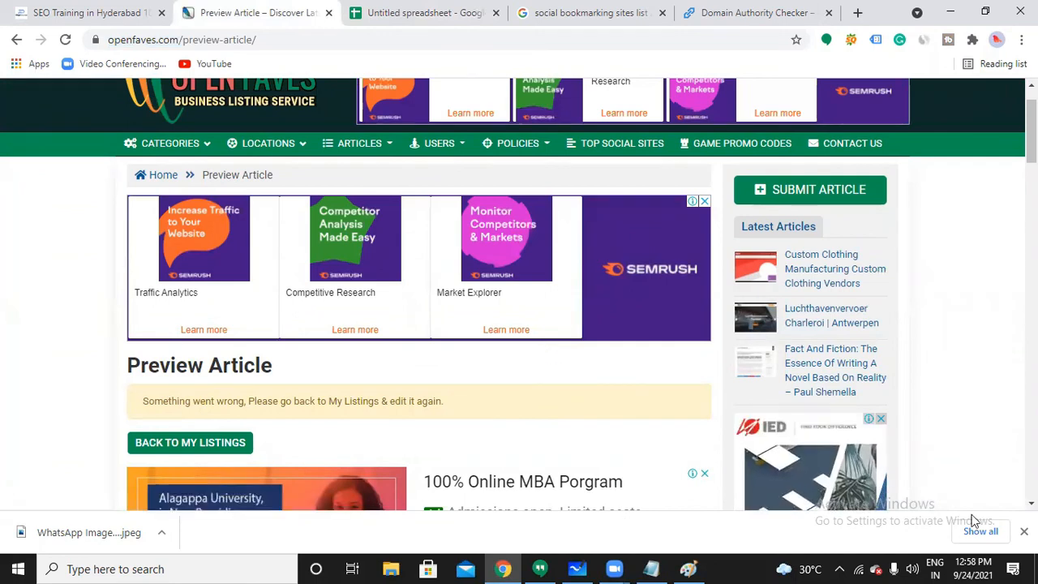
{"action": "key", "text": "ctrl+Tab"}
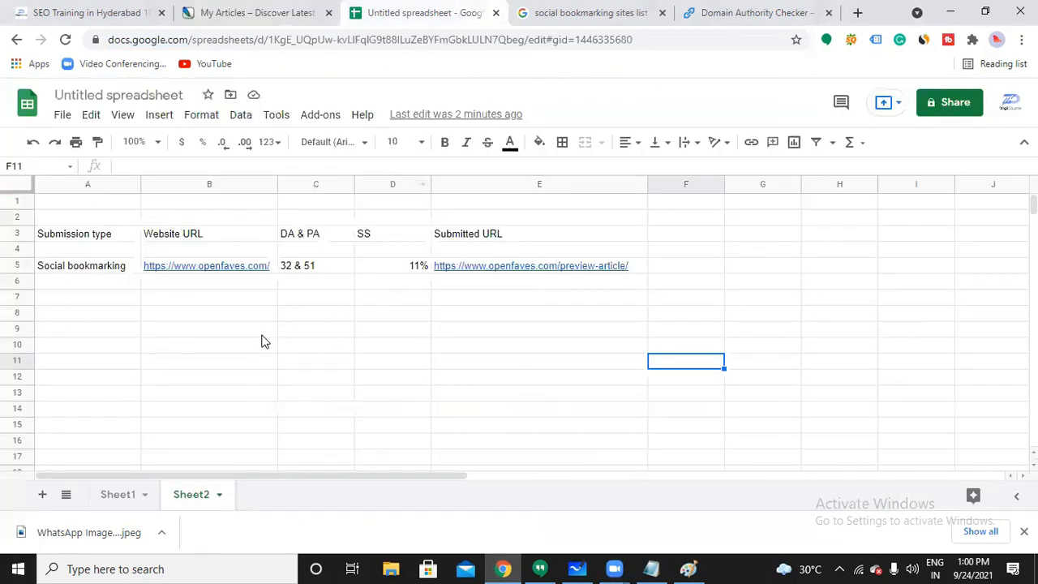